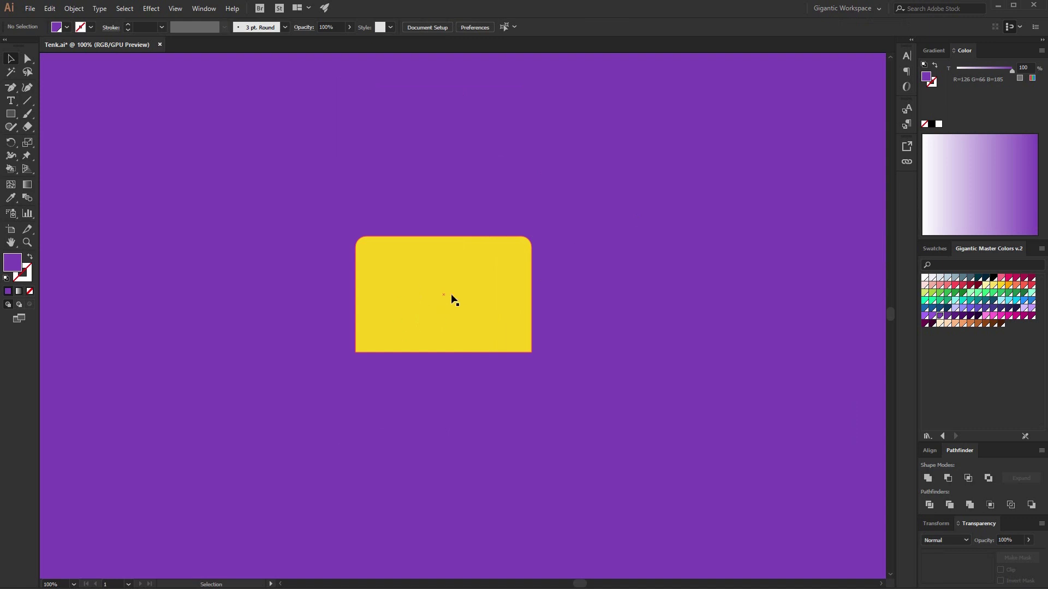
Duplicate the yellow rounded shape straight down over its lower part and fill the copy with orange (R=255 G=164 B=2)
{"action": "left_click", "coordinate": [451, 296]}
{"action": "left_click_drag", "start_coordinate": [472, 271], "coordinate": [474, 335]}
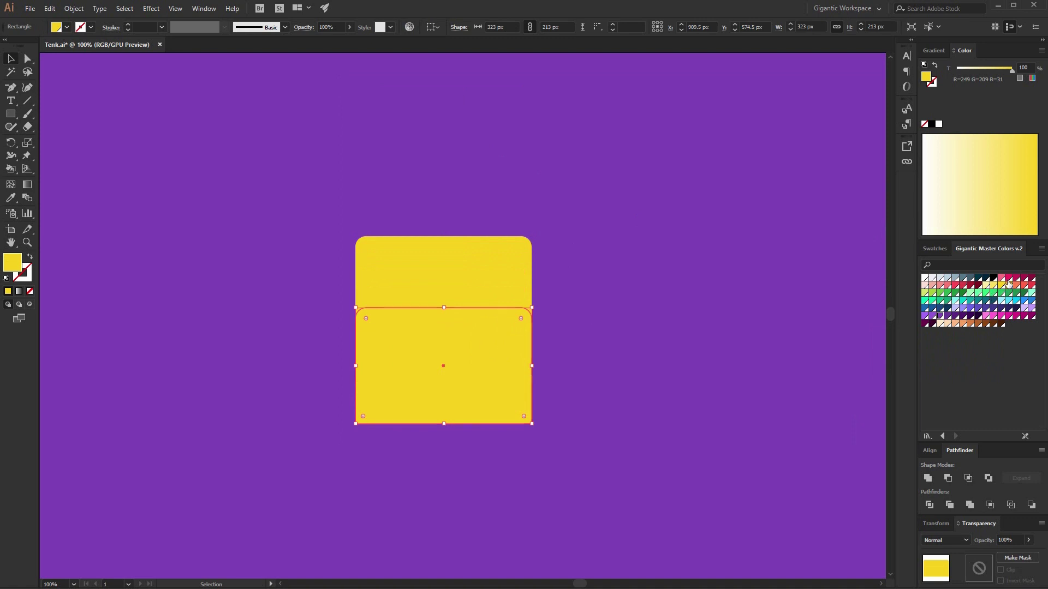
{"action": "left_click", "coordinate": [1009, 279]}
{"action": "left_click", "coordinate": [1009, 285]}
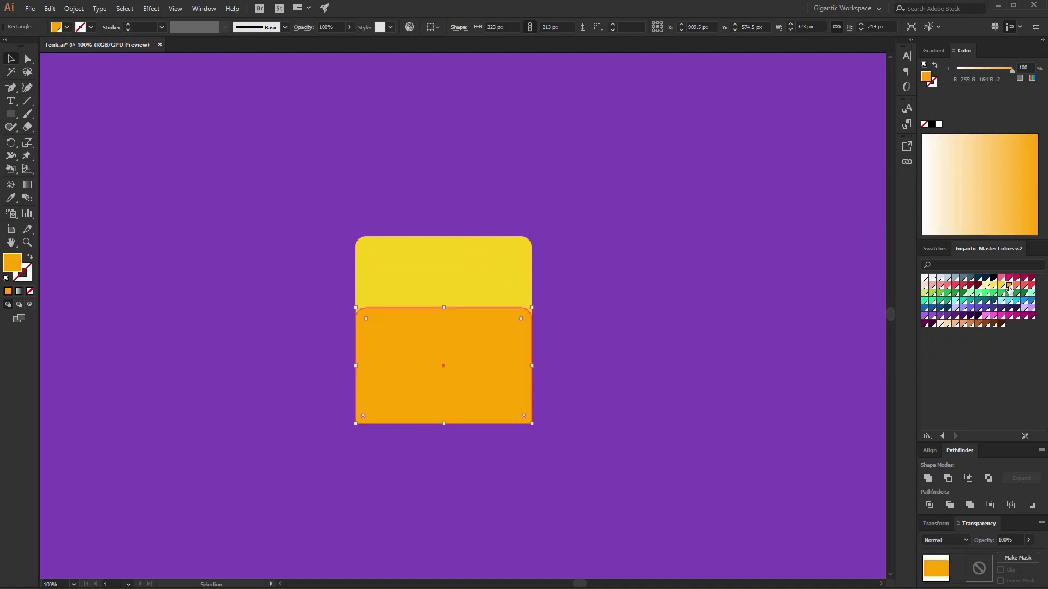
Nudge the orange copy down by 15 px
{"action": "key", "text": "Down"}
{"action": "key", "text": "Down"}
{"action": "key", "text": "Down"}
{"action": "key", "text": "Down"}
{"action": "key", "text": "Down"}
{"action": "key", "text": "Down"}
{"action": "key", "text": "Down"}
{"action": "key", "text": "Down"}
{"action": "key", "text": "Down"}
{"action": "key", "text": "Down"}
{"action": "key", "text": "Down"}
{"action": "key", "text": "Down"}
{"action": "key", "text": "Down"}
{"action": "key", "text": "Down"}
{"action": "key", "text": "Down"}
Raise only the bottom anchor points of the orange shape until it is 104 px high
{"action": "key", "text": "a"}
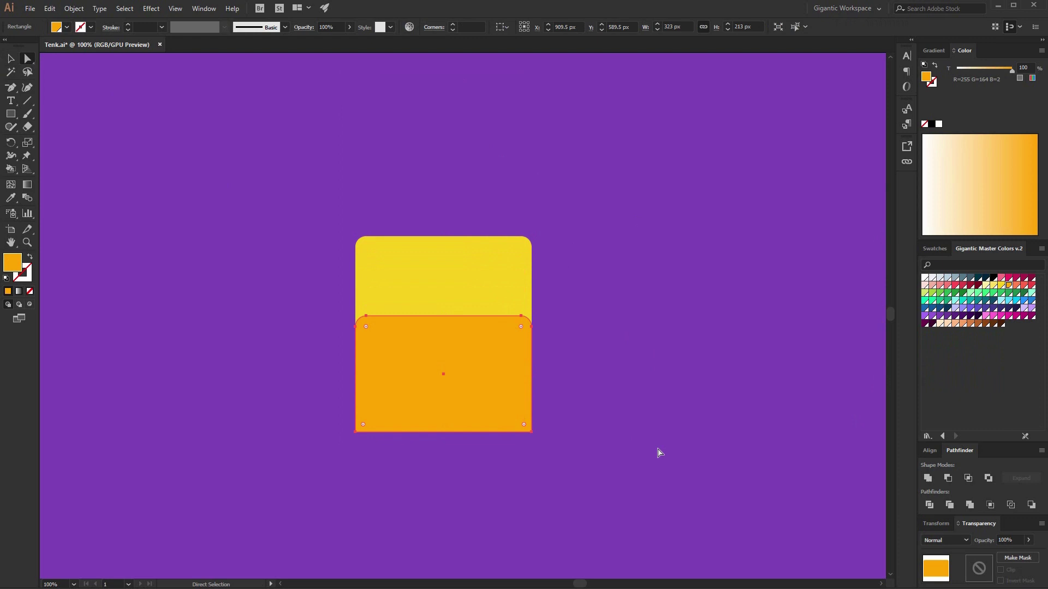
{"action": "left_click_drag", "start_coordinate": [624, 470], "coordinate": [334, 426]}
{"action": "key", "text": "shift+Up"}
{"action": "key", "text": "shift+Up"}
{"action": "key", "text": "shift+Up"}
{"action": "key", "text": "shift+Up"}
{"action": "key", "text": "shift+Up"}
{"action": "key", "text": "shift+Up"}
{"action": "key", "text": "shift+Up"}
{"action": "key", "text": "shift+Up"}
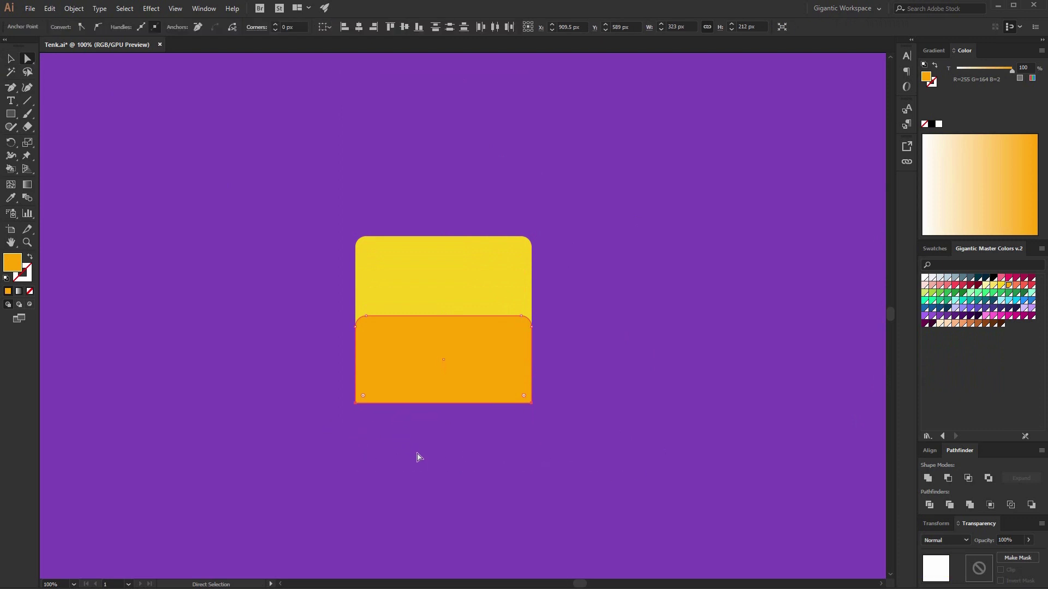
{"action": "key", "text": "shift+Up"}
{"action": "key", "text": "shift+Up"}
{"action": "key", "text": "shift+Up"}
{"action": "key", "text": "v"}
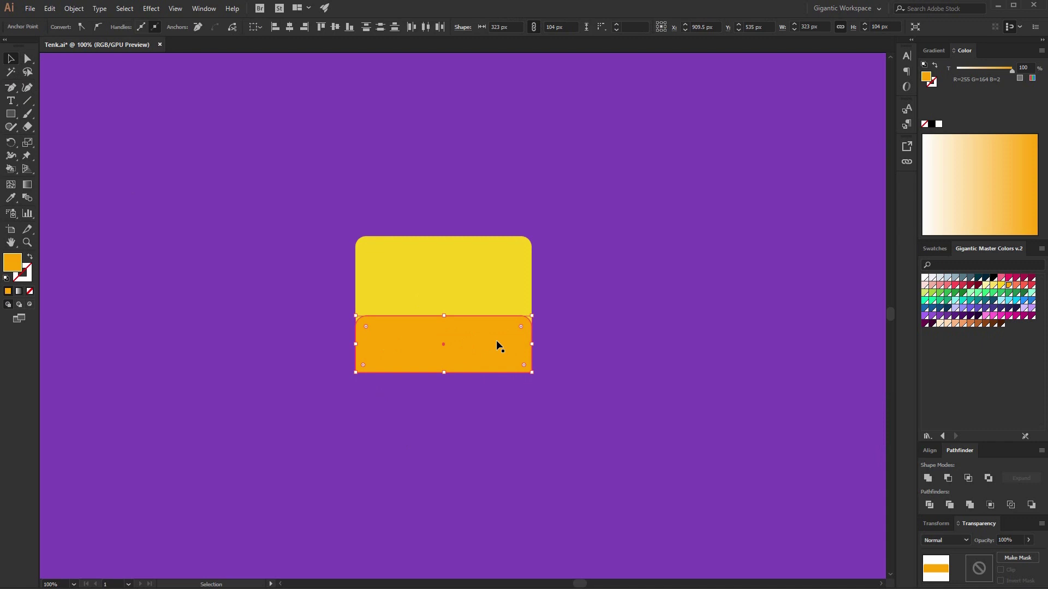
Form a coral (R=255 G=126 B=80) lower band by subtracting an about 490 × 69 px rectangle from a copy of the orange shape
{"action": "key", "text": "ctrl+="}
{"action": "left_click", "coordinate": [490, 281]}
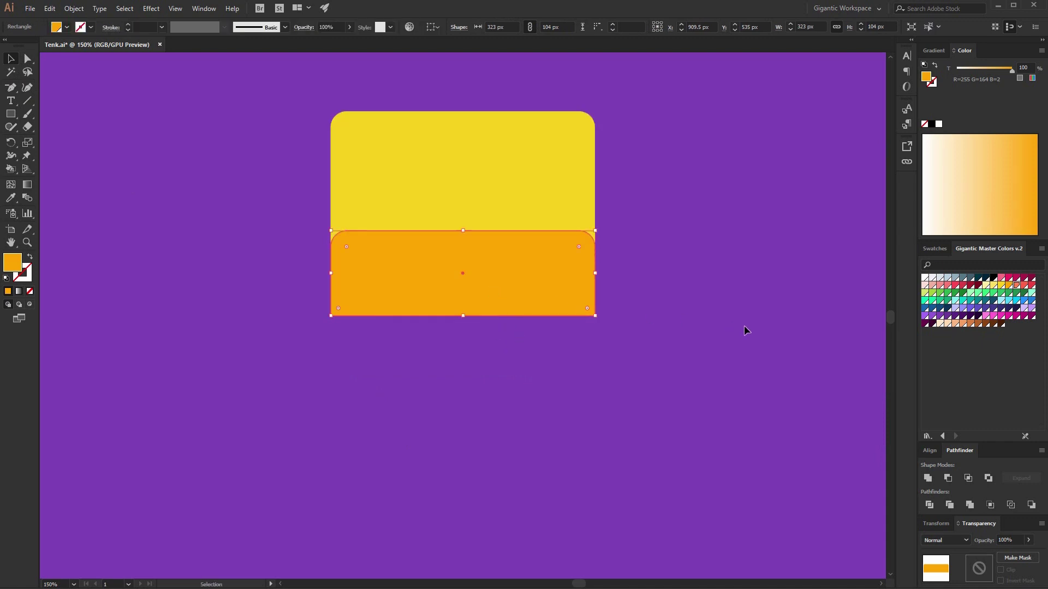
{"action": "key", "text": "m"}
{"action": "left_click_drag", "start_coordinate": [271, 194], "coordinate": [674, 251]}
{"action": "key", "text": "v"}
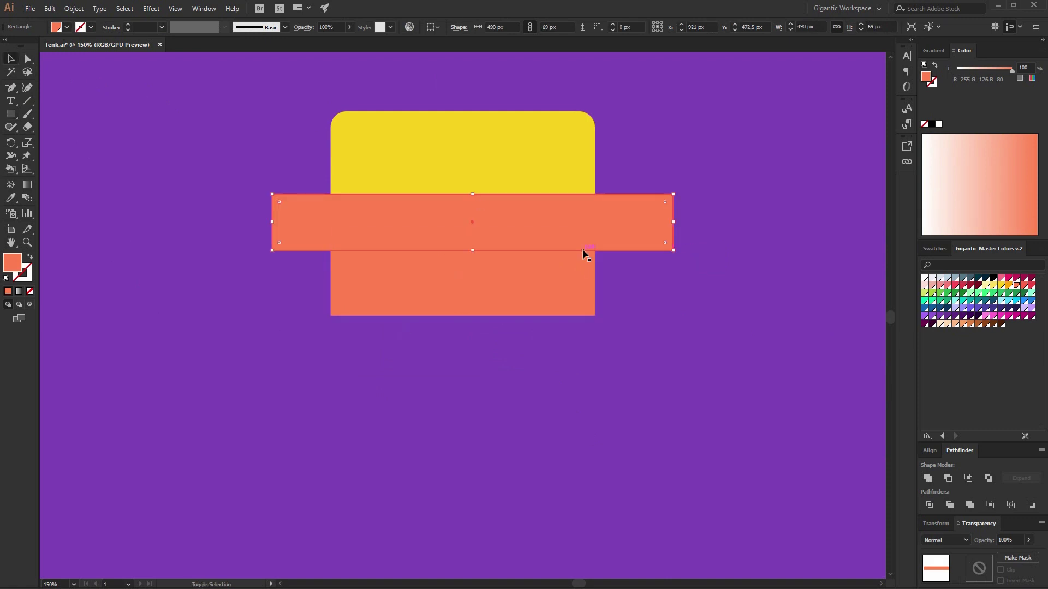
{"action": "left_click", "coordinate": [578, 292], "text": "shift"}
{"action": "left_click", "coordinate": [948, 478]}
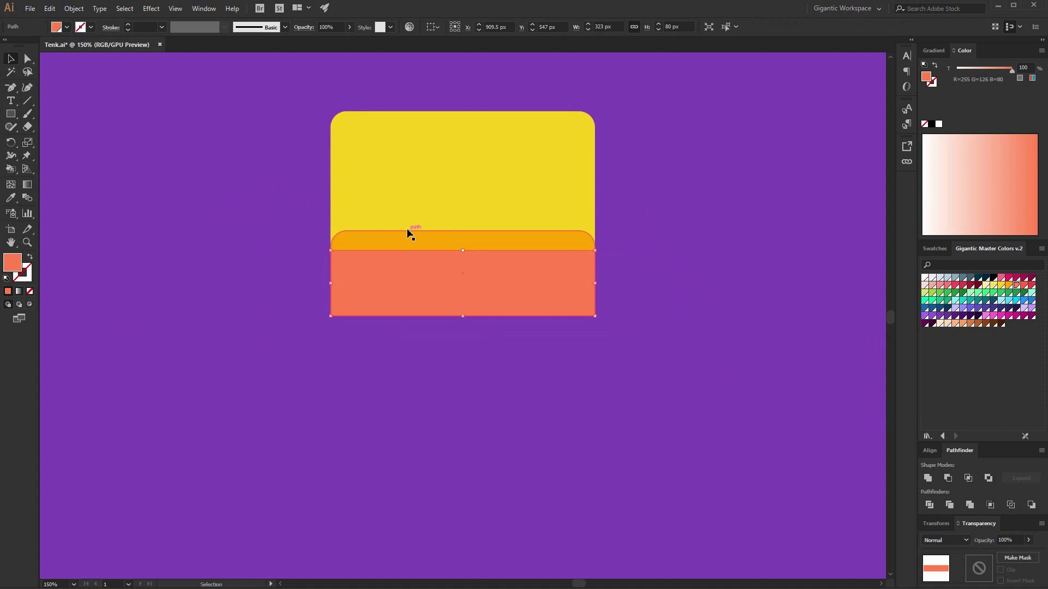
Draw a rectangle about 240 × 91 px inside the yellow body and fill it with the orange sampled from the strip below
{"action": "key", "text": "m"}
{"action": "left_click_drag", "start_coordinate": [559, 214], "coordinate": [363, 139]}
{"action": "key", "text": "i"}
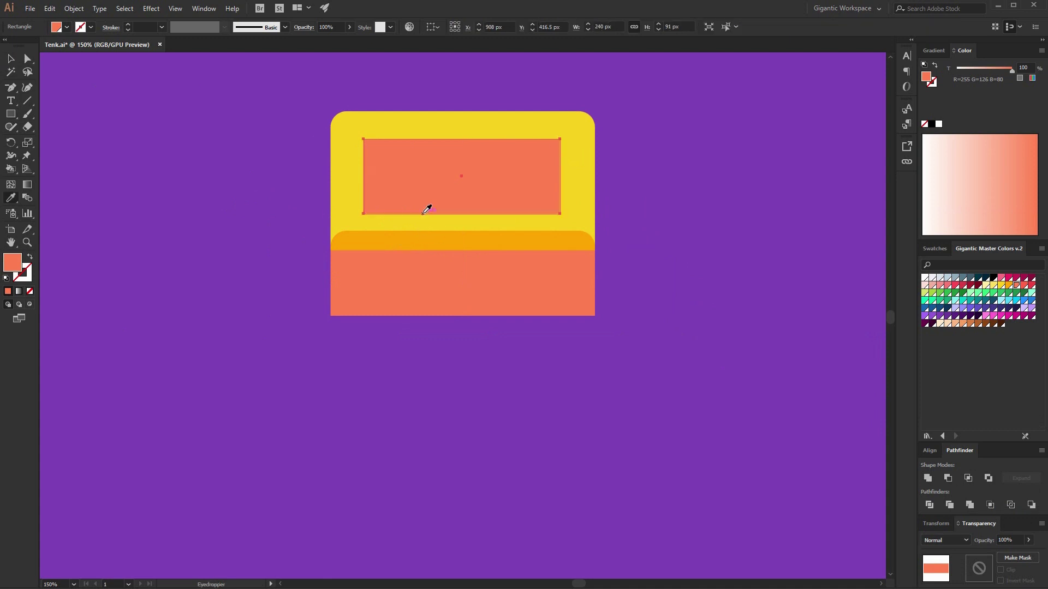
{"action": "left_click", "coordinate": [434, 234]}
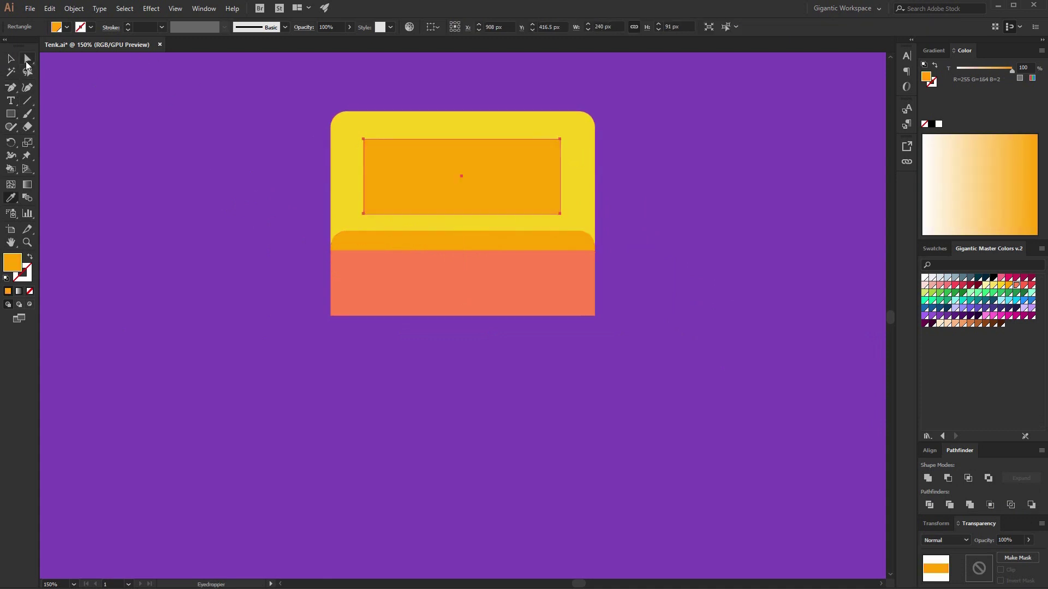
Round the inner orange rectangle's top-right corner to about 13 px and its top-left corner to the full 91 px
{"action": "left_click", "coordinate": [26, 59]}
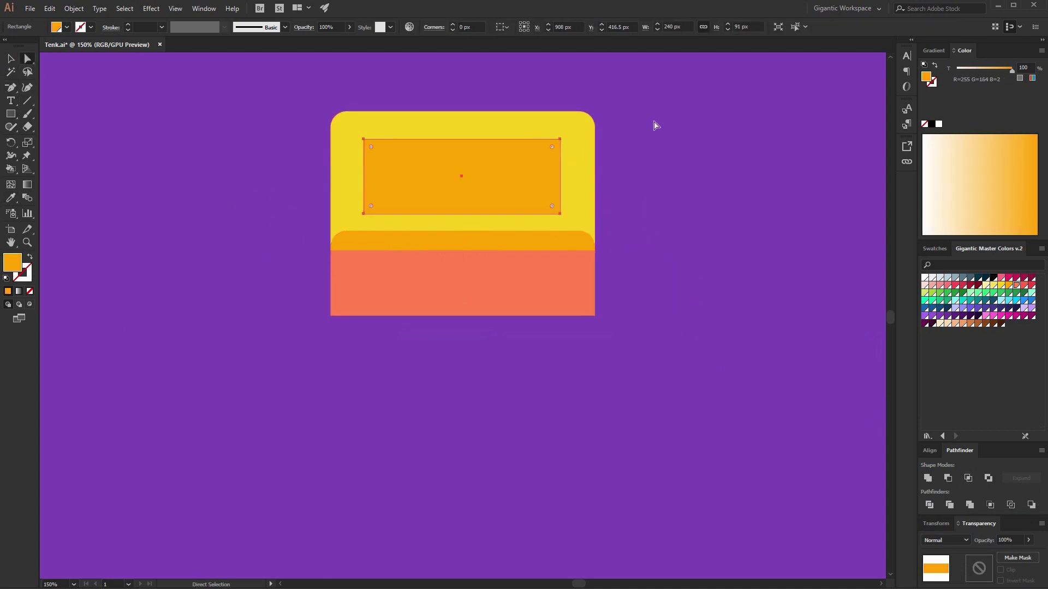
{"action": "left_click", "coordinate": [559, 140]}
{"action": "left_click_drag", "start_coordinate": [553, 146], "coordinate": [550, 155]}
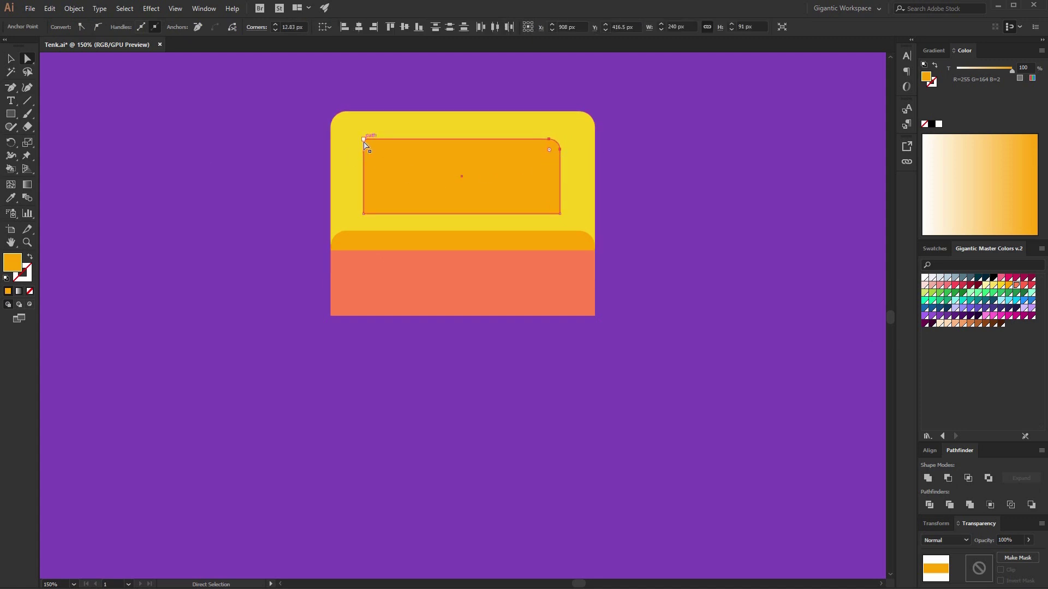
{"action": "left_click", "coordinate": [364, 140]}
{"action": "left_click_drag", "start_coordinate": [372, 151], "coordinate": [465, 207]}
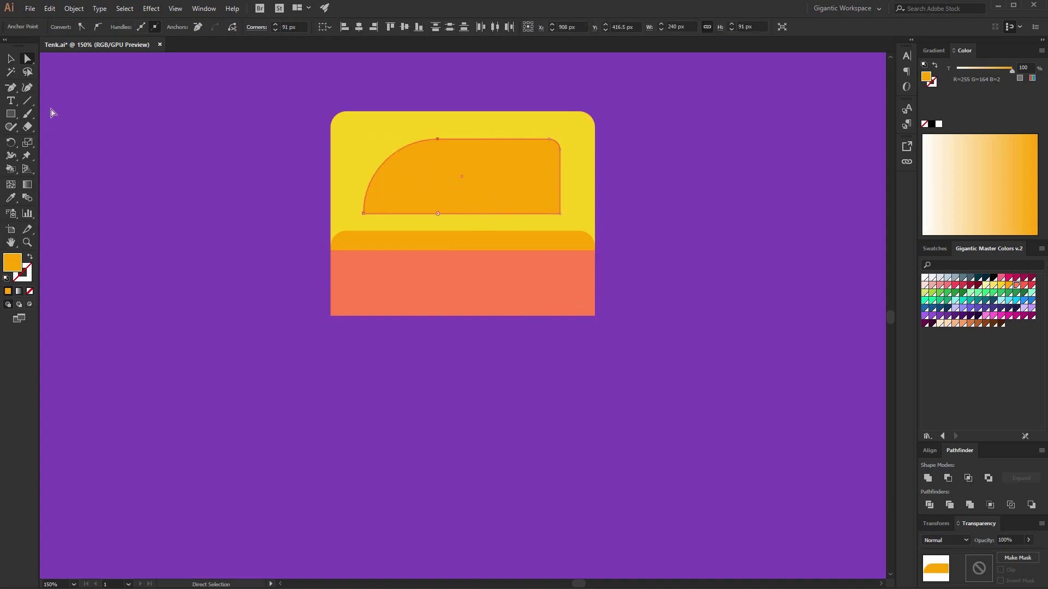
Shift the inner orange shape slightly right, duplicate it straight up, and fill the upper copy with light yellow (R=251 G=223 B=99)
{"action": "left_click", "coordinate": [10, 58]}
{"action": "left_click_drag", "start_coordinate": [532, 168], "coordinate": [528, 104]}
{"action": "key", "text": "a"}
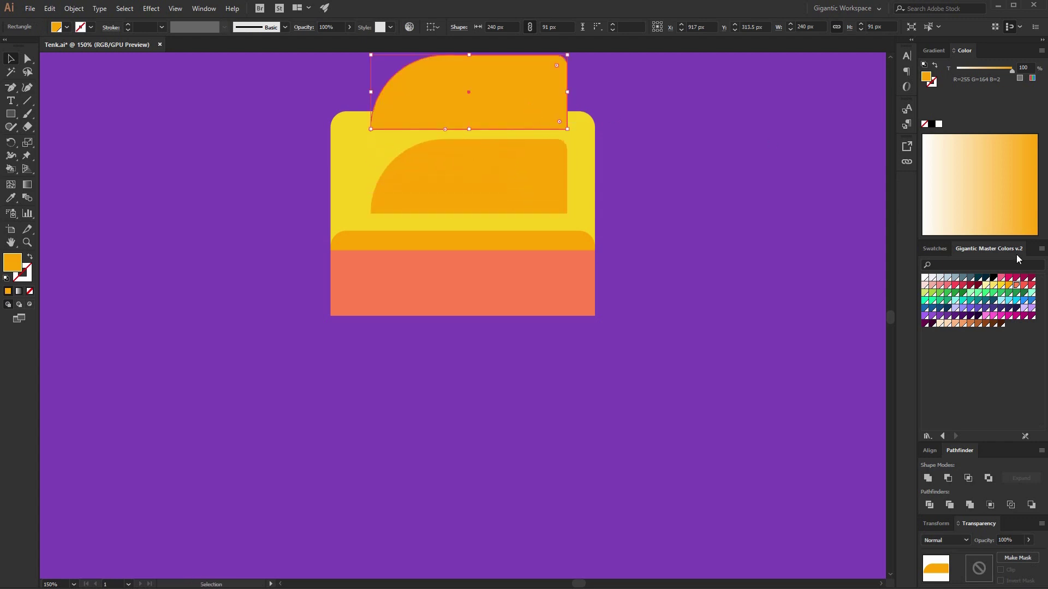
{"action": "left_click", "coordinate": [987, 284]}
{"action": "left_click", "coordinate": [994, 285]}
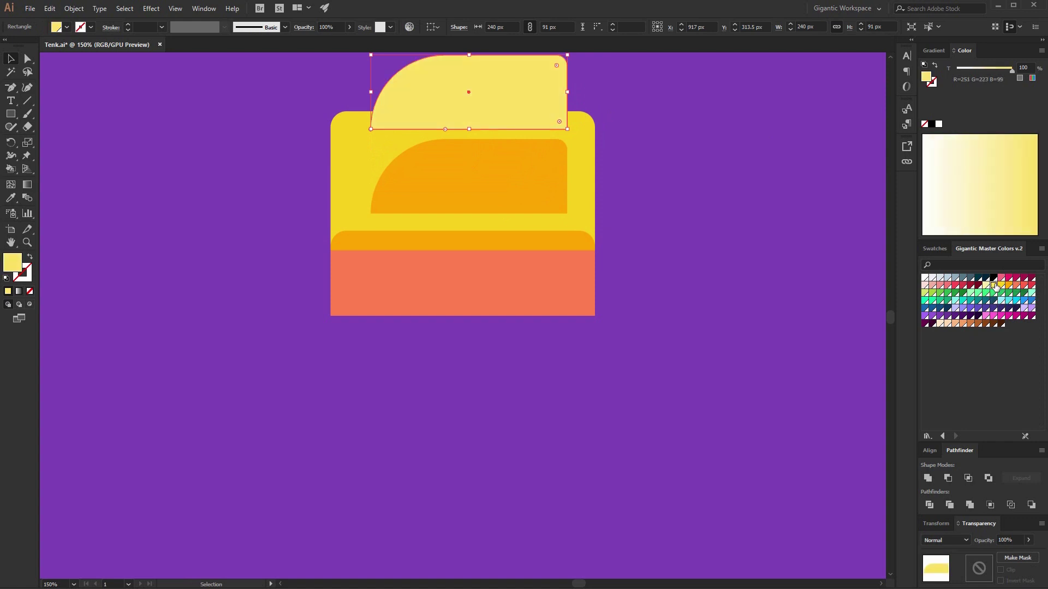
Draw a light yellow rectangle from the upper shape's base down to the orange shape's bottom edge, matching their width
{"action": "left_click", "coordinate": [634, 214]}
{"action": "key", "text": "ctrl+="}
{"action": "scroll", "coordinate": [660, 204], "scroll_direction": "up", "scroll_amount": 4}
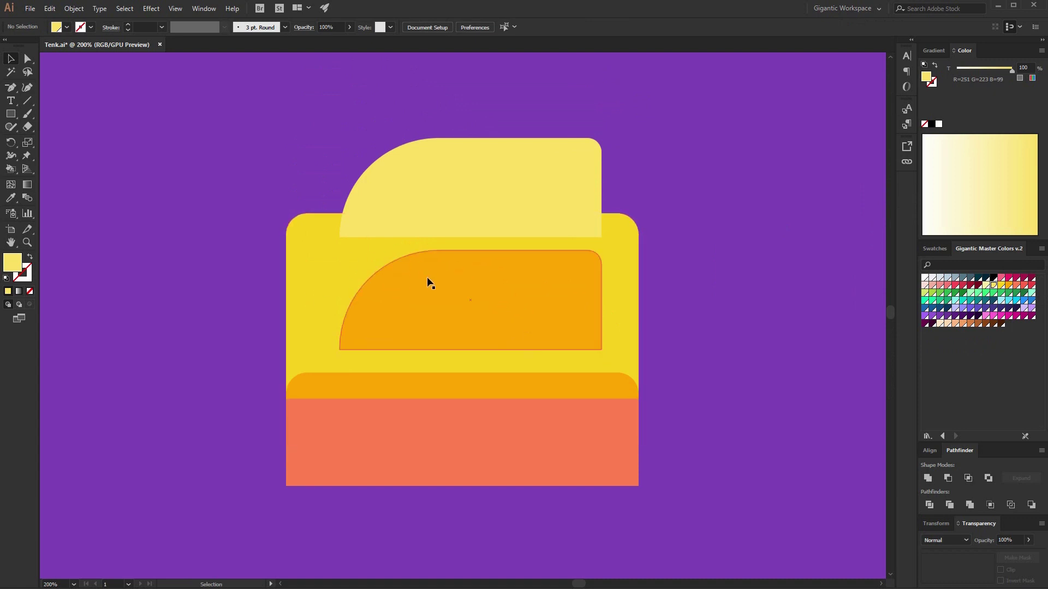
{"action": "left_click_drag", "start_coordinate": [339, 237], "coordinate": [604, 350]}
{"action": "left_click", "coordinate": [17, 66]}
{"action": "mouse_move", "coordinate": [604, 293]}
{"action": "left_mouse_down"}
{"action": "mouse_move", "coordinate": [578, 293]}
{"action": "mouse_move", "coordinate": [601, 293]}
{"action": "left_mouse_up"}
Arrange the yellow body, the light yellow shape and its rectangle extension behind the inner orange shape
{"action": "left_click_drag", "start_coordinate": [704, 303], "coordinate": [584, 281]}
{"action": "left_click", "coordinate": [624, 286], "text": "shift"}
{"action": "left_click_drag", "start_coordinate": [688, 157], "coordinate": [561, 243]}
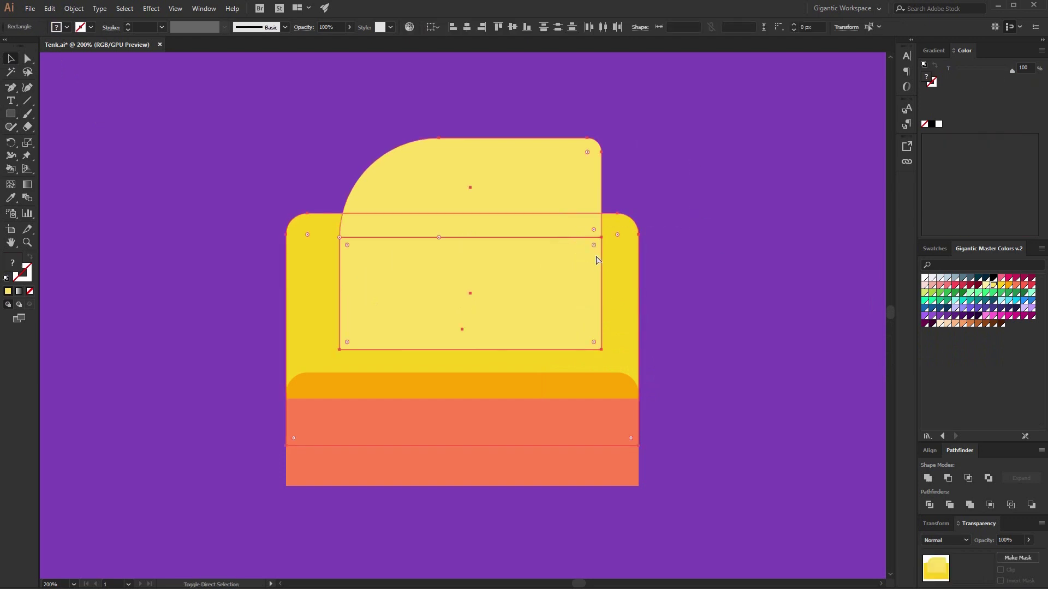
{"action": "key", "text": "ctrl+7"}
{"action": "left_click", "coordinate": [752, 241]}
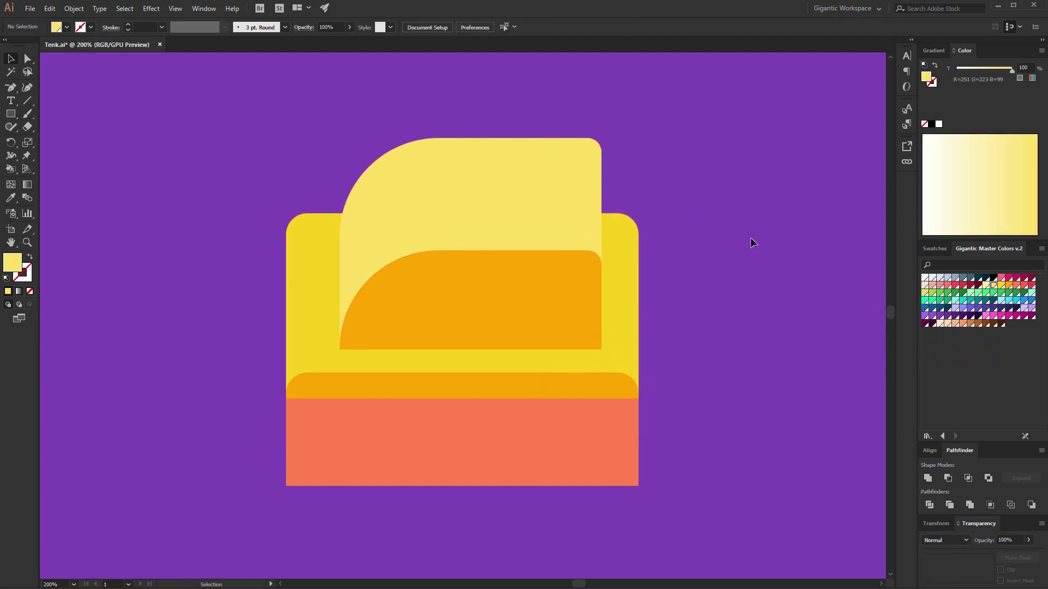
Add a coral (R=255 G=126 B=80) lower band to the inner orange shape by subtracting a wide rectangle from a coral copy
{"action": "left_click", "coordinate": [502, 320]}
{"action": "left_click", "coordinate": [1016, 285]}
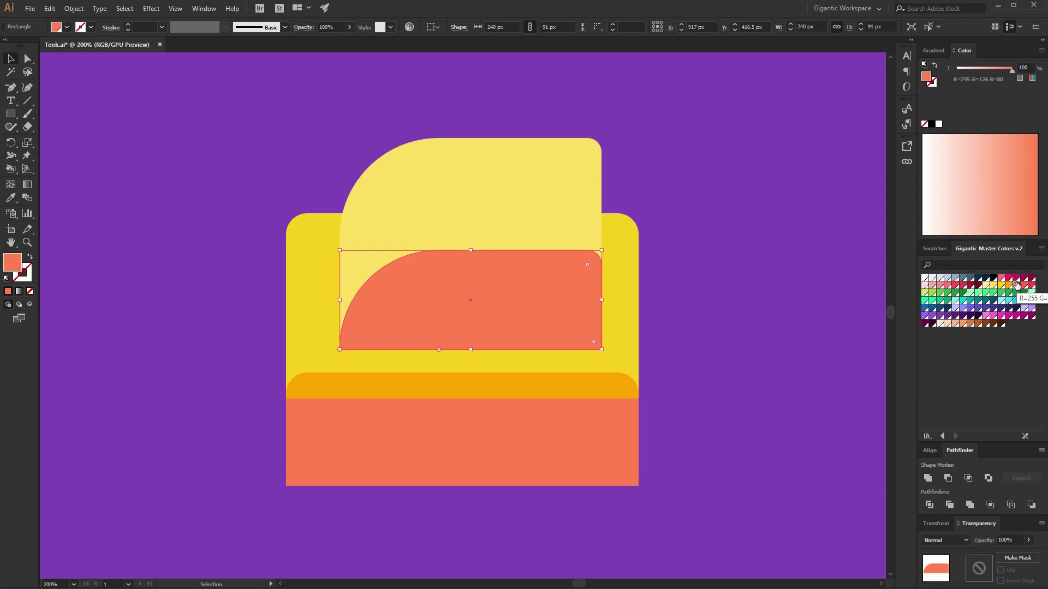
{"action": "key", "text": "m"}
{"action": "left_click_drag", "start_coordinate": [703, 208], "coordinate": [261, 307]}
{"action": "left_click", "coordinate": [10, 59]}
{"action": "left_click", "coordinate": [579, 322], "text": "shift"}
{"action": "left_click", "coordinate": [947, 478]}
{"action": "left_click", "coordinate": [696, 168]}
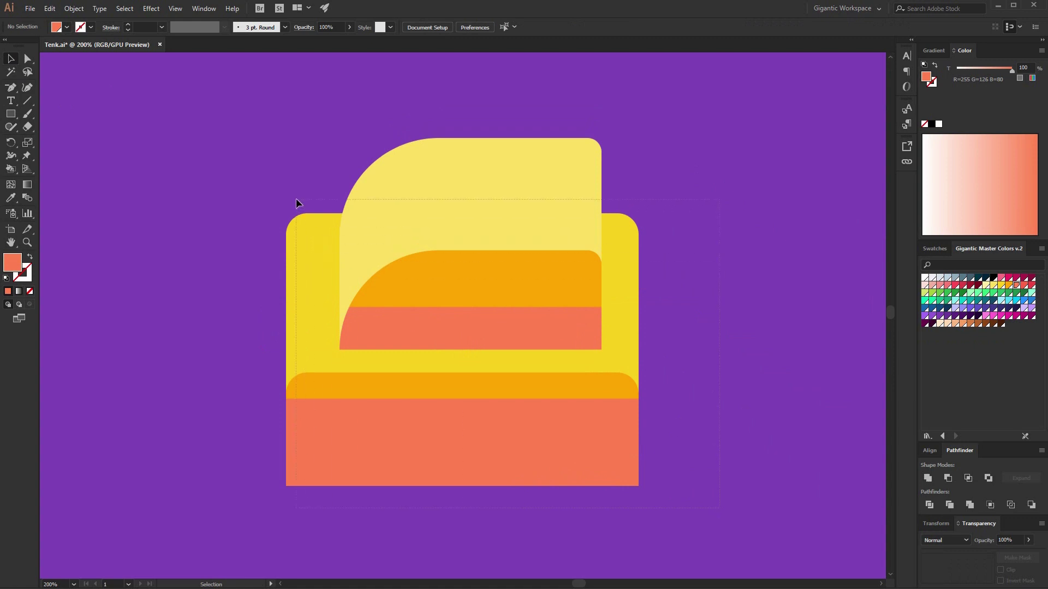
Group the yellow body with its orange and coral strips and send the group behind the light yellow shape
{"action": "left_click_drag", "start_coordinate": [304, 395], "coordinate": [452, 404]}
{"action": "key", "text": "ctrl+g"}
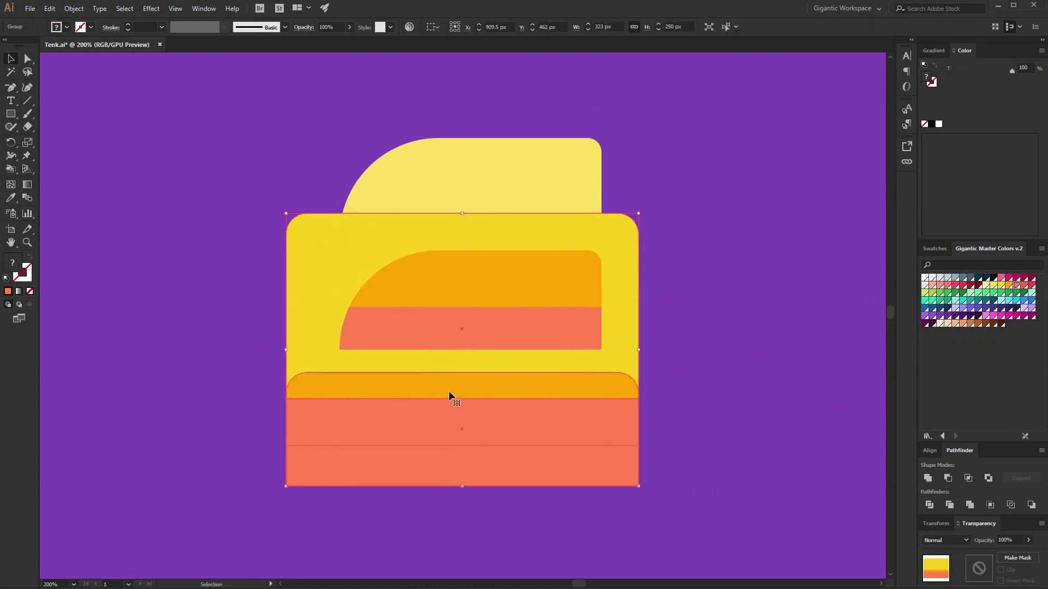
{"action": "key", "text": "ctrl+["}
{"action": "left_click_drag", "start_coordinate": [700, 115], "coordinate": [644, 160]}
{"action": "key", "text": "ctrl+a"}
{"action": "left_click", "coordinate": [614, 299], "text": "shift"}
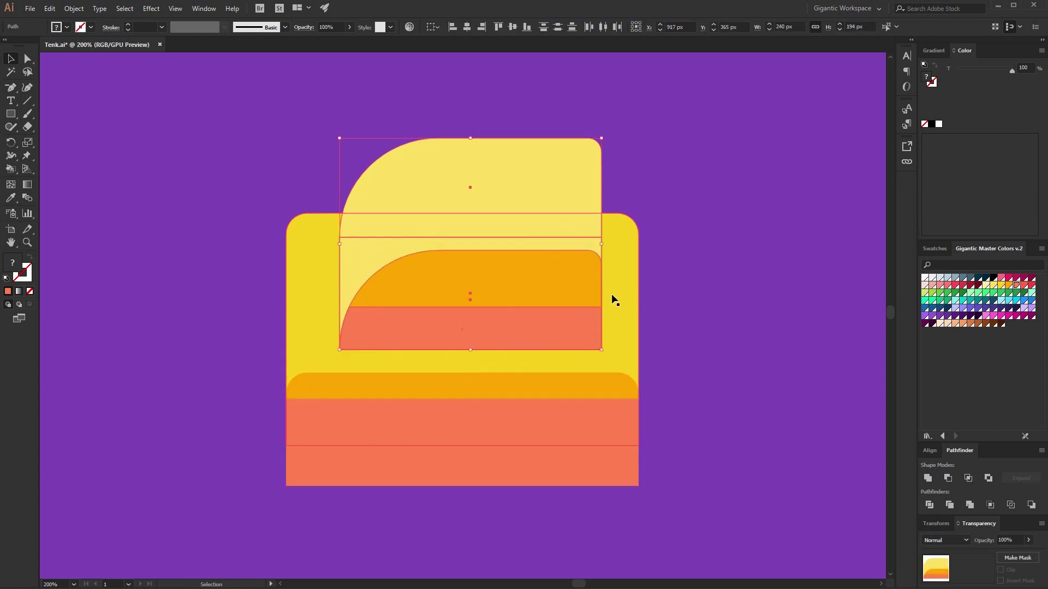
{"action": "left_click", "coordinate": [744, 306]}
Draw a rectangle about 140 × 53 px on the light yellow upper shape and fill it with slate blue (R=65 G=94 B=111)
{"action": "key", "text": "m"}
{"action": "mouse_move", "coordinate": [406, 179]}
{"action": "left_mouse_down"}
{"action": "mouse_move", "coordinate": [552, 206]}
{"action": "mouse_move", "coordinate": [571, 229]}
{"action": "mouse_move", "coordinate": [559, 237]}
{"action": "left_mouse_up"}
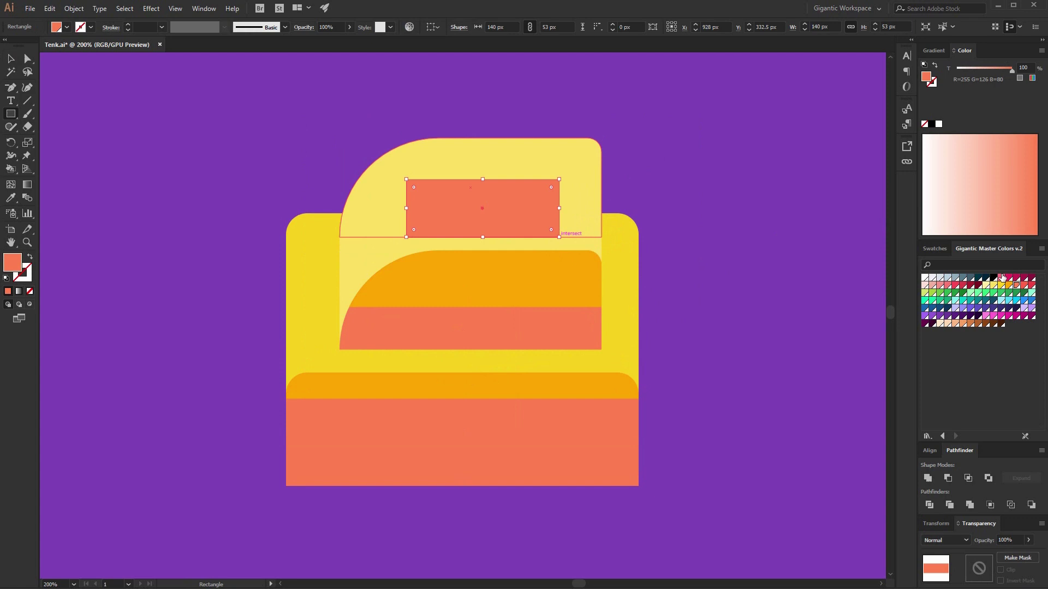
{"action": "left_click", "coordinate": [971, 278]}
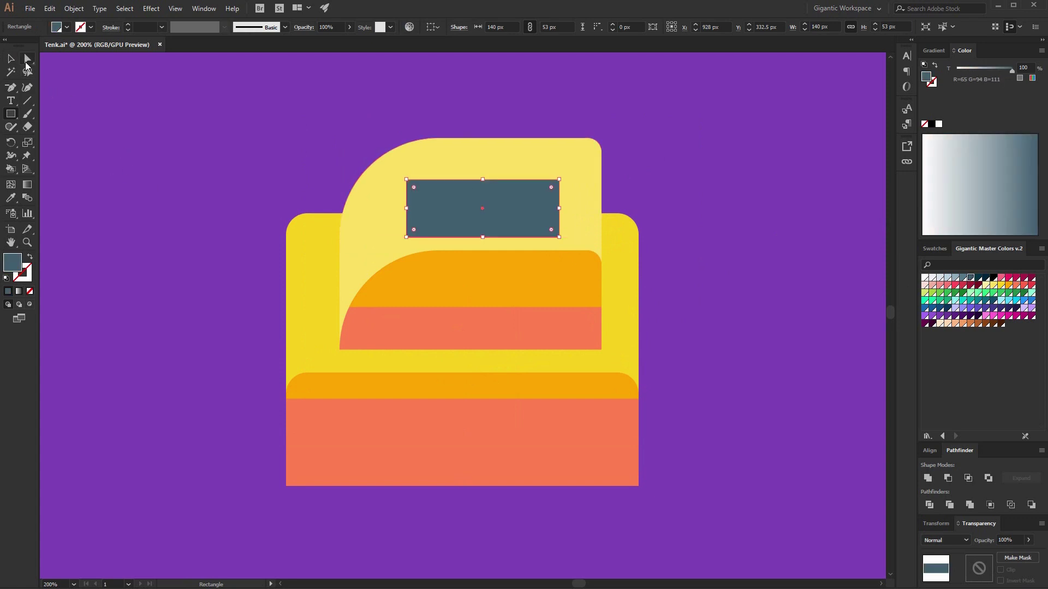
Round the slate blue rectangle fully into a pill-shaped window and move it up and slightly right within the light yellow shape
{"action": "left_click", "coordinate": [26, 63]}
{"action": "left_click_drag", "start_coordinate": [414, 188], "coordinate": [436, 210]}
{"action": "left_click", "coordinate": [11, 59]}
{"action": "left_click_drag", "start_coordinate": [500, 217], "coordinate": [536, 191]}
{"action": "left_click", "coordinate": [787, 191]}
{"action": "left_click", "coordinate": [758, 175]}
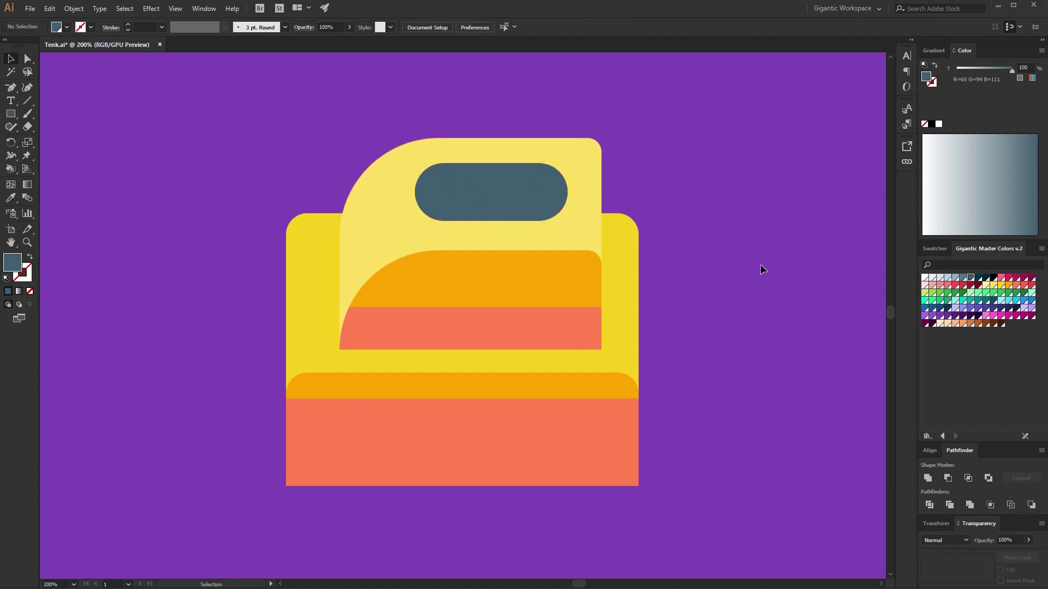
Draw a rectangle about 331 × 87 px below the vehicle body and fill it with grey-blue (R=86 G=120 B=139)
{"action": "scroll", "coordinate": [758, 260], "scroll_direction": "down", "scroll_amount": 2}
{"action": "key", "text": "ctrl+minus"}
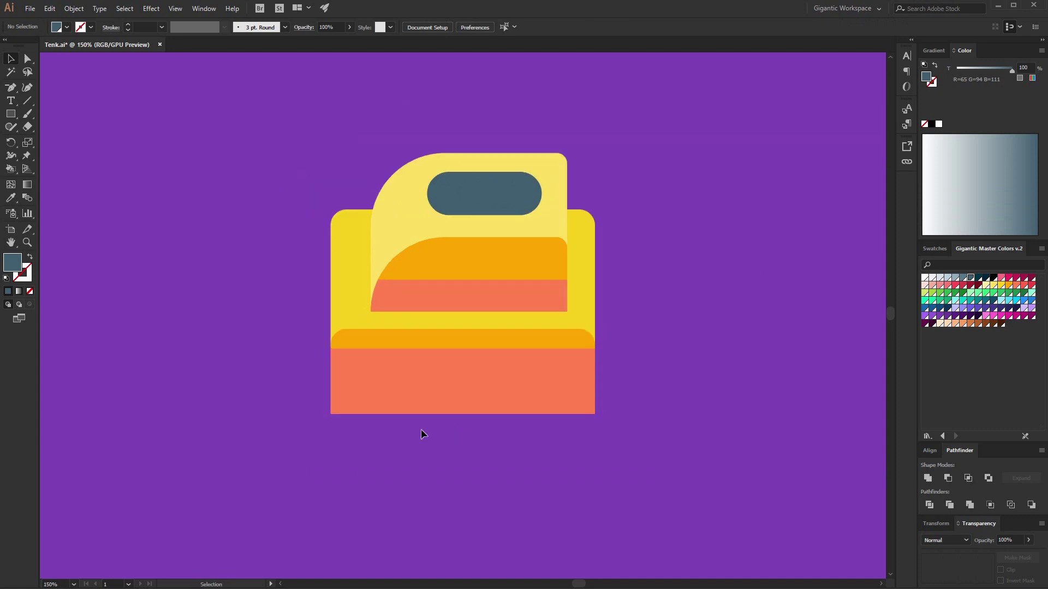
{"action": "scroll", "coordinate": [611, 378], "scroll_direction": "down", "scroll_amount": 2}
{"action": "key", "text": "m"}
{"action": "left_click_drag", "start_coordinate": [315, 431], "coordinate": [586, 501]}
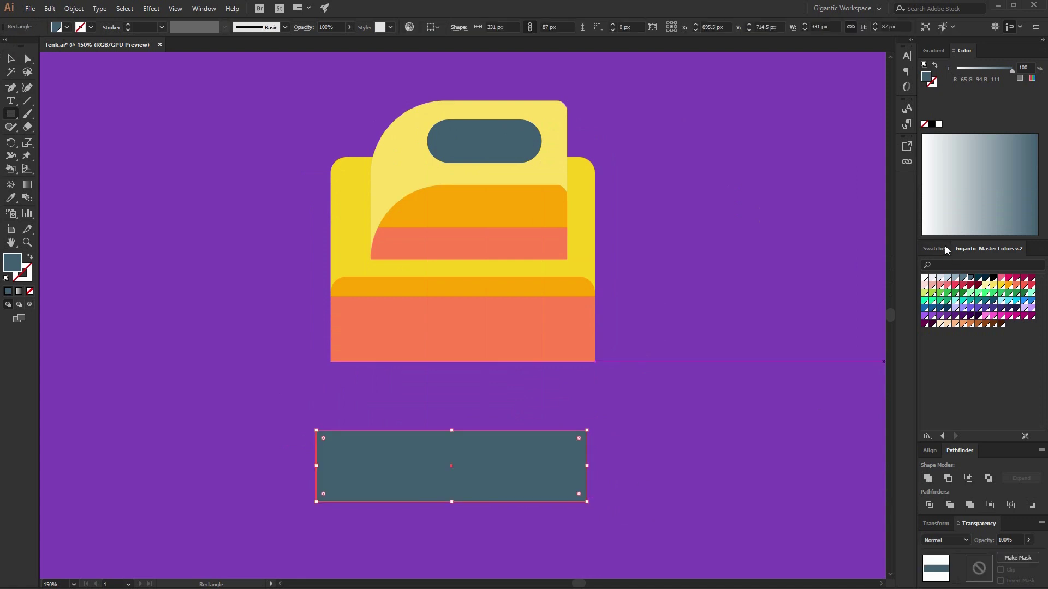
{"action": "left_click", "coordinate": [963, 279]}
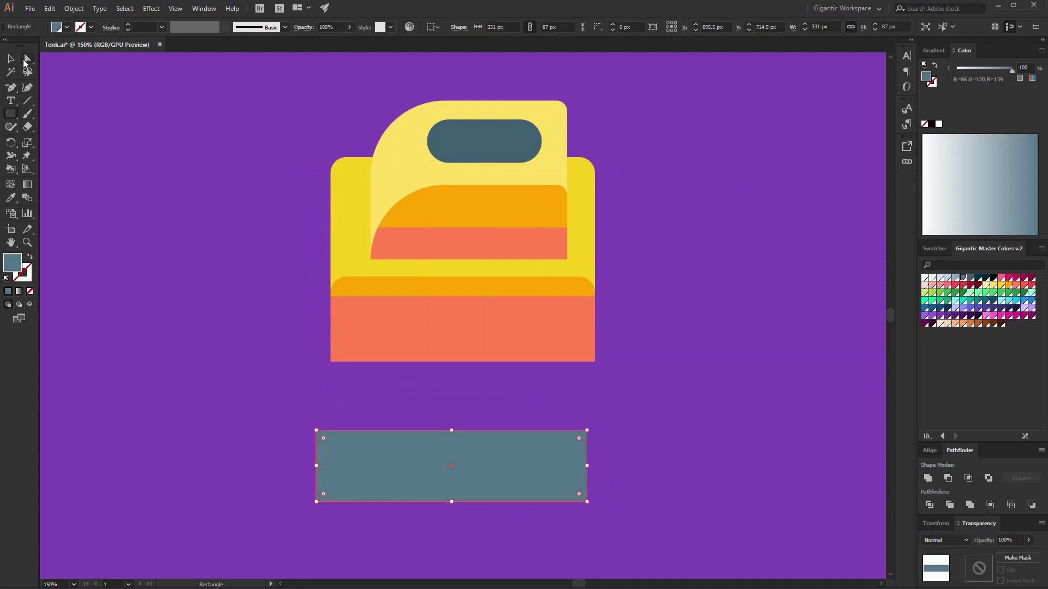
Round all corners of the grey-blue rectangle to the maximum 43.5 px to form a pill-shaped track
{"action": "left_click", "coordinate": [26, 59]}
{"action": "left_click_drag", "start_coordinate": [326, 440], "coordinate": [519, 451]}
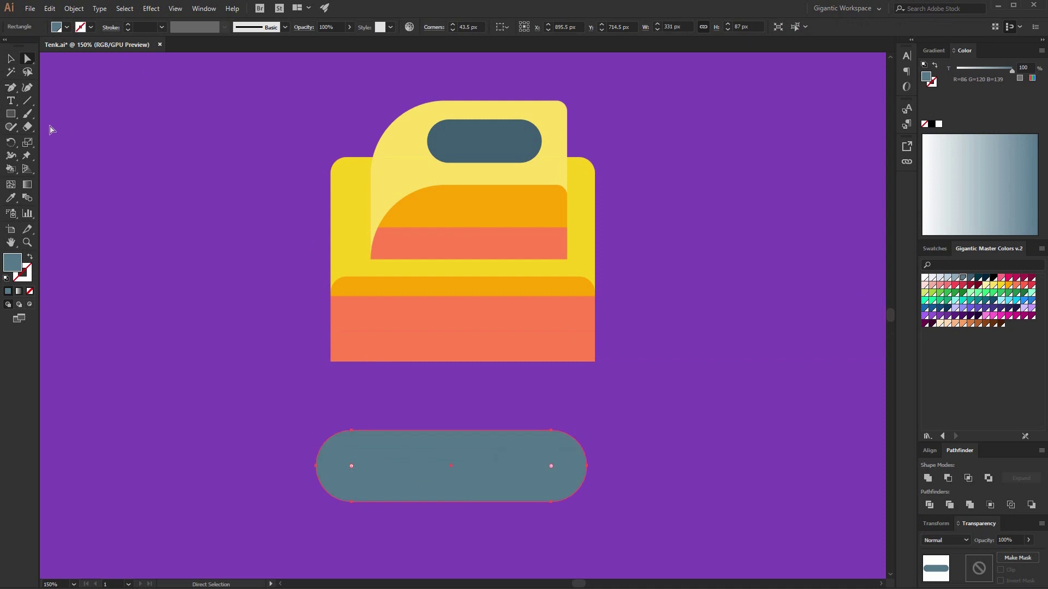
{"action": "left_click", "coordinate": [10, 59]}
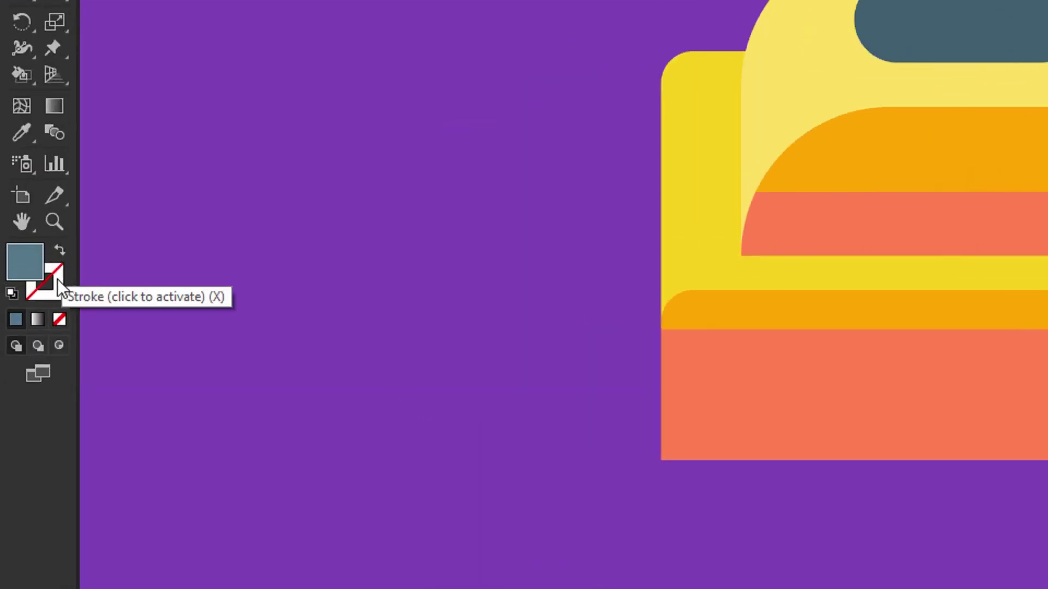
Give the pill-shaped track a thick dark teal stroke (R=0 G=51 B=67)
{"action": "left_click", "coordinate": [57, 279]}
{"action": "left_click", "coordinate": [976, 278]}
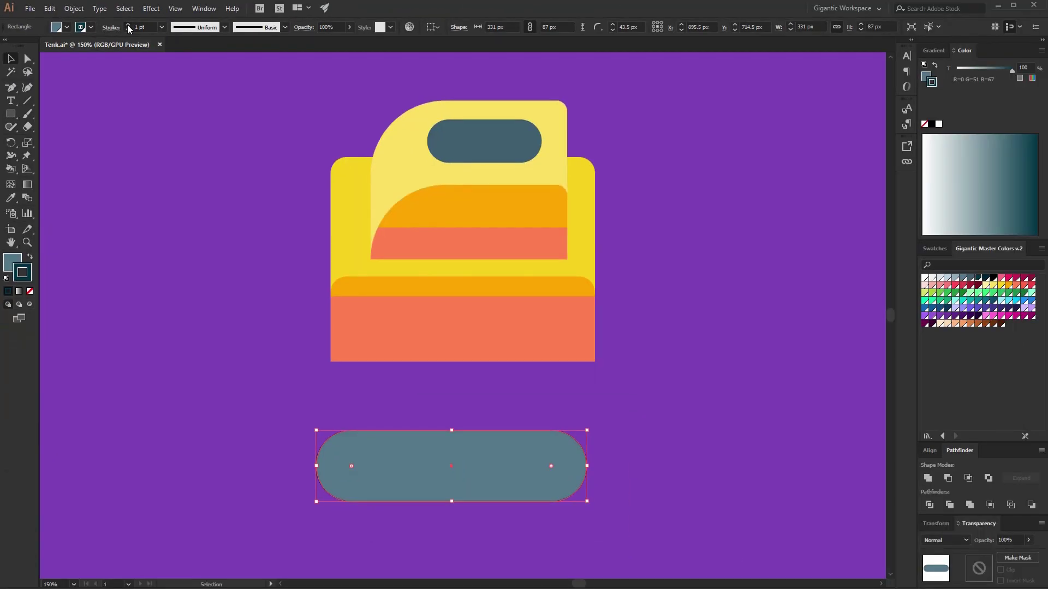
{"action": "left_click", "coordinate": [127, 26]}
{"action": "left_click", "coordinate": [128, 27]}
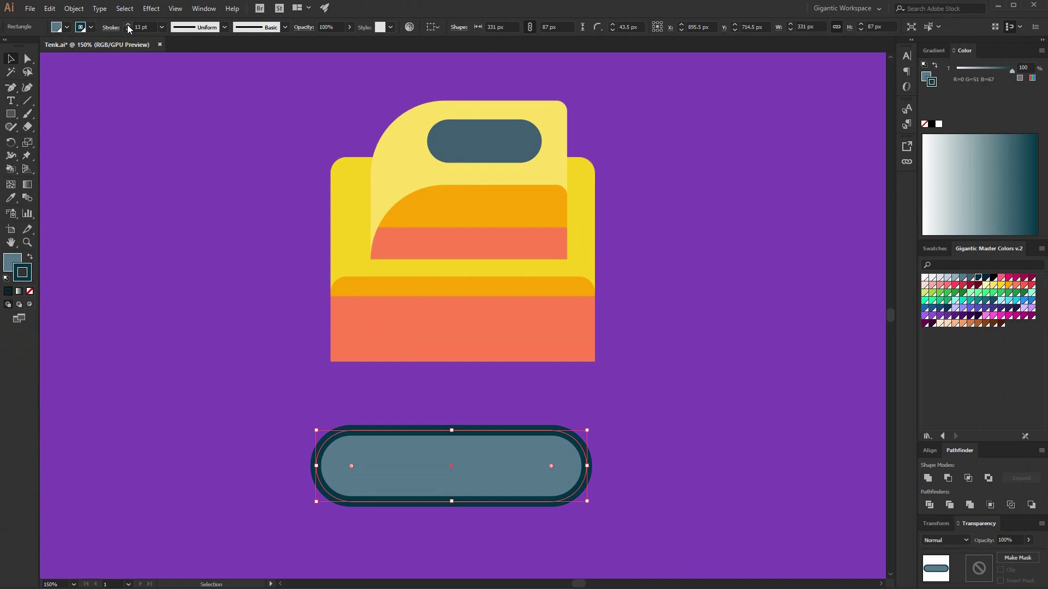
Convert the track's dark teal stroke into a filled shape with Outline Stroke
{"action": "left_click", "coordinate": [74, 8]}
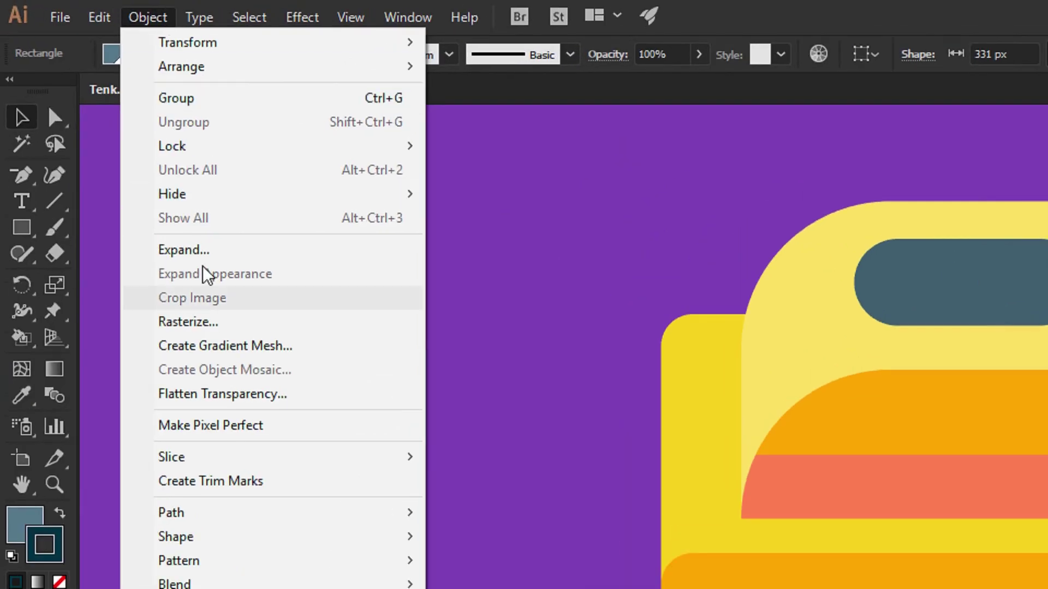
{"action": "mouse_move", "coordinate": [210, 512]}
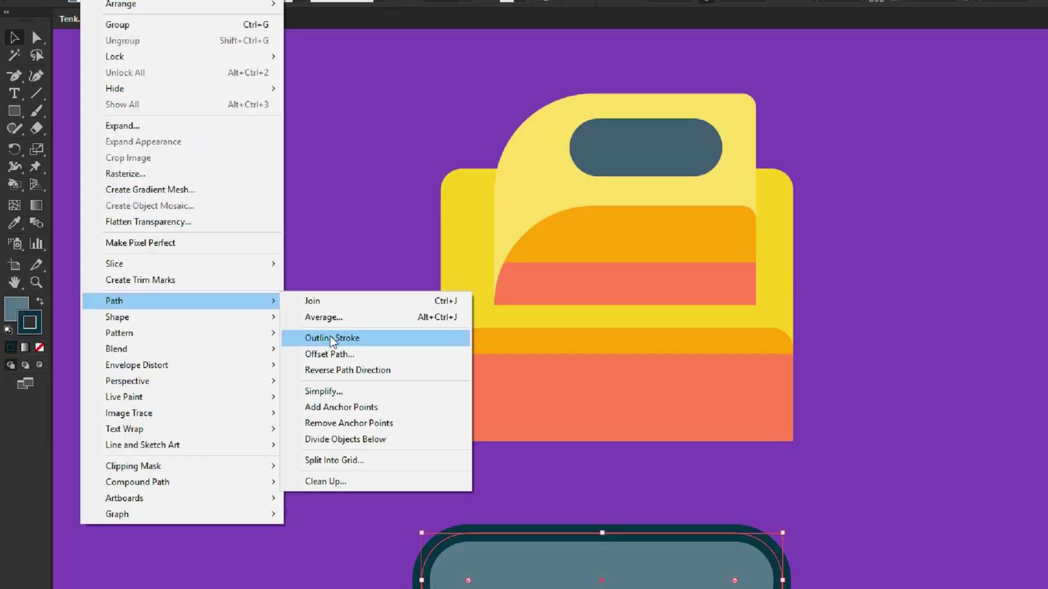
{"action": "left_click", "coordinate": [495, 447]}
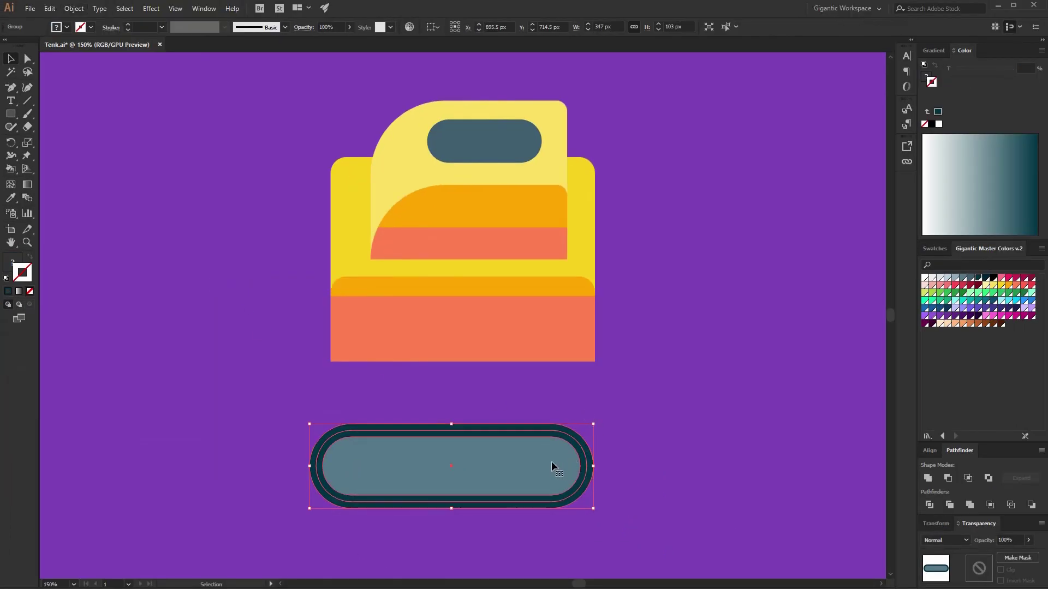
Duplicate the pill-shaped track slightly upward and unite the copy into a single solid shape
{"action": "key", "text": "a"}
{"action": "left_click_drag", "start_coordinate": [539, 481], "coordinate": [534, 435]}
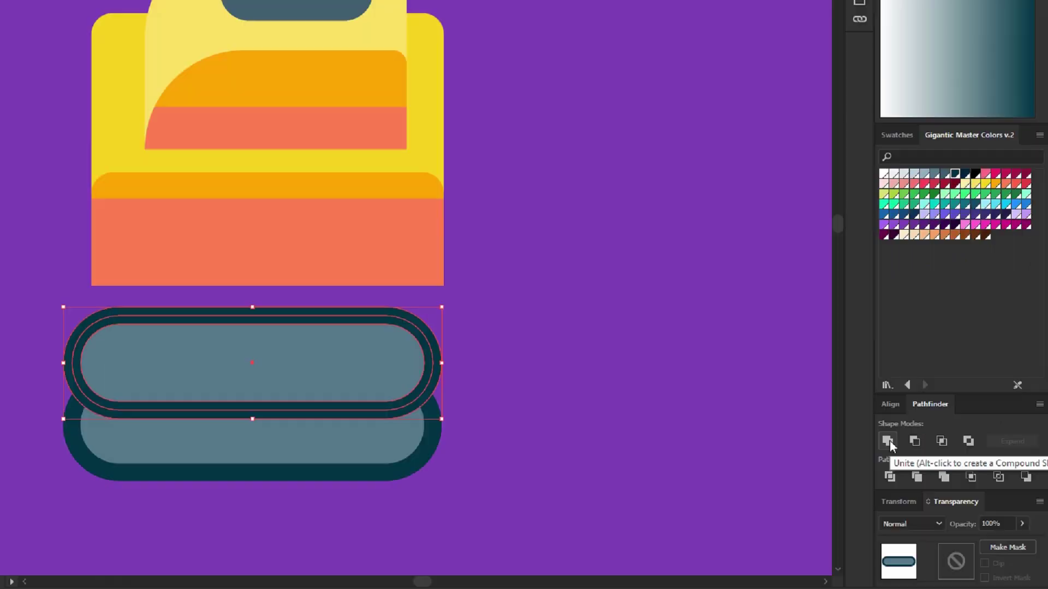
{"action": "left_click", "coordinate": [808, 367]}
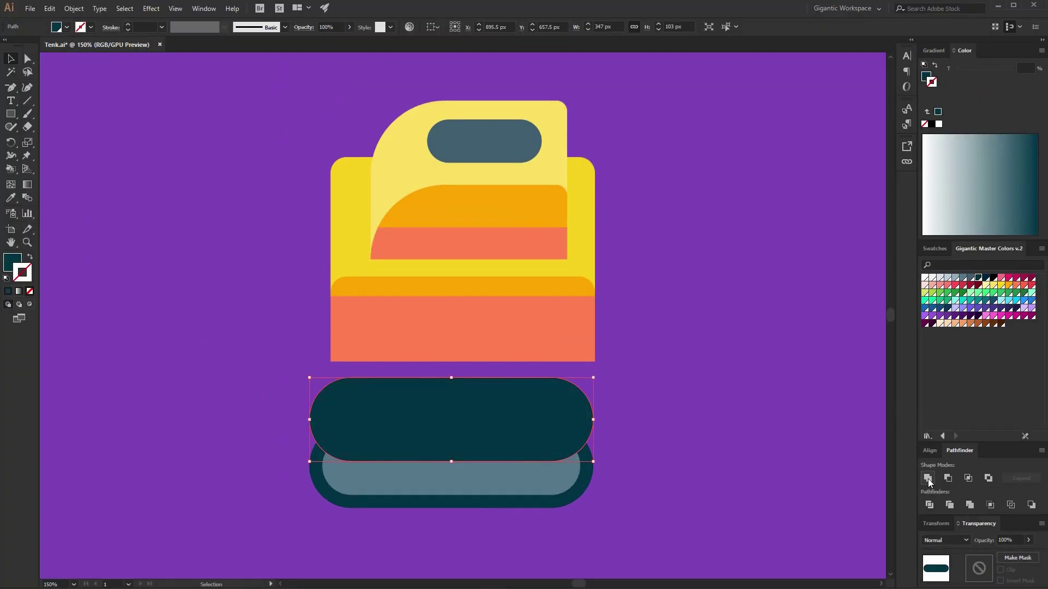
{"action": "left_click", "coordinate": [928, 480]}
Fill the united track copy with grey-blue (R=65 G=94 B=111), remove its stroke and place it behind the track
{"action": "left_click", "coordinate": [970, 278]}
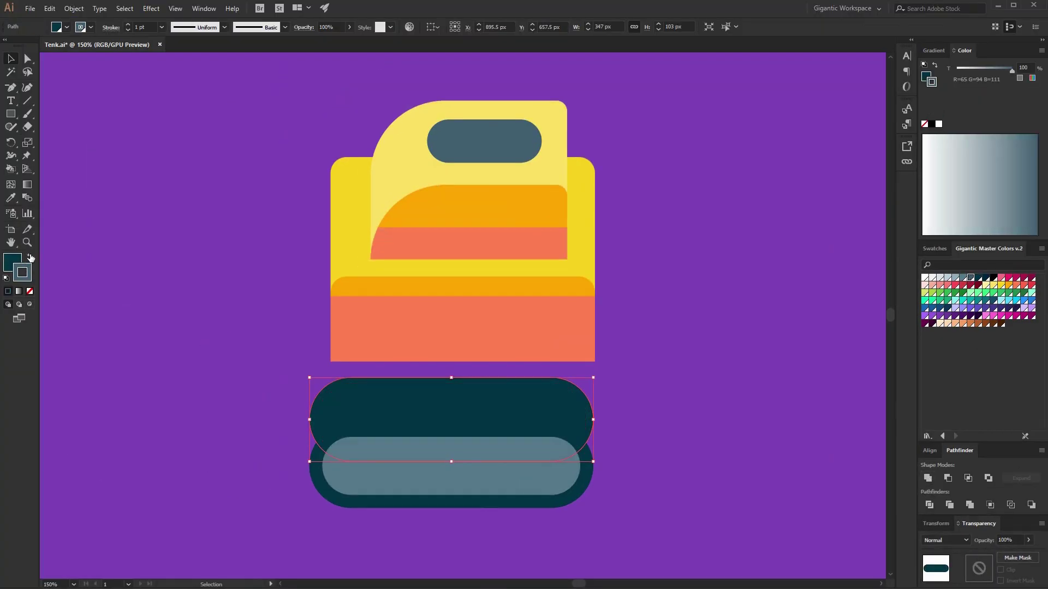
{"action": "left_click", "coordinate": [31, 257]}
{"action": "key", "text": "/"}
{"action": "left_click", "coordinate": [14, 260]}
{"action": "left_click", "coordinate": [706, 428]}
Draw a rectangle across the track's full width from the rear pill's middle to the front pill's middle, keeping the front track on top
{"action": "key", "text": "ctrl+plus"}
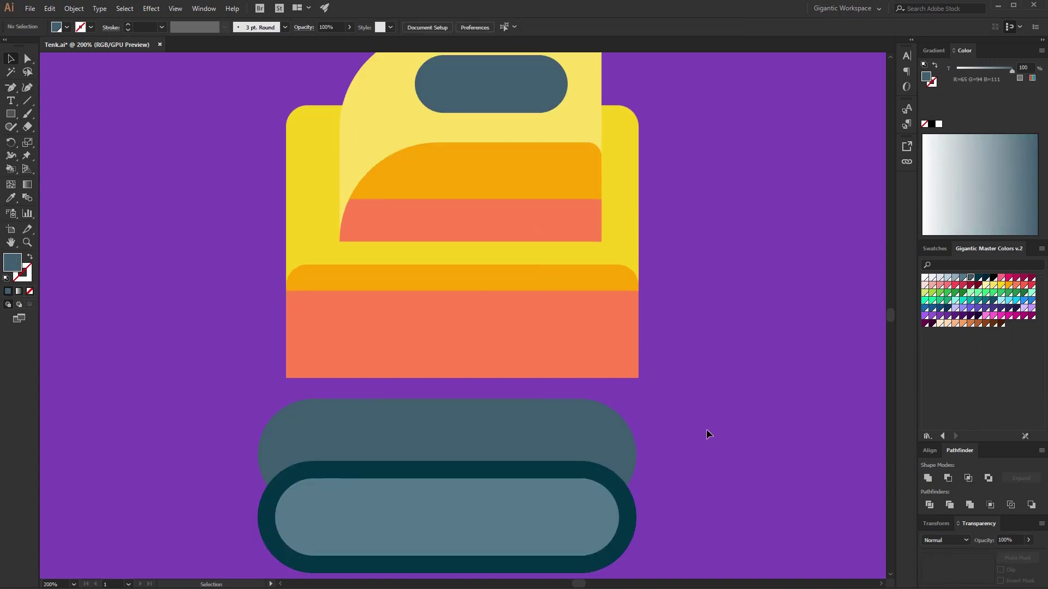
{"action": "scroll", "coordinate": [671, 393], "scroll_direction": "down", "scroll_amount": 3}
{"action": "key", "text": "m"}
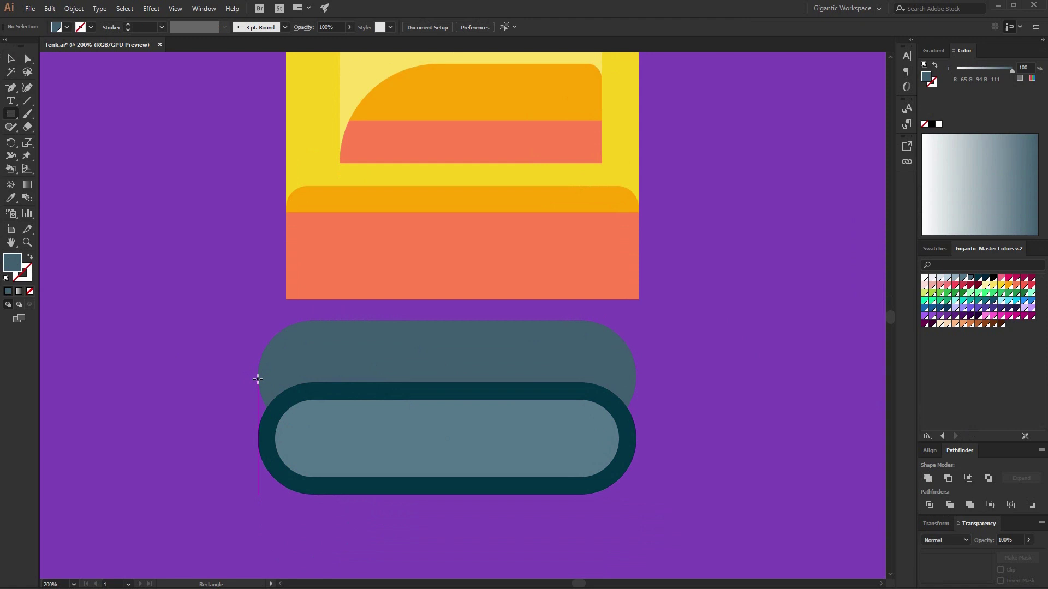
{"action": "left_click_drag", "start_coordinate": [257, 379], "coordinate": [636, 437]}
{"action": "key", "text": "v"}
{"action": "left_click", "coordinate": [467, 480]}
{"action": "key", "text": "ctrl+shift+]"}
{"action": "key", "text": "ctrl+shift+a"}
Unite the new rectangle with the grey-blue rear pill into one shape
{"action": "right_click", "coordinate": [581, 439]}
{"action": "left_click", "coordinate": [624, 534]}
{"action": "left_click_drag", "start_coordinate": [667, 313], "coordinate": [604, 381]}
{"action": "left_click", "coordinate": [927, 478]}
Darken the rear track shape's fill to C=80.98 M=59.04 Y=45.76 K=27.01
{"action": "left_click", "coordinate": [1031, 78]}
{"action": "left_click_drag", "start_coordinate": [966, 110], "coordinate": [974, 110]}
{"action": "left_click", "coordinate": [826, 254]}
Offset copies of the track's inner grey-blue pill downward and subtract the front one to leave a crescent along its upper edge
{"action": "left_click", "coordinate": [475, 427]}
{"action": "left_click_drag", "start_coordinate": [539, 412], "coordinate": [544, 438]}
{"action": "key", "text": "Down"}
{"action": "key", "text": "Down"}
{"action": "left_click", "coordinate": [532, 408]}
{"action": "left_click", "coordinate": [650, 456]}
{"action": "left_click", "coordinate": [592, 504]}
{"action": "left_click", "coordinate": [594, 483], "text": "shift"}
{"action": "left_click", "coordinate": [948, 478]}
Colour the crescent with the dark grey-blue sampled from the rear track shape
{"action": "key", "text": "i"}
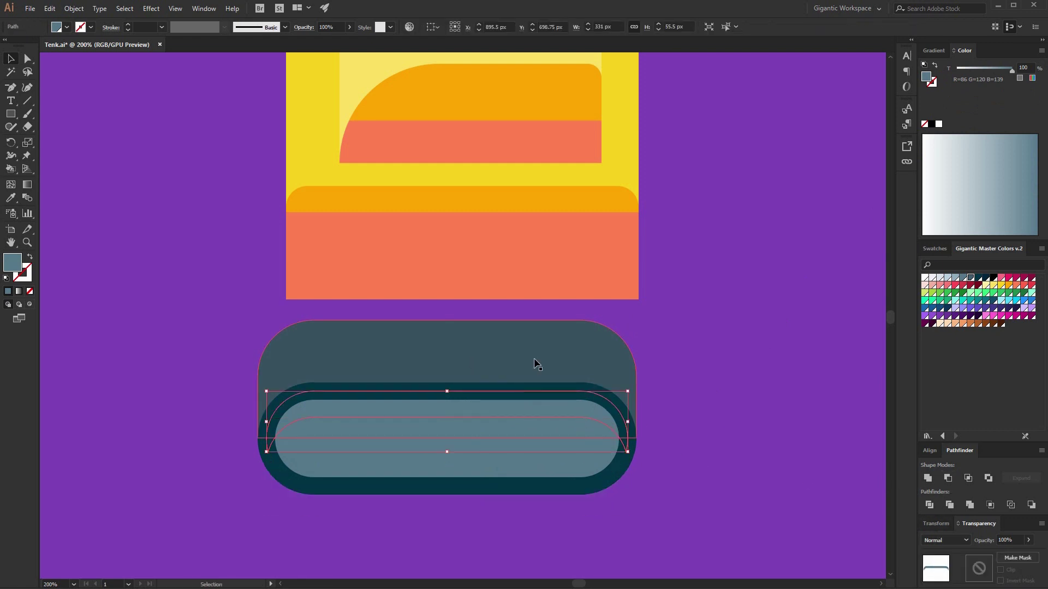
{"action": "left_click", "coordinate": [514, 351]}
{"action": "key", "text": "v"}
{"action": "key", "text": "ctrl+shift+a"}
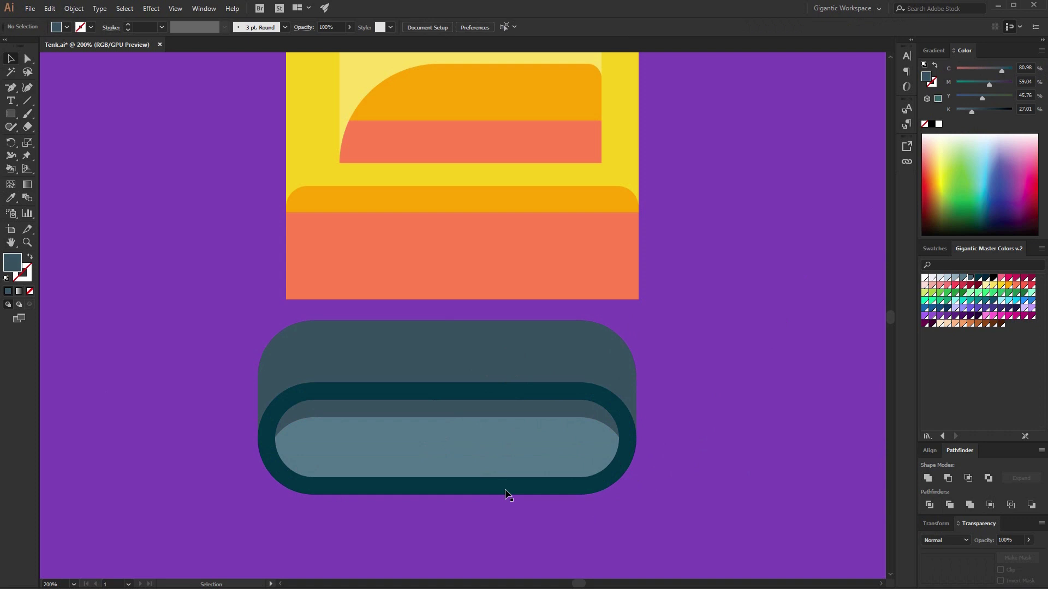
Draw a 50 px circle inside the track's left end, fill it with dark navy (R=0 G=36 B=57) and nudge it into place
{"action": "key", "text": "l"}
{"action": "mouse_move", "coordinate": [297, 409]}
{"action": "left_mouse_down"}
{"action": "mouse_move", "coordinate": [371, 463]}
{"action": "mouse_move", "coordinate": [354, 464]}
{"action": "left_mouse_up"}
{"action": "key", "text": "i"}
{"action": "left_click", "coordinate": [357, 400]}
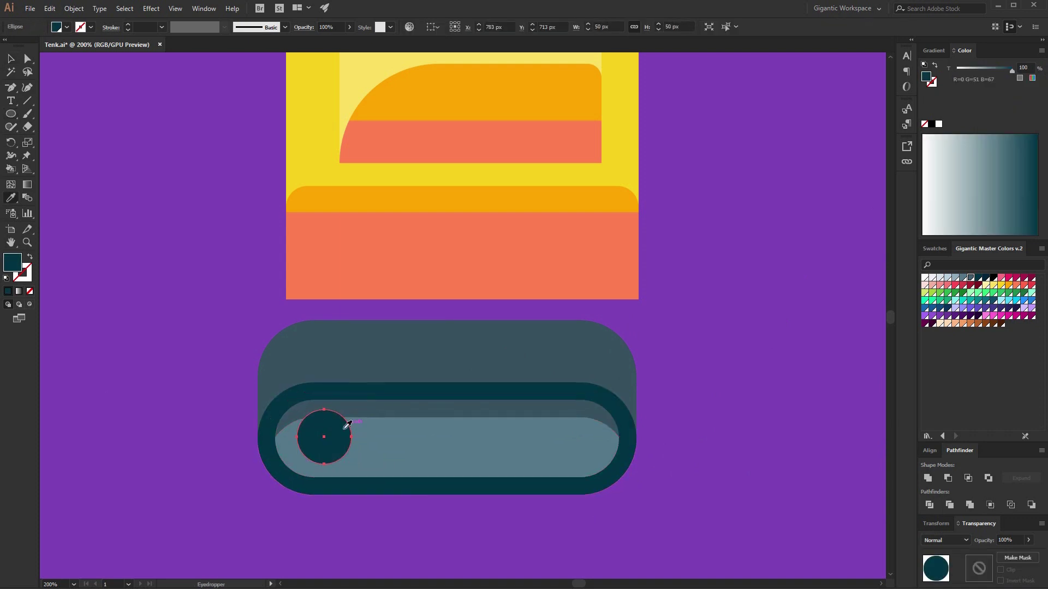
{"action": "left_click", "coordinate": [12, 63]}
{"action": "left_click", "coordinate": [987, 278]}
{"action": "key", "text": "shift+Left"}
{"action": "key", "text": "Down"}
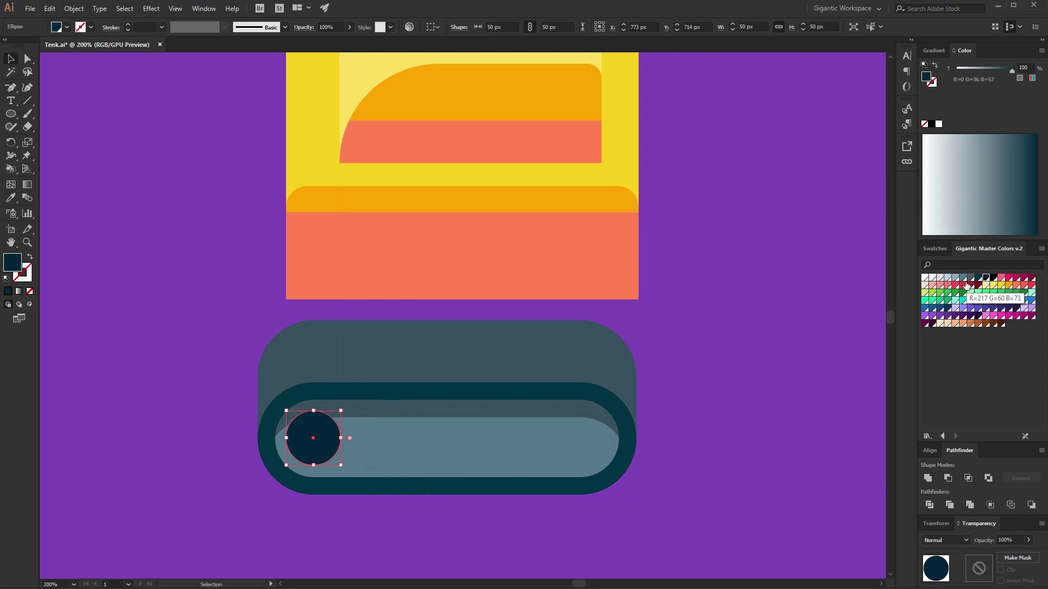
{"action": "key", "text": "Right"}
Paste a copy of the wheel circle in front, scale it to 20 px and fill it light grey (R=218 G=225 B=234)
{"action": "key", "text": "a"}
{"action": "key", "text": "ctrl+c"}
{"action": "key", "text": "ctrl+f"}
{"action": "left_click_drag", "start_coordinate": [341, 411], "coordinate": [325, 427]}
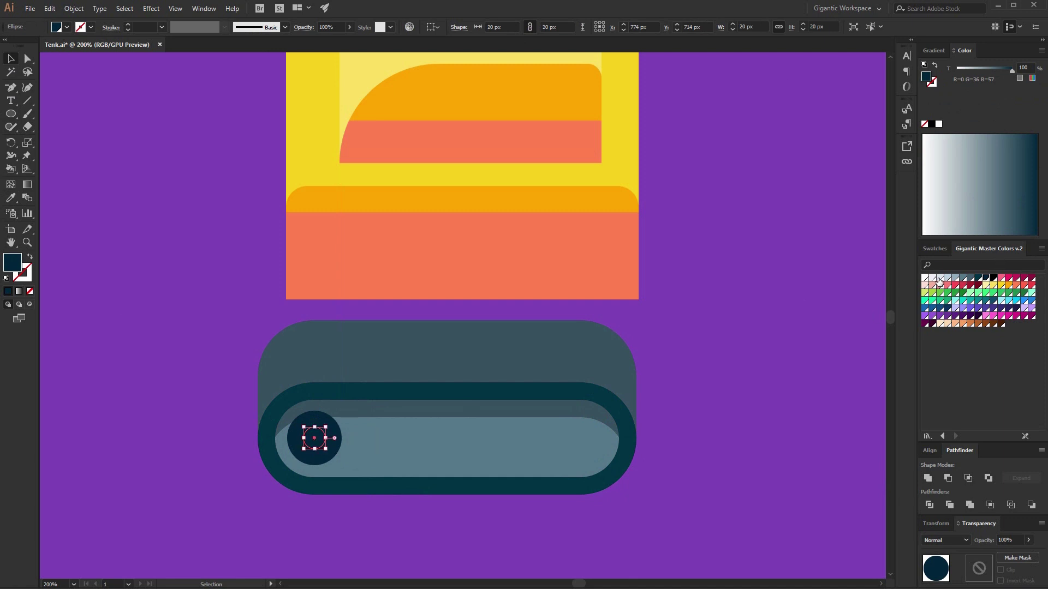
{"action": "left_click", "coordinate": [938, 279]}
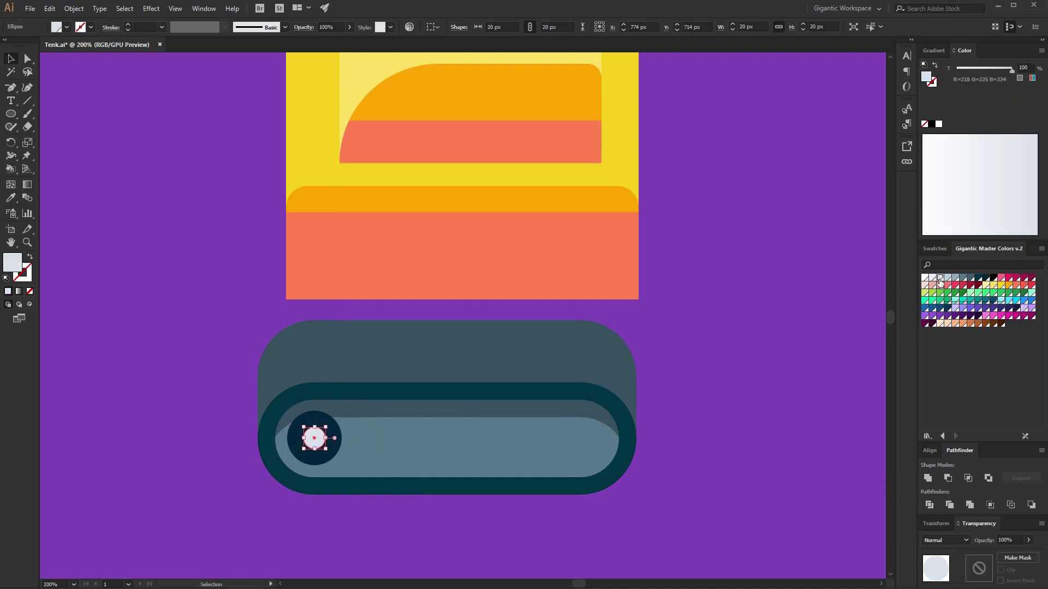
Duplicate both wheel circles to the track's right end and nudge the copy into place
{"action": "left_click", "coordinate": [310, 418], "text": "shift"}
{"action": "left_click_drag", "start_coordinate": [325, 455], "coordinate": [583, 435]}
{"action": "key", "text": "Right"}
{"action": "key", "text": "Right"}
{"action": "key", "text": "Right"}
{"action": "key", "text": "Right"}
Draw a 10 × 49 px vertical bar beside the left wheel and give it the sampled dark grey-blue of the track's shadow
{"action": "key", "text": "ctrl+plus"}
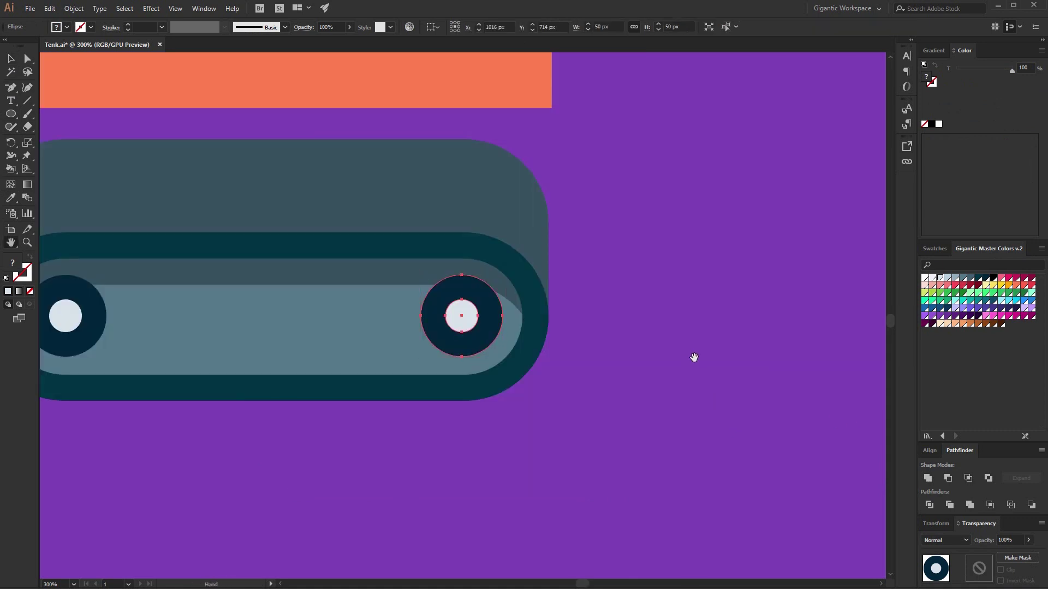
{"action": "left_click_drag", "start_coordinate": [663, 365], "coordinate": [795, 372]}
{"action": "left_click_drag", "start_coordinate": [612, 429], "coordinate": [650, 465]}
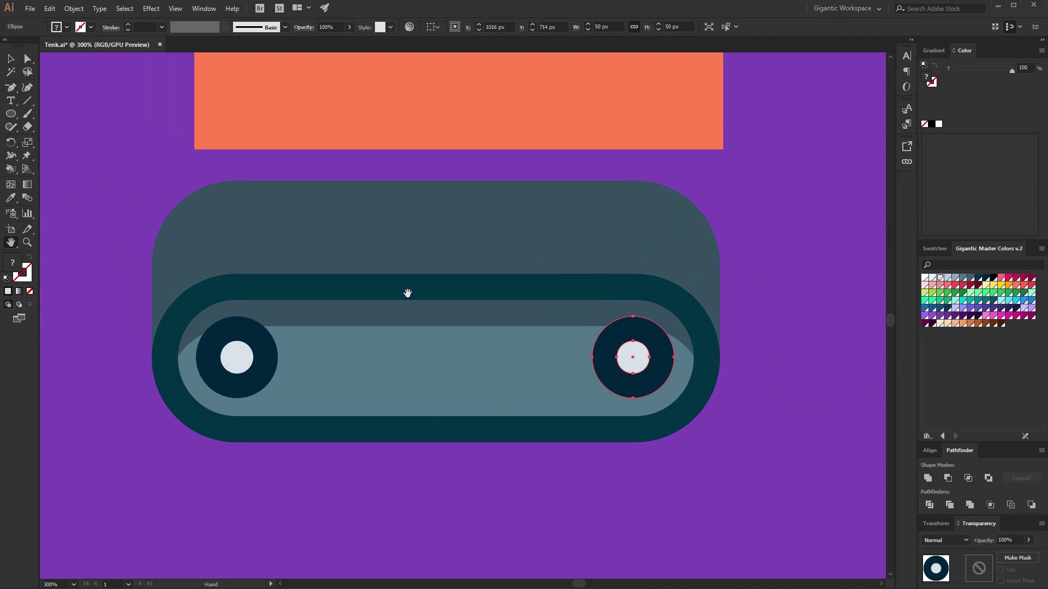
{"action": "key", "text": "m"}
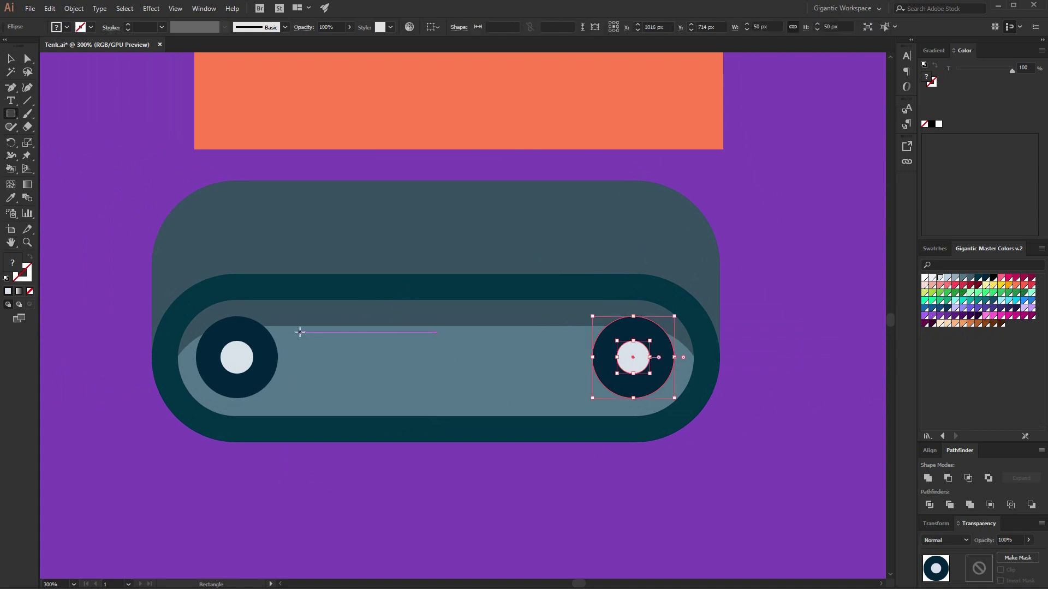
{"action": "left_click_drag", "start_coordinate": [293, 321], "coordinate": [310, 398]}
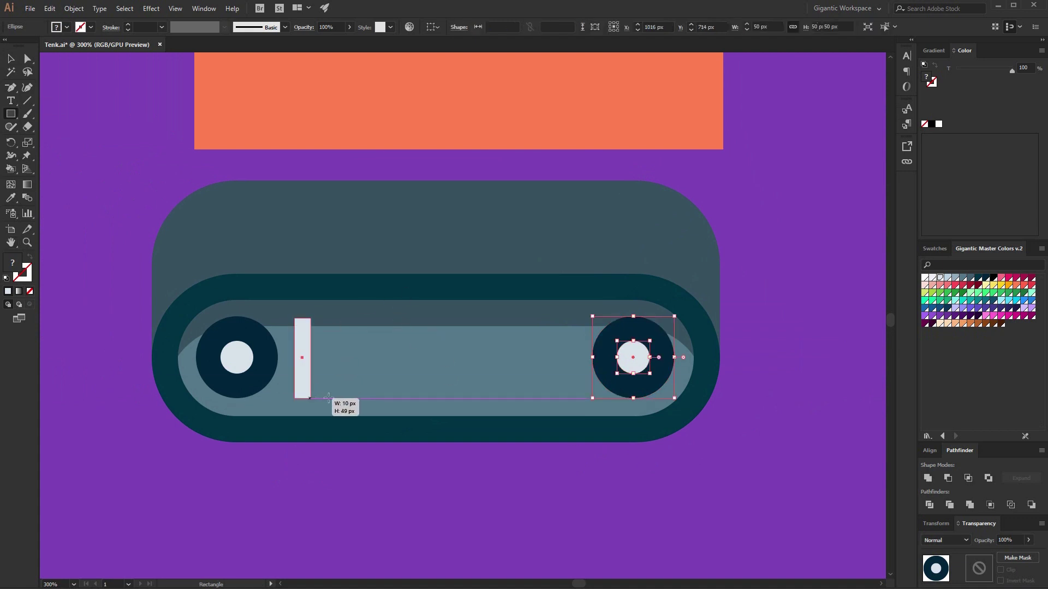
{"action": "key", "text": "i"}
{"action": "left_click", "coordinate": [353, 311]}
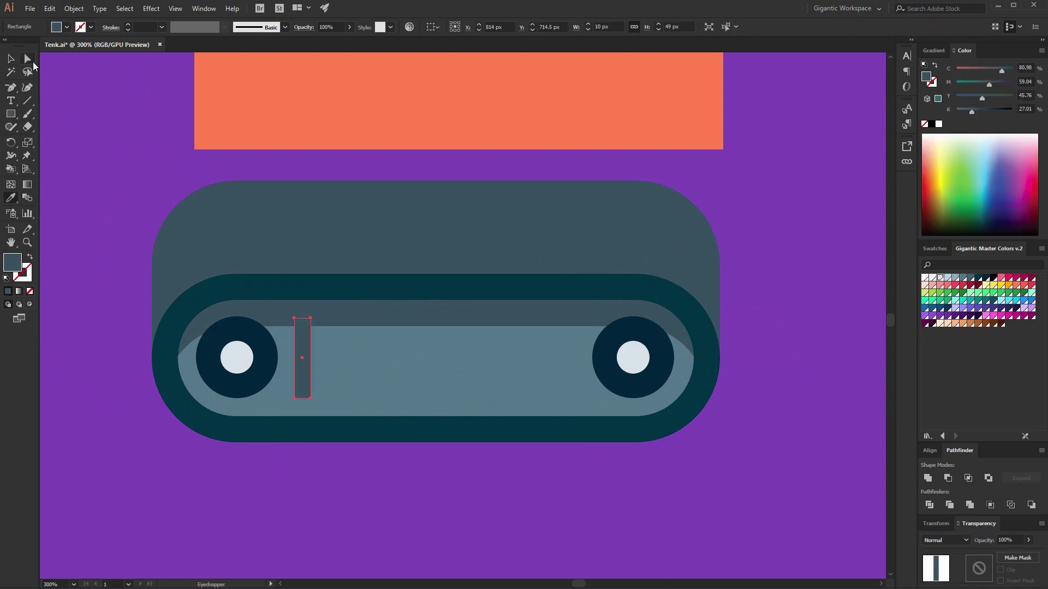
Duplicate the vertical bar 18 px to the right and repeat the copy to make a row of ten bars between the wheels
{"action": "left_click", "coordinate": [11, 60]}
{"action": "left_click_drag", "start_coordinate": [305, 341], "coordinate": [334, 340]}
{"action": "key", "text": "ctrl+d"}
{"action": "key", "text": "ctrl+d"}
{"action": "key", "text": "ctrl+d"}
{"action": "key", "text": "ctrl+d"}
{"action": "key", "text": "ctrl+d"}
{"action": "key", "text": "ctrl+d"}
{"action": "key", "text": "ctrl+d"}
{"action": "key", "text": "ctrl+d"}
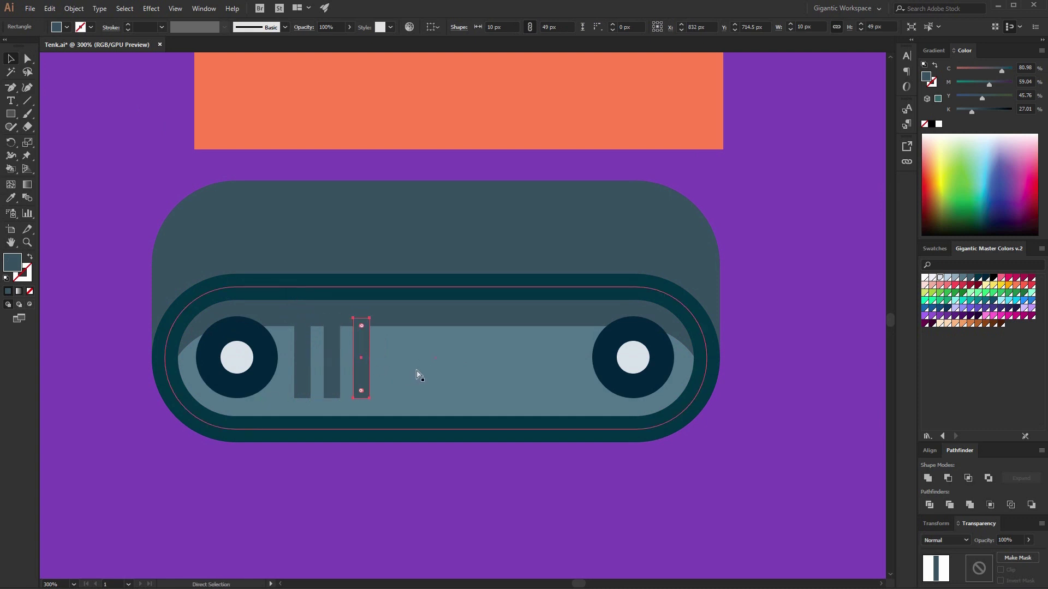
{"action": "key", "text": "v"}
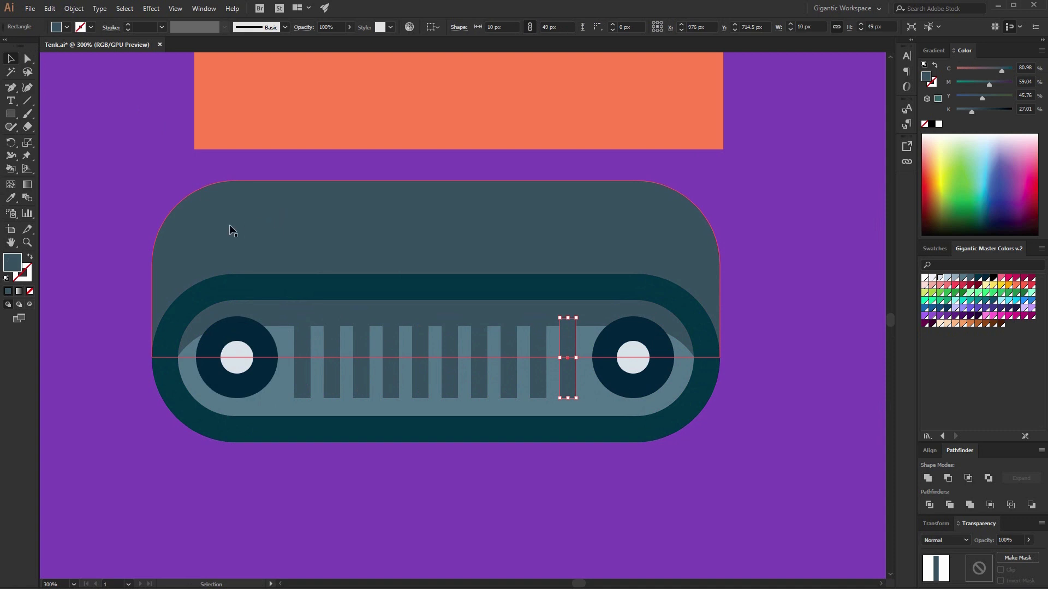
Draw an 8 × 41 px slot at the left of the track's upper section in dark teal (R=0 G=51 B=67) with fully rounded ends
{"action": "key", "text": "m"}
{"action": "left_click_drag", "start_coordinate": [216, 195], "coordinate": [229, 262]}
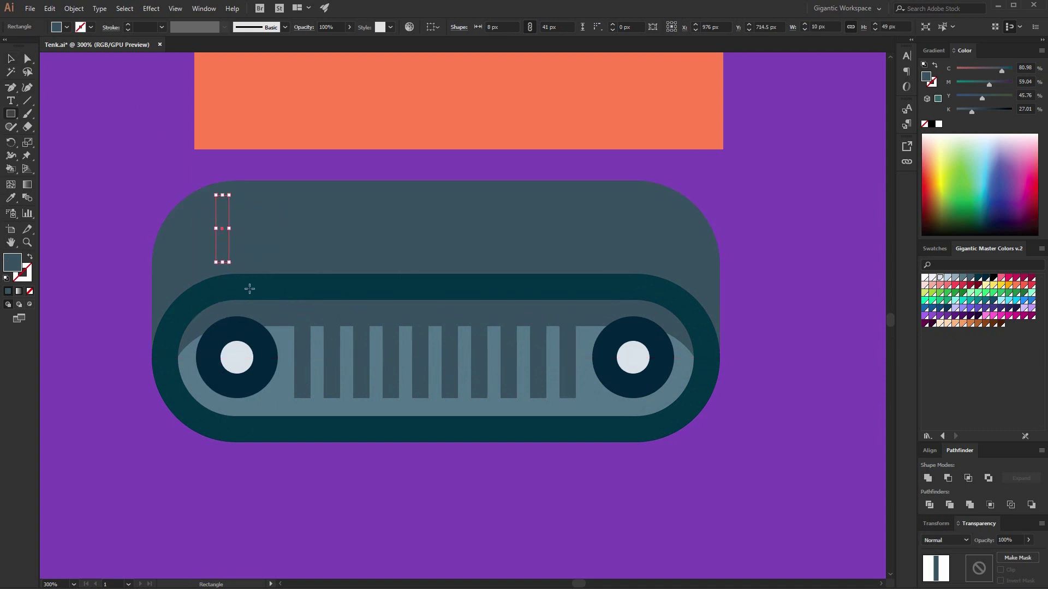
{"action": "key", "text": "i"}
{"action": "left_click", "coordinate": [264, 282]}
{"action": "key", "text": "a"}
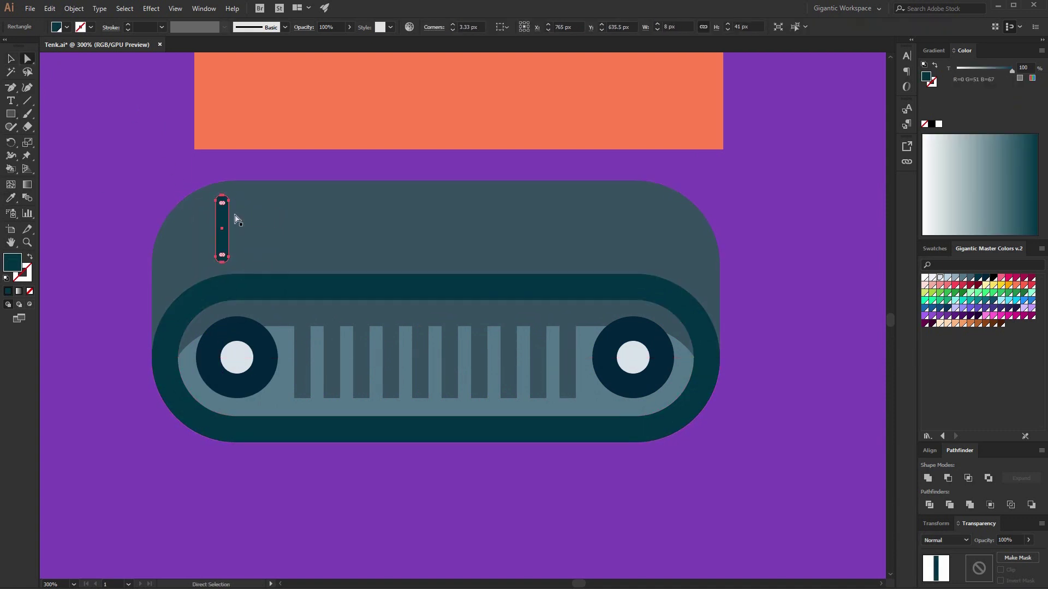
{"action": "left_click_drag", "start_coordinate": [222, 204], "coordinate": [249, 223]}
Duplicate the teal slot 13 px to the right and repeat the copy to make a row of 21 slots across the track's upper section
{"action": "key", "text": "v"}
{"action": "key", "text": "ctrl+shift+a"}
{"action": "key", "text": "ctrl+d"}
{"action": "key", "text": "ctrl+d"}
{"action": "key", "text": "ctrl+d"}
{"action": "key", "text": "ctrl+d"}
{"action": "key", "text": "ctrl+d"}
{"action": "key", "text": "ctrl+d"}
{"action": "key", "text": "ctrl+d"}
{"action": "key", "text": "ctrl+d"}
{"action": "key", "text": "ctrl+d"}
{"action": "key", "text": "ctrl+d"}
{"action": "key", "text": "ctrl+d"}
{"action": "key", "text": "ctrl+d"}
{"action": "key", "text": "ctrl+d"}
{"action": "key", "text": "ctrl+d"}
{"action": "key", "text": "ctrl+d"}
{"action": "key", "text": "ctrl+d"}
{"action": "key", "text": "ctrl+d"}
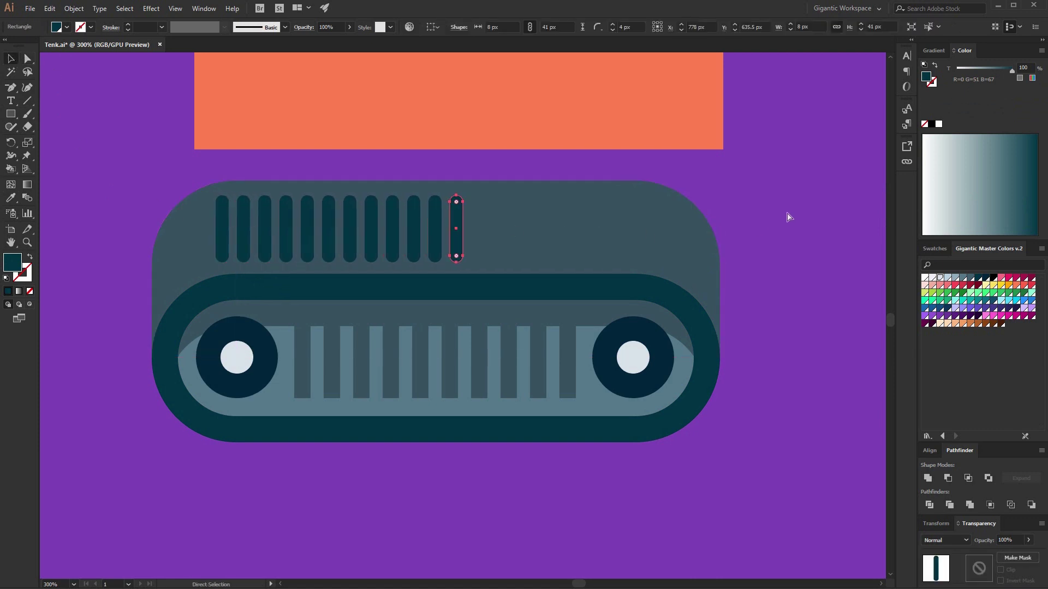
{"action": "key", "text": "a"}
{"action": "key", "text": "ctrl+d"}
{"action": "key", "text": "ctrl+d"}
Group the row of teal slots and group it with all the other track parts
{"action": "left_click_drag", "start_coordinate": [787, 217], "coordinate": [217, 226]}
{"action": "left_click", "coordinate": [695, 220], "text": "shift"}
{"action": "key", "text": "ctrl+g"}
{"action": "left_click_drag", "start_coordinate": [766, 178], "coordinate": [139, 444]}
{"action": "key", "text": "ctrl+g"}
{"action": "key", "text": "ctrl+minus"}
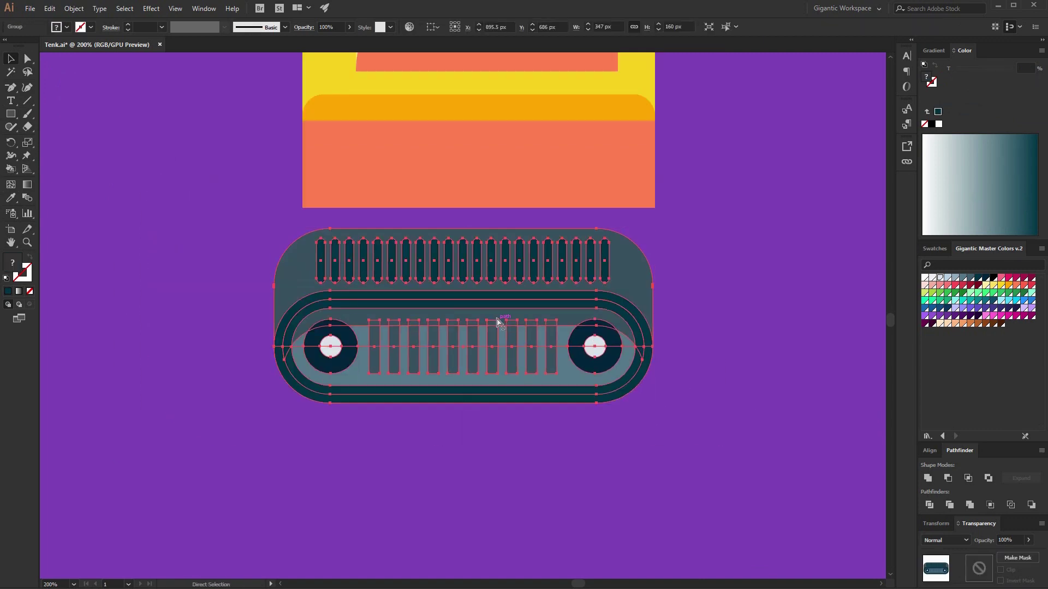
Enlarge the track group to about 399 × 184 px and move it up over the lower edge of the vehicle body
{"action": "left_click_drag", "start_coordinate": [656, 230], "coordinate": [687, 217]}
{"action": "left_click_drag", "start_coordinate": [631, 280], "coordinate": [652, 200]}
{"action": "left_click", "coordinate": [793, 319]}
Duplicate the track group straight up over the body and send the copy to the back
{"action": "scroll", "coordinate": [765, 420], "scroll_direction": "up", "scroll_amount": 4}
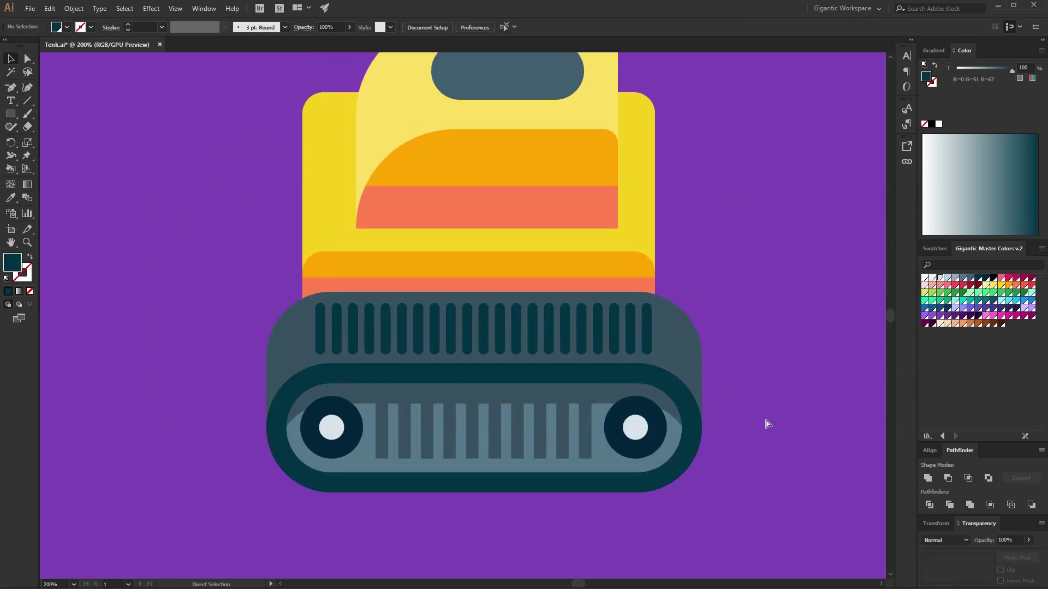
{"action": "key", "text": "ctrl+minus"}
{"action": "scroll", "coordinate": [731, 414], "scroll_direction": "up", "scroll_amount": 2}
{"action": "left_click", "coordinate": [574, 440]}
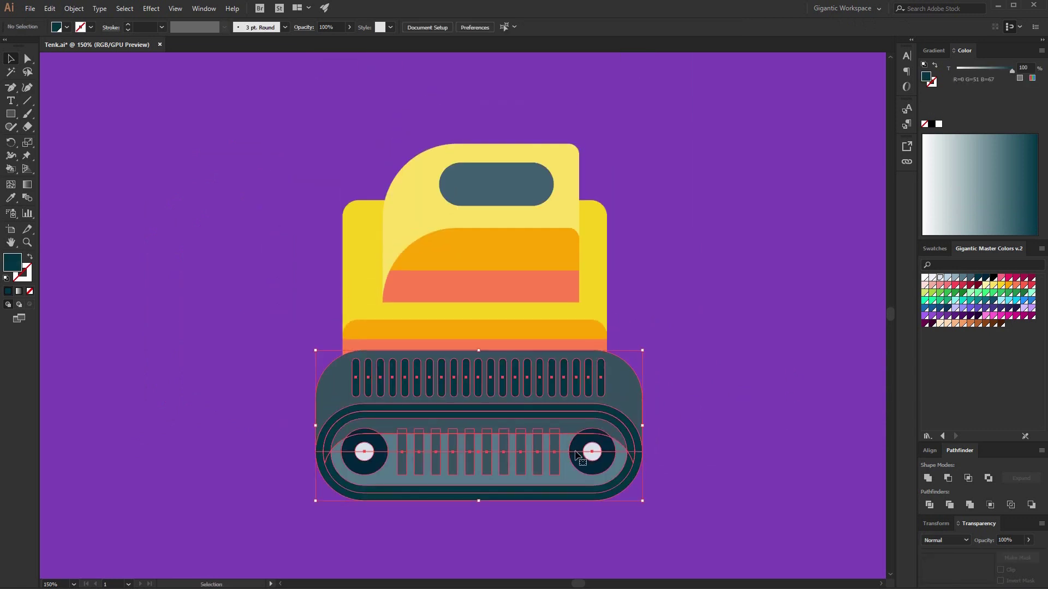
{"action": "key", "text": "a"}
{"action": "key", "text": "v"}
{"action": "left_click_drag", "start_coordinate": [556, 457], "coordinate": [577, 294]}
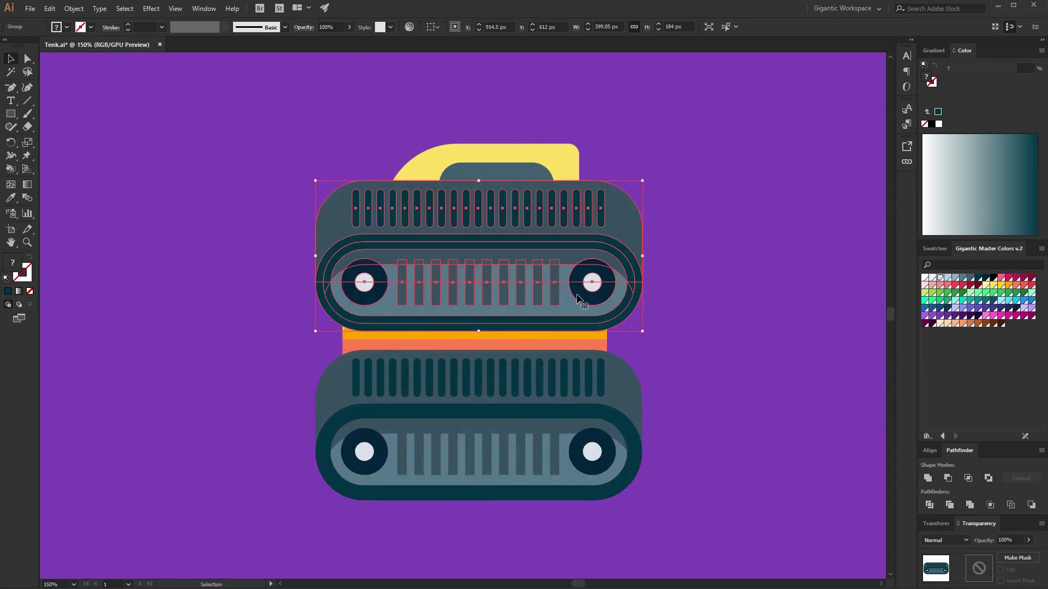
{"action": "key", "text": "ctrl"}
{"action": "key", "text": "ctrl+shift+["}
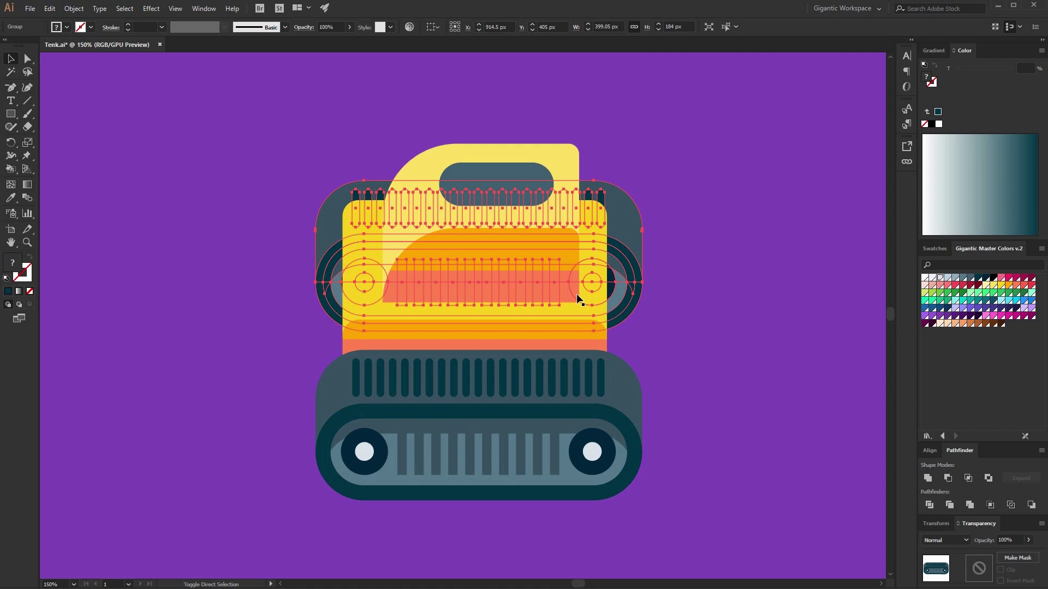
{"action": "left_click", "coordinate": [716, 322]}
Delete the row of teal slots from the rear track group
{"action": "double_click", "coordinate": [601, 195]}
{"action": "left_click", "coordinate": [601, 196]}
{"action": "key", "text": "Delete"}
{"action": "double_click", "coordinate": [672, 184]}
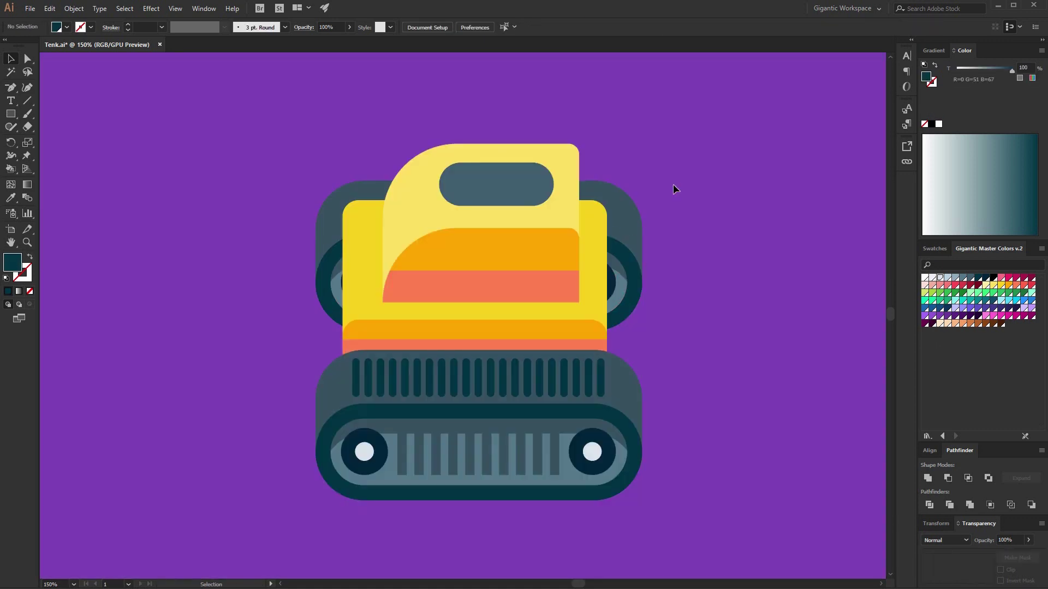
Recolour the rear track's inner pill to the darker grey-blue (R=65 G=94 B=111)
{"action": "double_click", "coordinate": [600, 286]}
{"action": "double_click", "coordinate": [593, 290]}
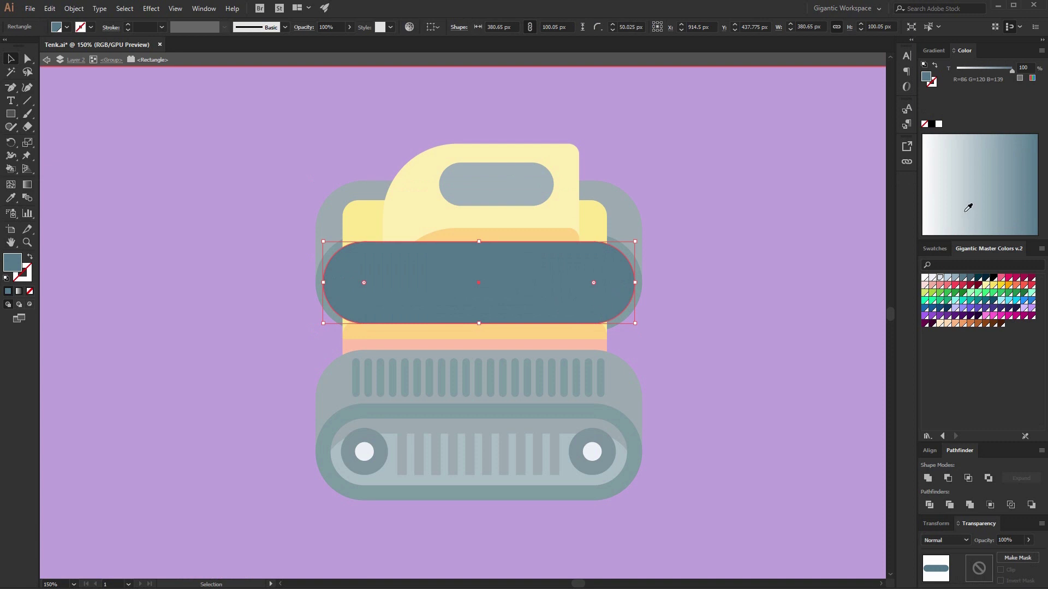
{"action": "left_click", "coordinate": [970, 278]}
{"action": "double_click", "coordinate": [729, 323]}
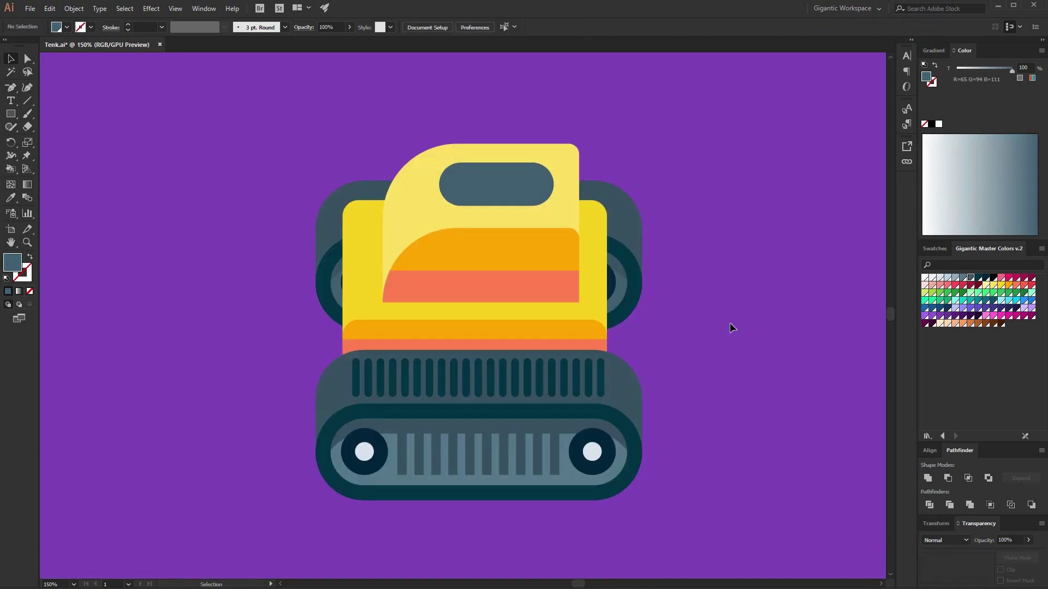
Draw an 82 × 103 px rectangle with 15 px rounded corners left of the vehicle, filled dark red (R=170 G=29 B=47)
{"action": "key", "text": "ctrl+minus"}
{"action": "key", "text": "ctrl+minus"}
{"action": "key", "text": "ctrl+minus"}
{"action": "key", "text": "ctrl+plus"}
{"action": "key", "text": "ctrl+plus"}
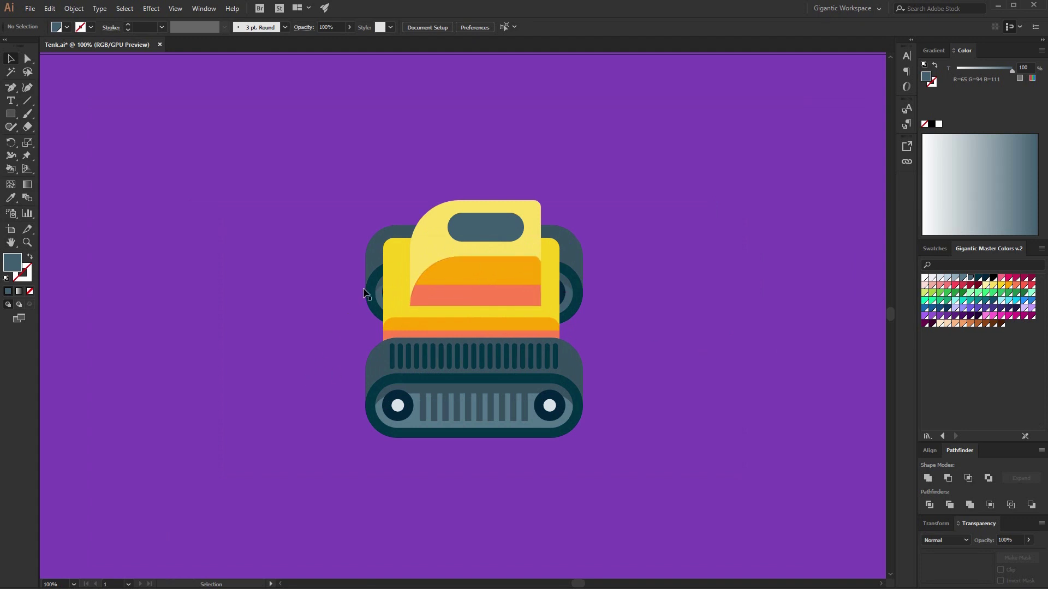
{"action": "key", "text": "m"}
{"action": "left_click_drag", "start_coordinate": [271, 200], "coordinate": [316, 256]}
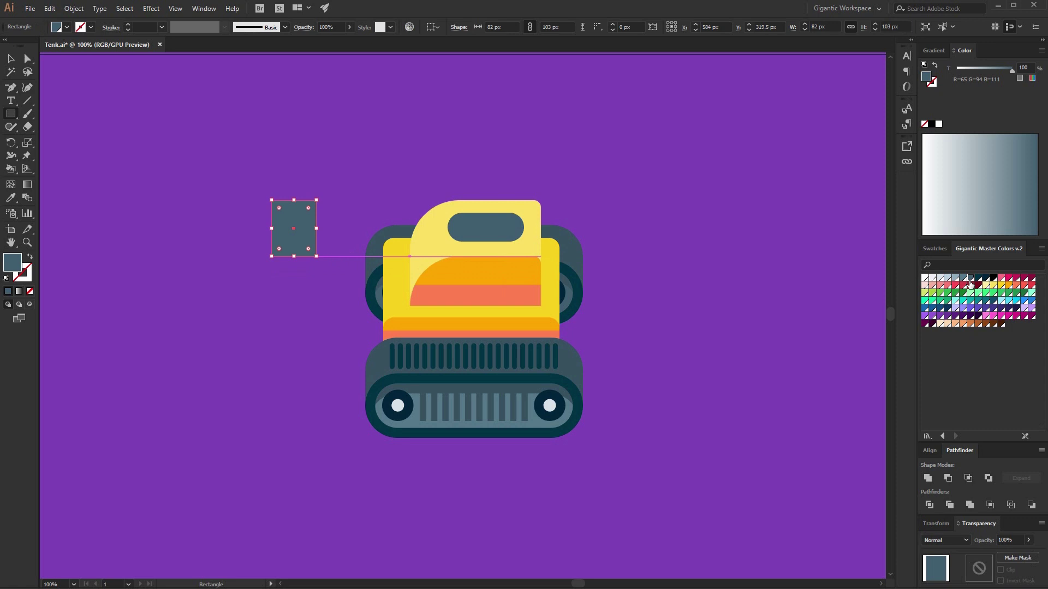
{"action": "left_click", "coordinate": [963, 284]}
{"action": "left_click", "coordinate": [970, 285]}
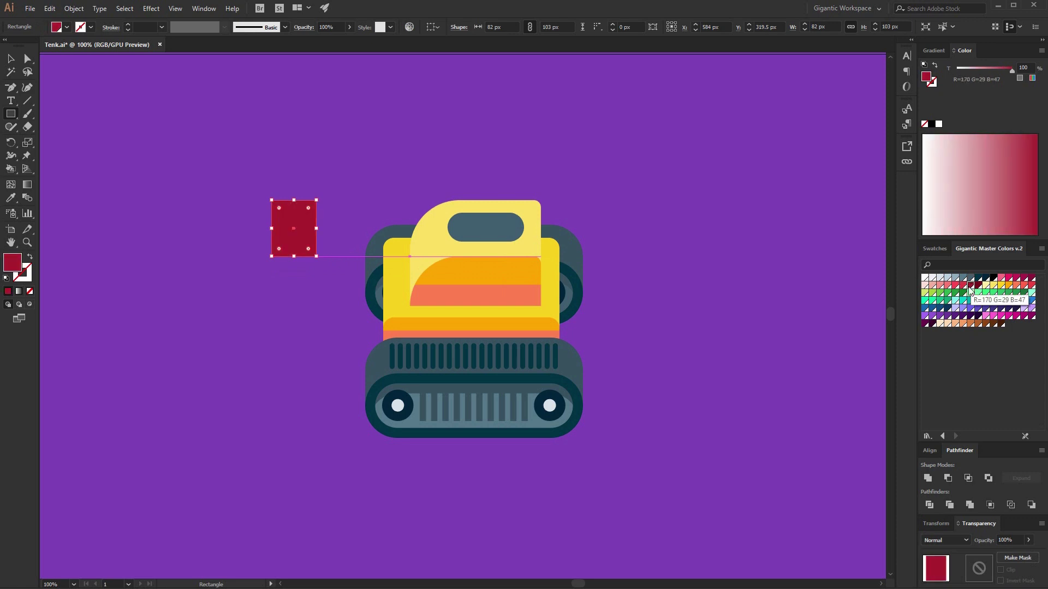
{"action": "key", "text": "a"}
{"action": "mouse_move", "coordinate": [274, 209]}
{"action": "left_mouse_down"}
{"action": "mouse_move", "coordinate": [290, 222]}
{"action": "mouse_move", "coordinate": [294, 206]}
{"action": "left_mouse_up"}
Duplicate the dark red rectangle 58 px upward behind the original, fill the copy lighter red (R=217 G=60 B=73) and select both
{"action": "left_click", "coordinate": [15, 59]}
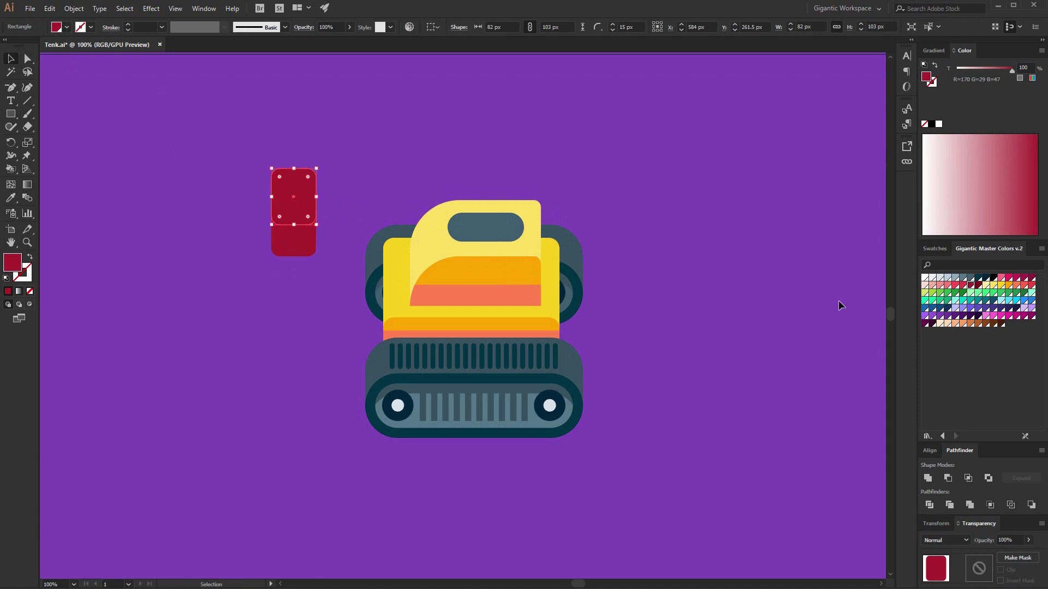
{"action": "left_click", "coordinate": [963, 285]}
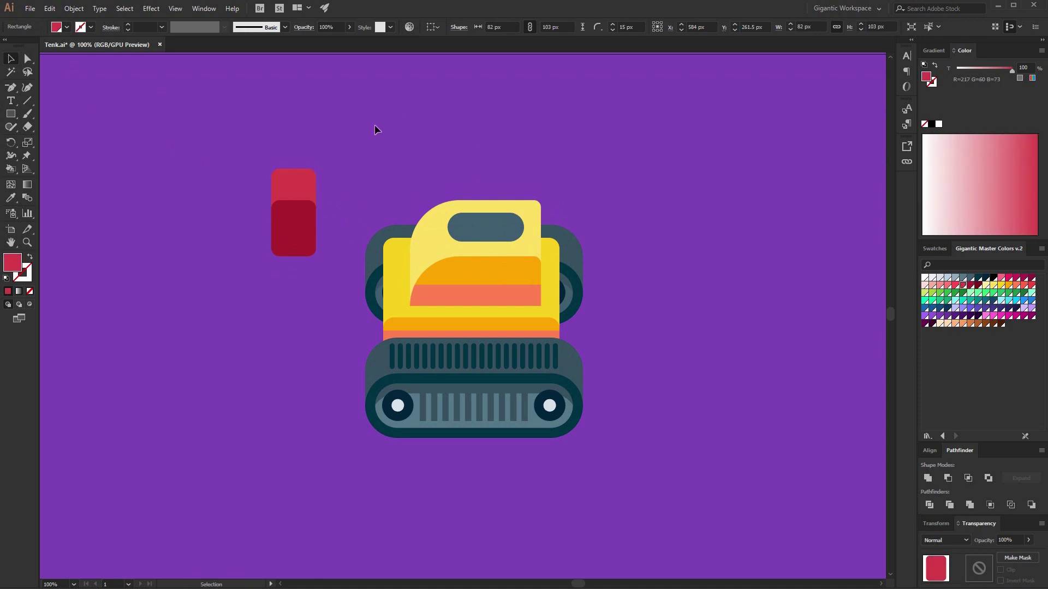
{"action": "left_click", "coordinate": [281, 235], "text": "shift"}
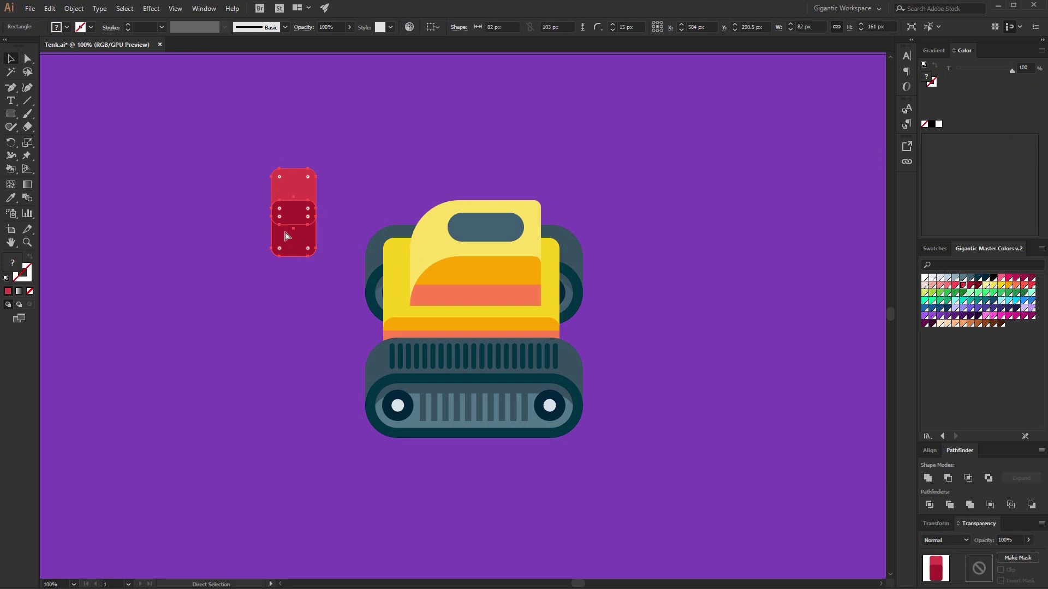
Duplicate the red block pair downward, scale the stack to about 60.5 × 197 px and place it against the vehicle's left side
{"action": "left_click_drag", "start_coordinate": [294, 186], "coordinate": [325, 245]}
{"action": "left_click_drag", "start_coordinate": [265, 280], "coordinate": [266, 281]}
{"action": "left_click_drag", "start_coordinate": [316, 168], "coordinate": [308, 208]}
{"action": "left_click_drag", "start_coordinate": [283, 243], "coordinate": [366, 307]}
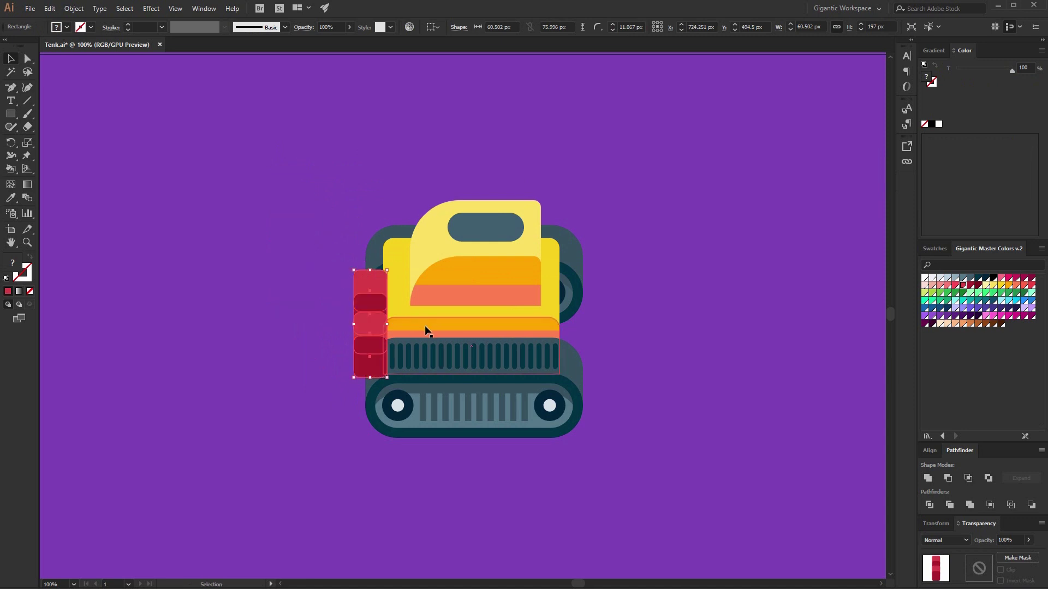
{"action": "left_click", "coordinate": [689, 321]}
{"action": "key", "text": "ctrl+equal"}
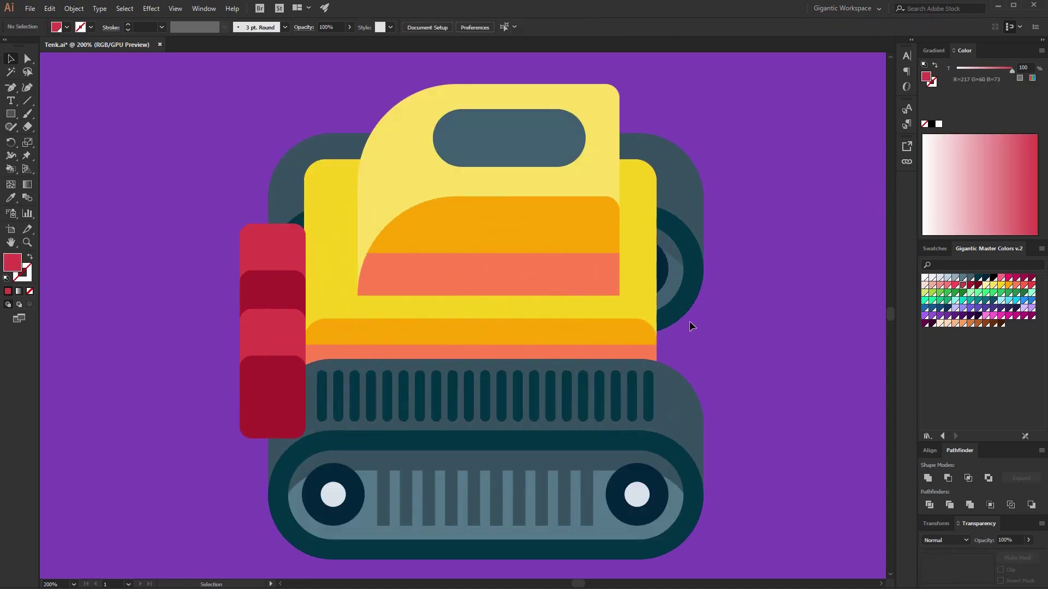
Bring the front track in front of the red block stack
{"action": "left_click", "coordinate": [494, 390]}
{"action": "left_click", "coordinate": [729, 379]}
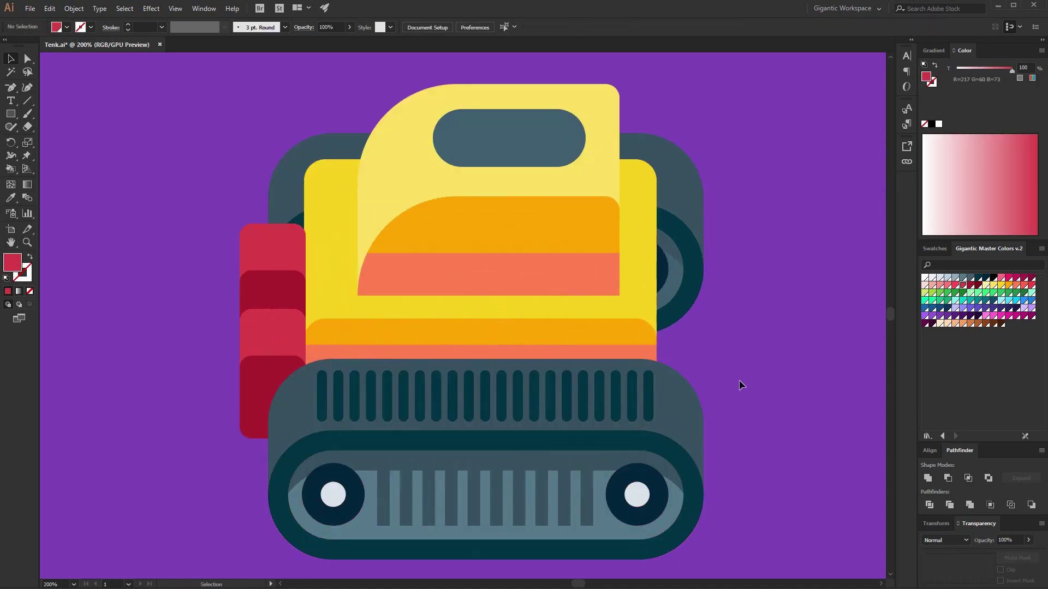
{"action": "left_click", "coordinate": [259, 324]}
{"action": "left_click", "coordinate": [713, 337]}
Draw a 70 px circle filled light red (R=217 G=60 B=73) on the lower part of the cab
{"action": "key", "text": "h"}
{"action": "left_click_drag", "start_coordinate": [715, 336], "coordinate": [625, 324]}
{"action": "key", "text": "l"}
{"action": "mouse_move", "coordinate": [325, 189]}
{"action": "left_mouse_down"}
{"action": "mouse_move", "coordinate": [416, 257]}
{"action": "mouse_move", "coordinate": [421, 239]}
{"action": "mouse_move", "coordinate": [401, 265]}
{"action": "mouse_move", "coordinate": [366, 257]}
{"action": "left_mouse_up"}
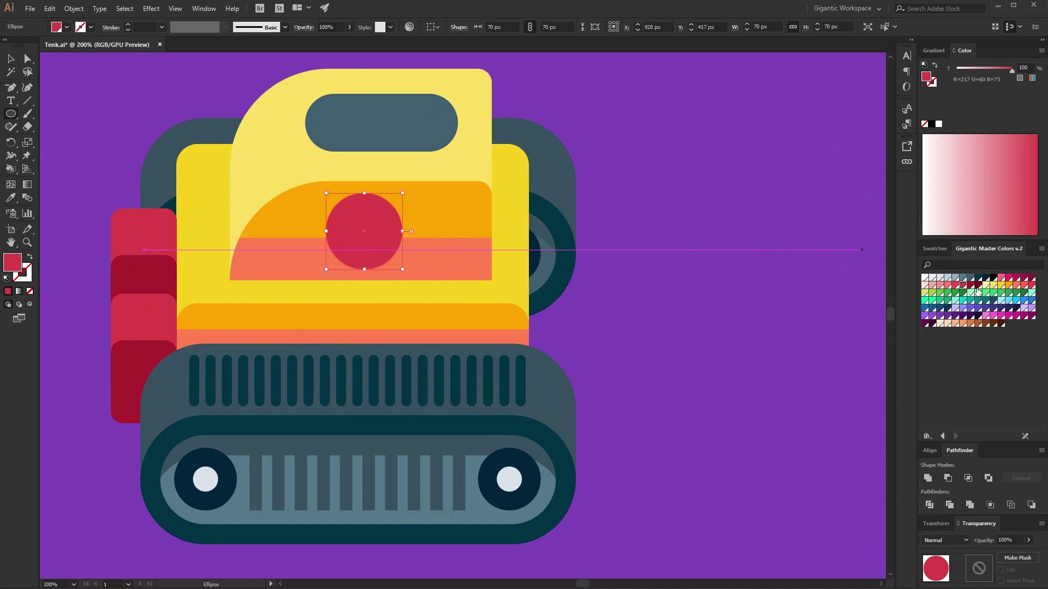
Add smaller concentric copies inside the red circle, a dark teal one and a white centre one
{"action": "key", "text": "a"}
{"action": "left_click_drag", "start_coordinate": [403, 195], "coordinate": [376, 221], "text": "alt+shift"}
{"action": "left_click", "coordinate": [978, 278]}
{"action": "key", "text": "ctrl+c"}
{"action": "key", "text": "ctrl+f"}
{"action": "left_click", "coordinate": [924, 277]}
Group the three concentric circles with the cab shapes
{"action": "key", "text": "ctrl+shift+a"}
{"action": "key", "text": "ctrl+a"}
{"action": "left_click", "coordinate": [525, 203], "text": "shift"}
{"action": "left_click", "coordinate": [565, 250], "text": "shift"}
{"action": "left_click", "coordinate": [654, 269]}
Draw a 72 × 99 px rectangle over the cab's right edge and fill it with the red of the outer circle
{"action": "key", "text": "j"}
{"action": "key", "text": "space"}
{"action": "left_click_drag", "start_coordinate": [685, 219], "coordinate": [572, 255]}
{"action": "key", "text": "m"}
{"action": "left_click_drag", "start_coordinate": [355, 178], "coordinate": [433, 287]}
{"action": "key", "text": "i"}
{"action": "left_click", "coordinate": [249, 241]}
Round only the two right corners of the red rectangle to about 17 px
{"action": "left_click", "coordinate": [27, 58]}
{"action": "left_click", "coordinate": [432, 287]}
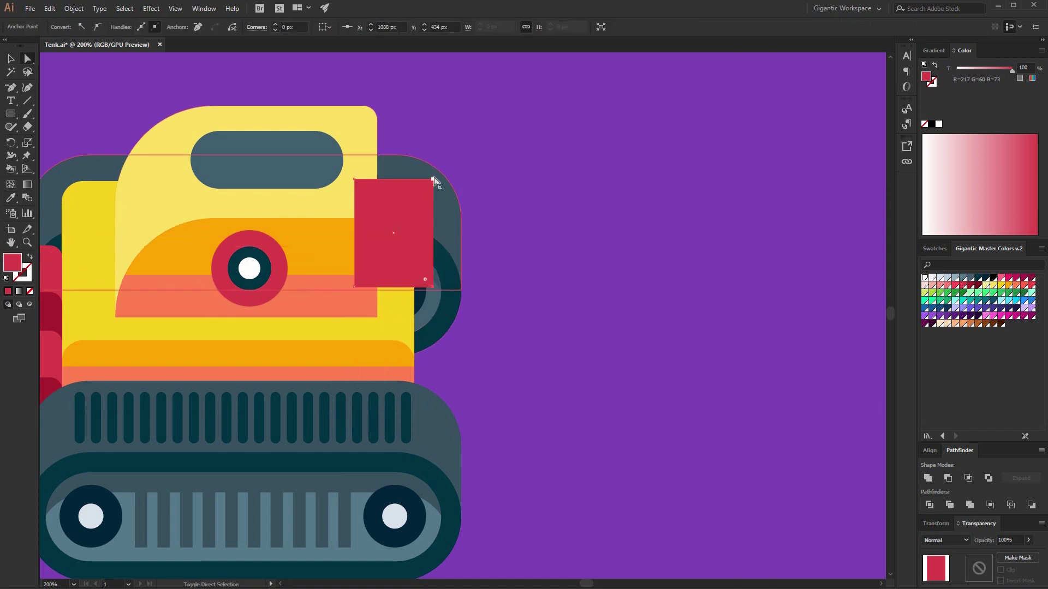
{"action": "left_click", "coordinate": [434, 180]}
{"action": "left_click_drag", "start_coordinate": [426, 186], "coordinate": [417, 203]}
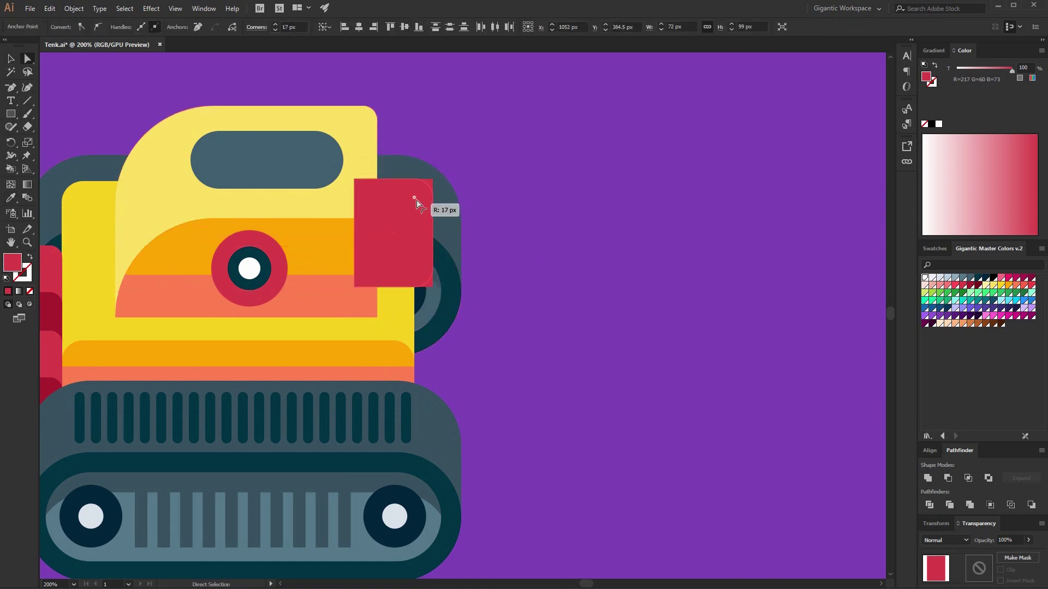
{"action": "left_click", "coordinate": [11, 58]}
{"action": "left_click", "coordinate": [480, 259]}
Use an upward copy of the red block with Minus Front to cut a lower shading piece, filled dark red (R=170 G=29 B=47)
{"action": "left_click", "coordinate": [385, 223]}
{"action": "left_click_drag", "start_coordinate": [401, 260], "coordinate": [402, 217]}
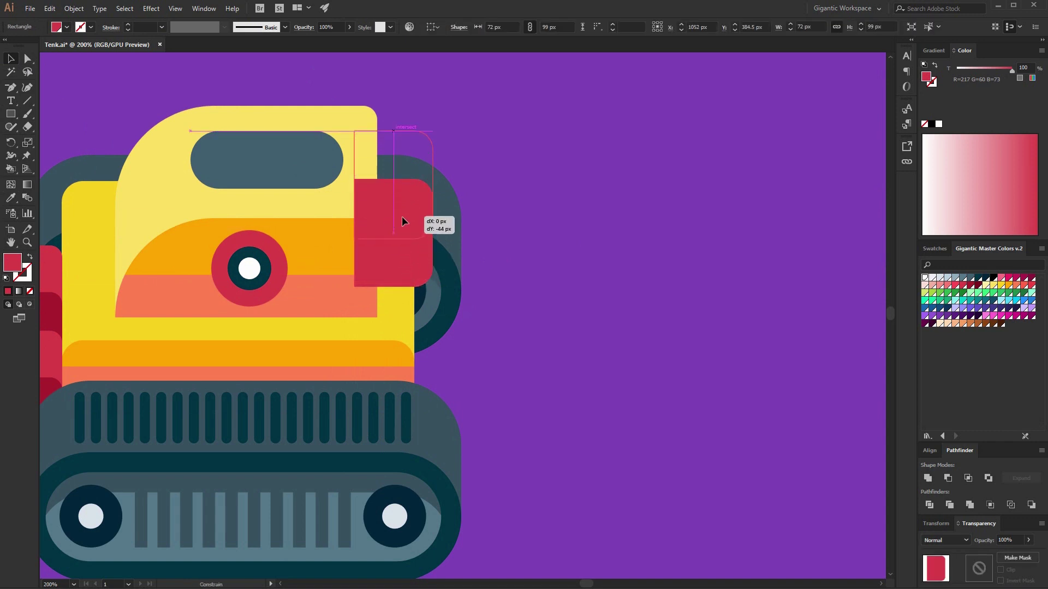
{"action": "left_click", "coordinate": [1016, 281]}
{"action": "left_click", "coordinate": [963, 286]}
{"action": "left_click", "coordinate": [402, 229]}
{"action": "left_click", "coordinate": [402, 267], "text": "shift"}
{"action": "left_click", "coordinate": [948, 478]}
{"action": "left_click", "coordinate": [970, 285]}
Group the light and dark pieces of the red block and bring the cab group in front of them
{"action": "left_click_drag", "start_coordinate": [515, 220], "coordinate": [417, 275]}
{"action": "left_click", "coordinate": [457, 248], "text": "shift"}
{"action": "left_click", "coordinate": [489, 277]}
{"action": "left_click", "coordinate": [310, 157]}
{"action": "key", "text": "ctrl+shift+["}
{"action": "key", "text": "ctrl+shift+]"}
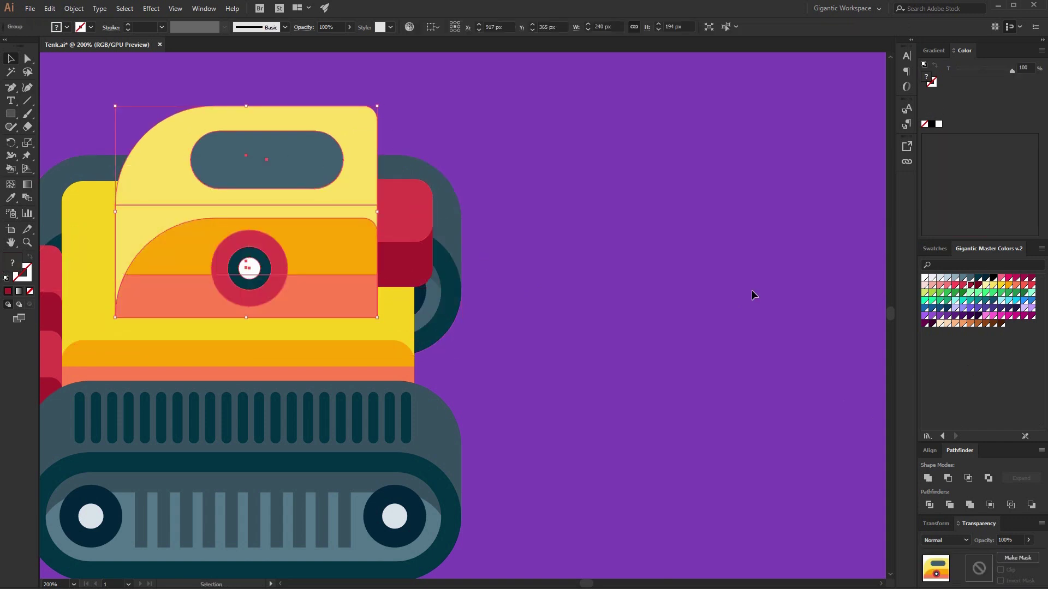
{"action": "left_click", "coordinate": [751, 290]}
Draw a 242 × 58 px barrel extending right from the red block, fill it yellow (R=249 G=209 B=31) and place it behind the block
{"action": "left_click_drag", "start_coordinate": [418, 201], "coordinate": [680, 263]}
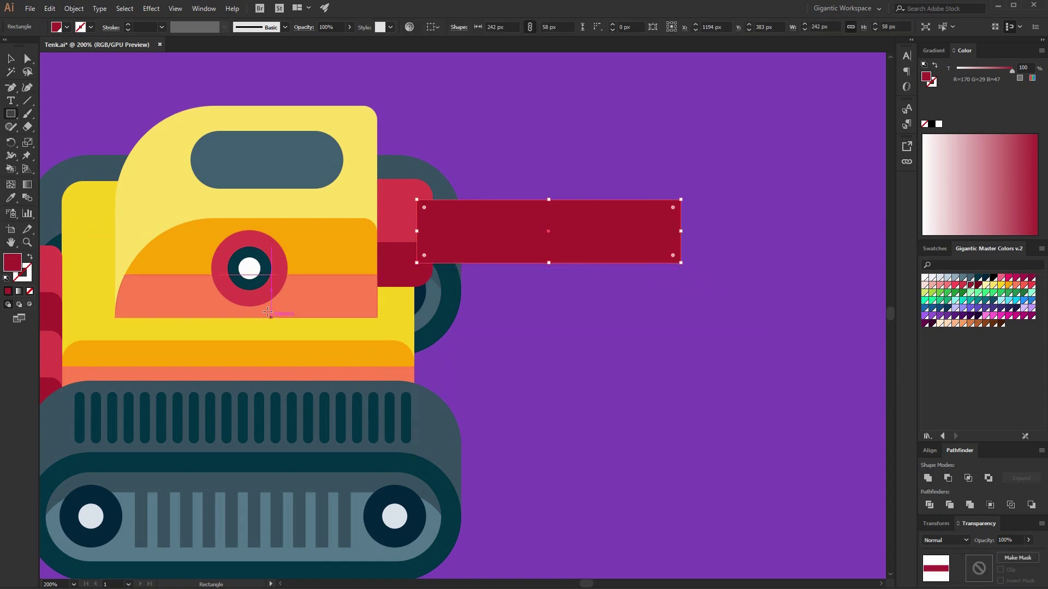
{"action": "key", "text": "i"}
{"action": "left_click", "coordinate": [408, 306]}
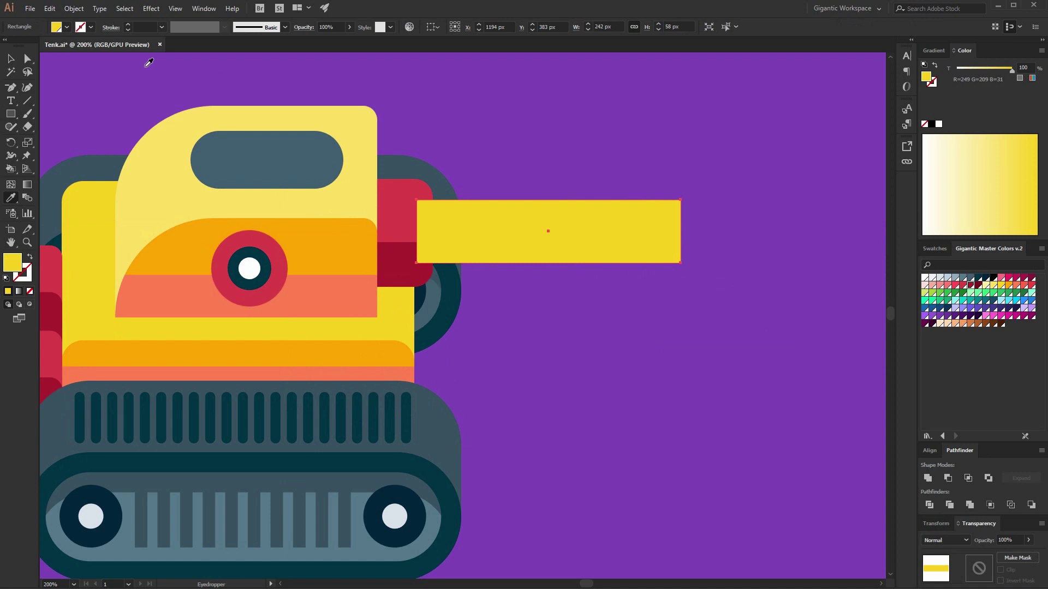
{"action": "left_click", "coordinate": [9, 61]}
{"action": "left_click", "coordinate": [390, 234]}
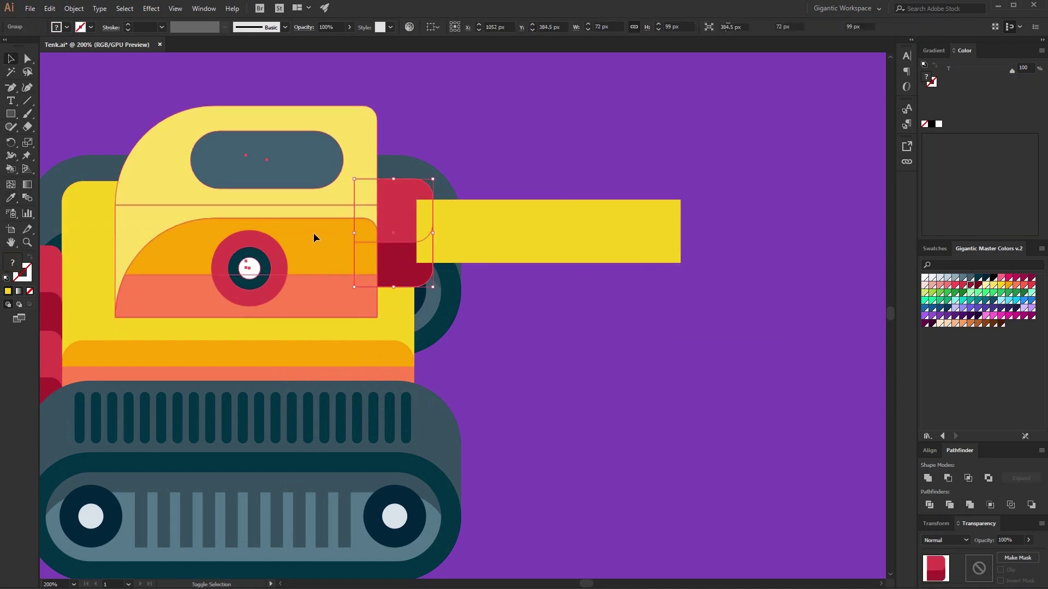
Copy the barrel in place, narrow the copy to 37 px at its right end and fill it light red (R=217 G=60 B=73)
{"action": "left_click", "coordinate": [612, 257]}
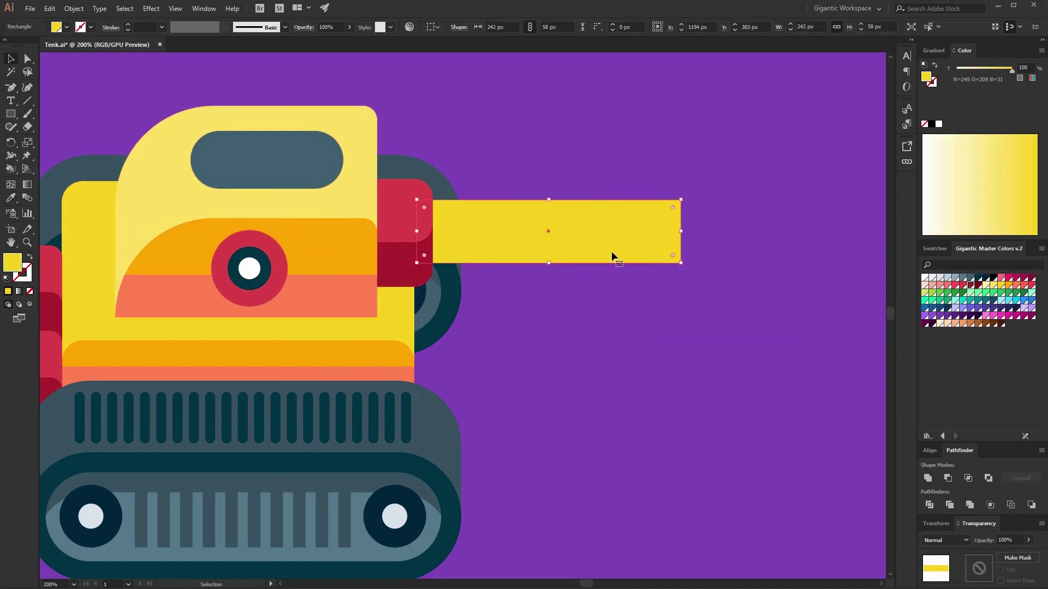
{"action": "left_click_drag", "start_coordinate": [416, 229], "coordinate": [640, 229]}
{"action": "key", "text": "i"}
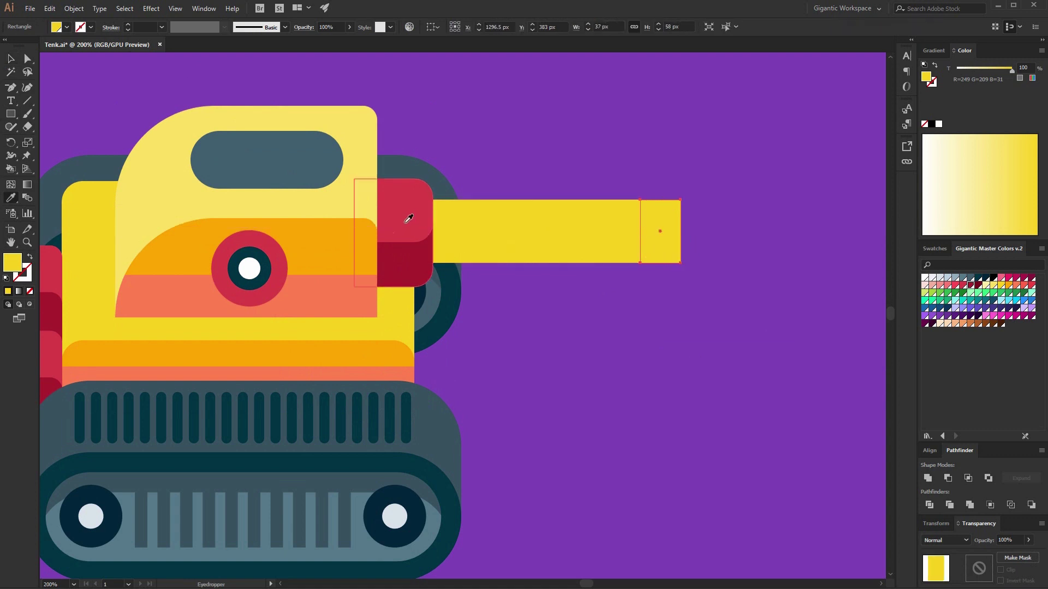
{"action": "left_click", "coordinate": [407, 217]}
{"action": "left_click", "coordinate": [11, 59]}
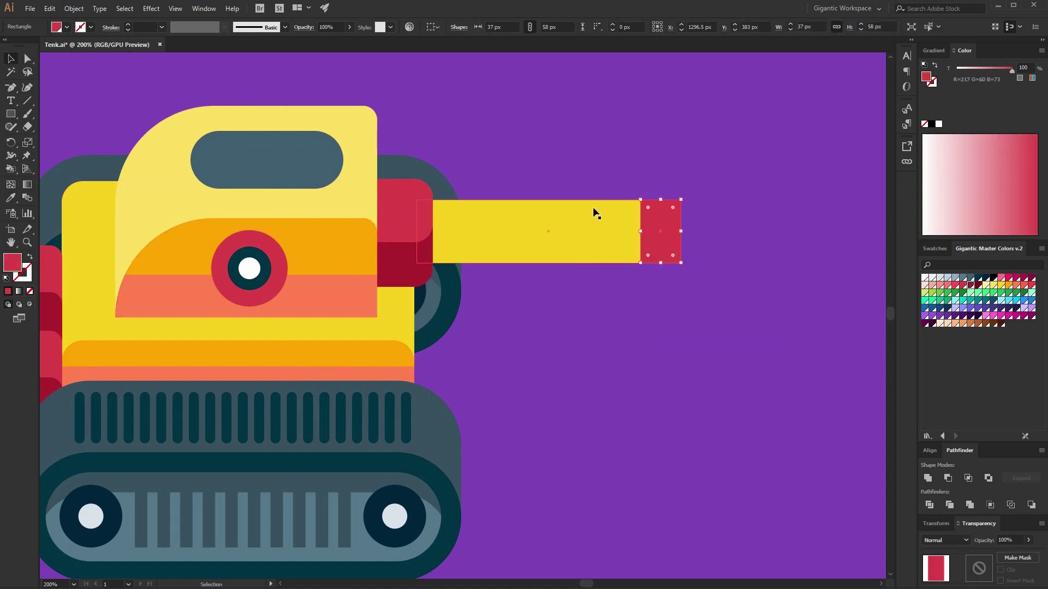
Copy the barrel and its red tip in place and reduce the copies to a 29 px high lower half
{"action": "left_click", "coordinate": [612, 234]}
{"action": "left_click", "coordinate": [655, 241], "text": "shift"}
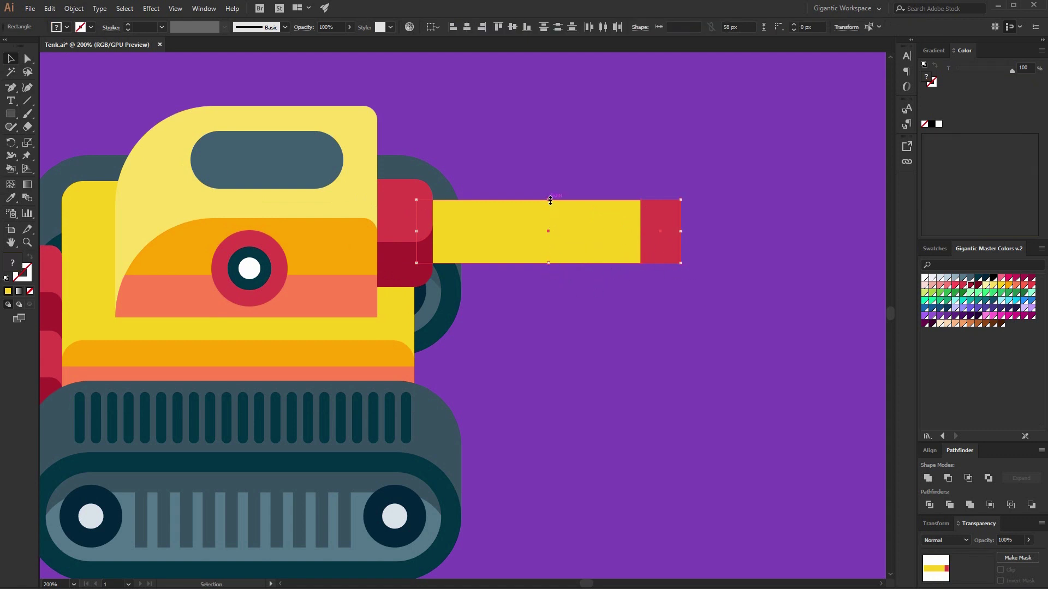
{"action": "left_click_drag", "start_coordinate": [547, 200], "coordinate": [546, 232]}
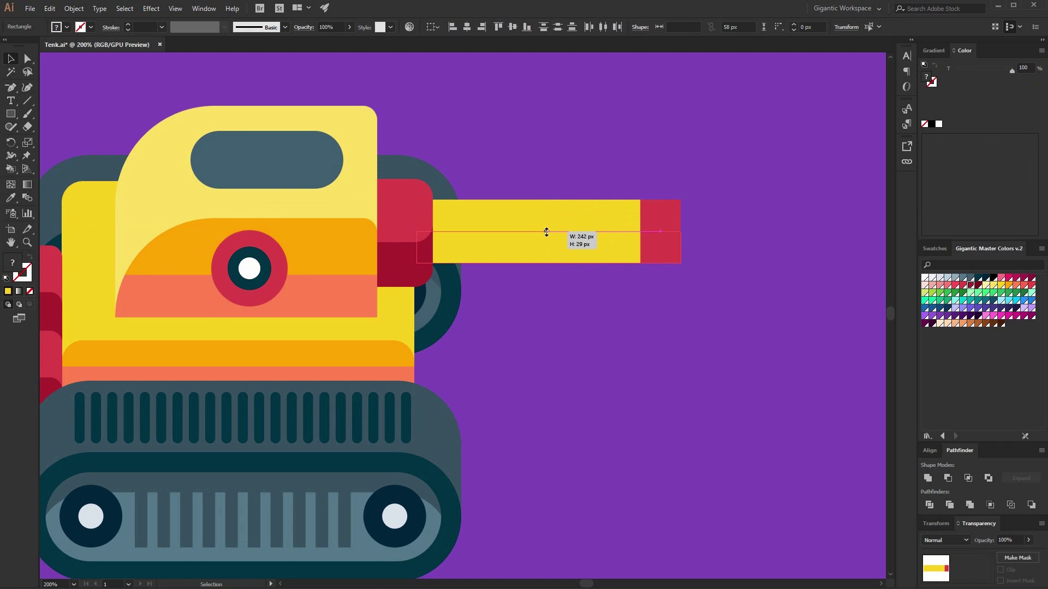
Recolour the lower half of the barrel orange (R=255 G=164 B=2) and of its tip dark red (R=170 G=29 B=47)
{"action": "left_click", "coordinate": [560, 257]}
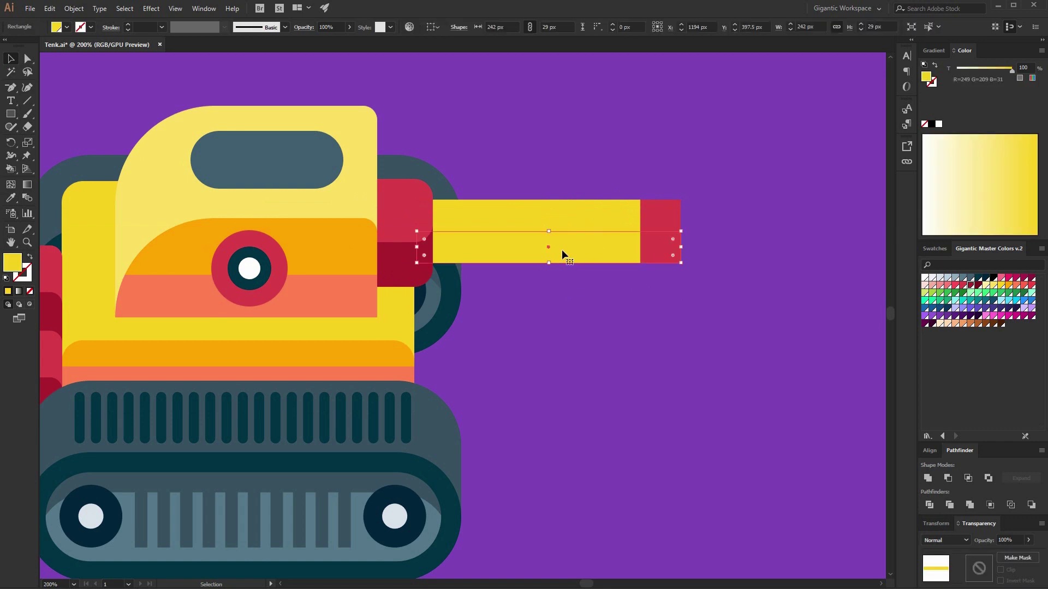
{"action": "key", "text": "i"}
{"action": "left_click", "coordinate": [401, 349]}
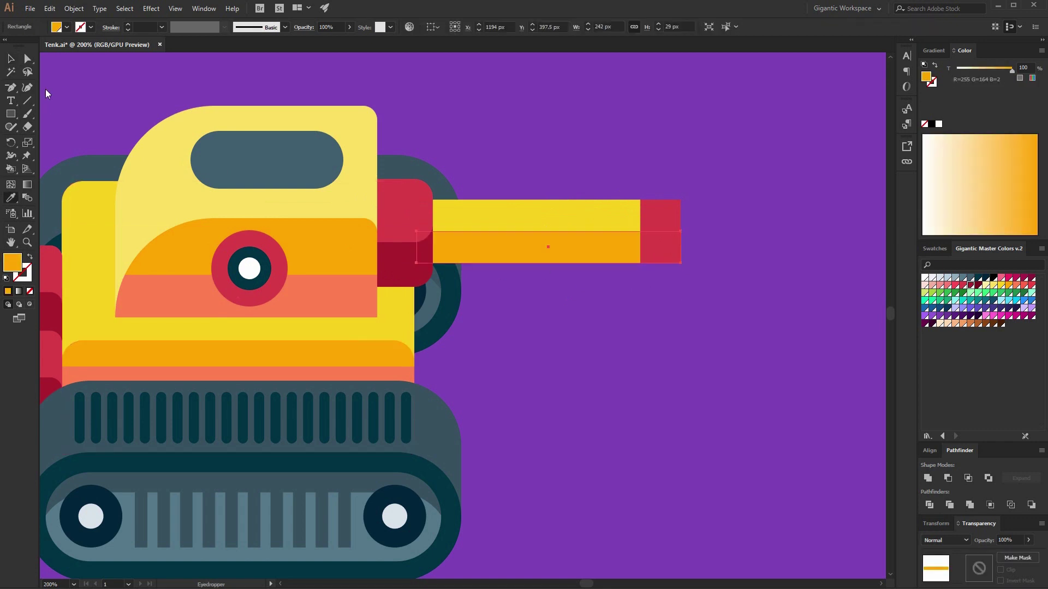
{"action": "key", "text": "v"}
{"action": "left_click", "coordinate": [663, 255]}
{"action": "key", "text": "i"}
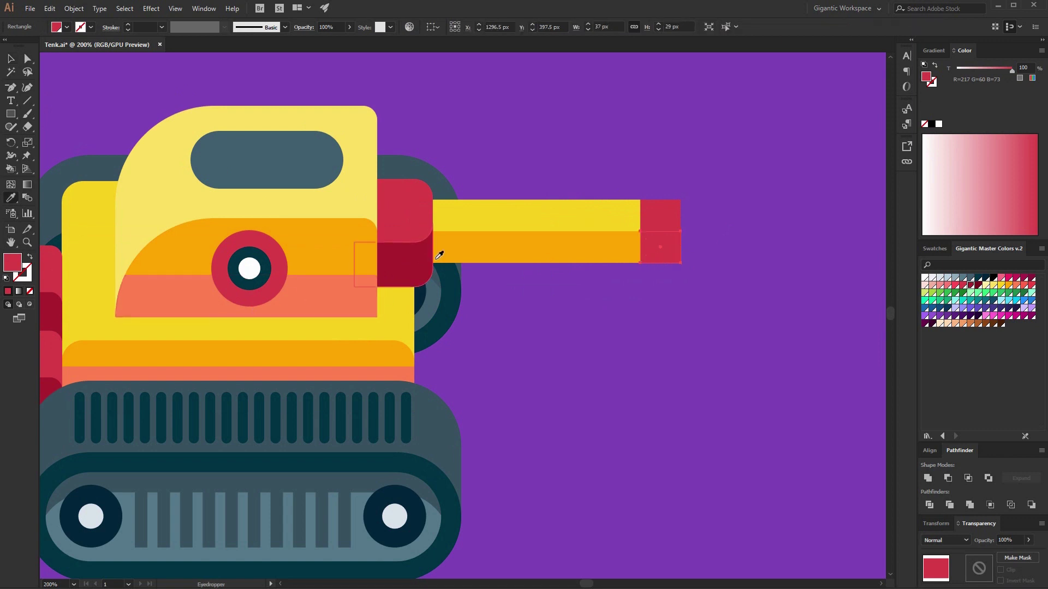
{"action": "left_click", "coordinate": [416, 274]}
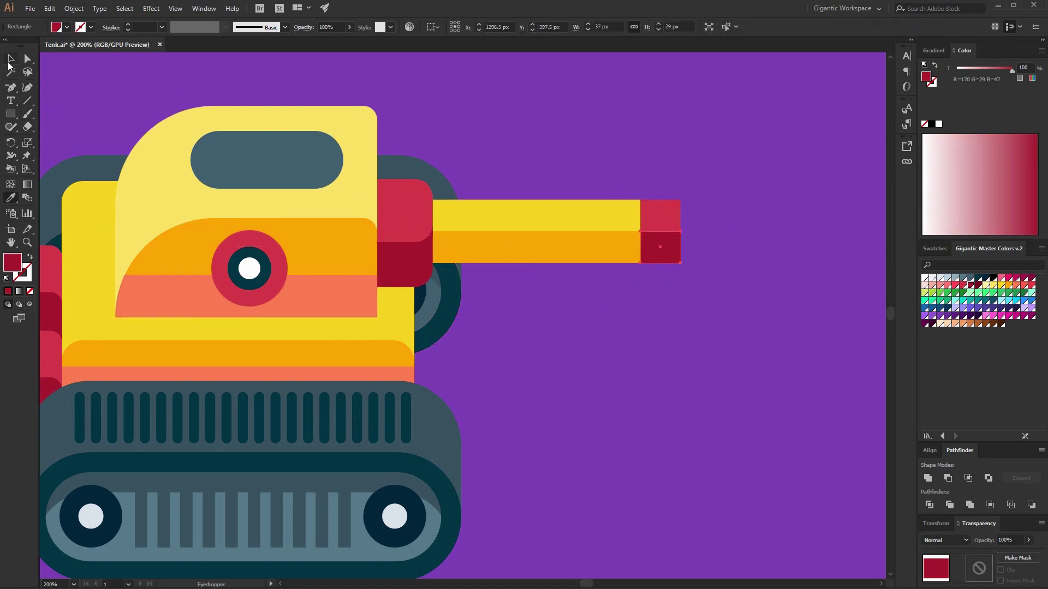
{"action": "left_click", "coordinate": [9, 63]}
{"action": "left_click", "coordinate": [635, 133]}
Draw a 129 × 12 px white highlight with fully rounded ends on the barrel's upper half
{"action": "key", "text": "m"}
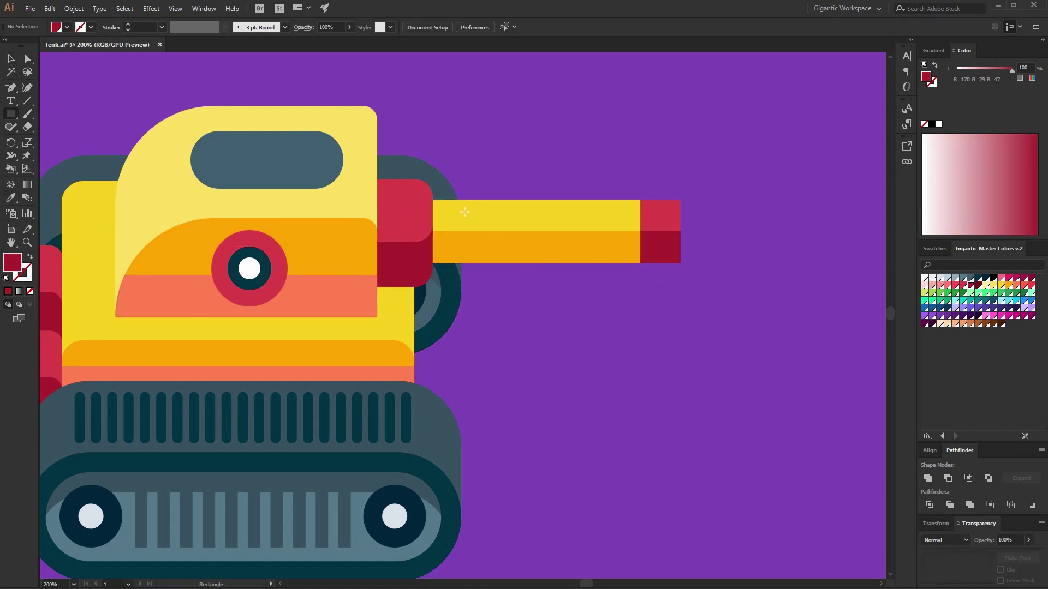
{"action": "mouse_move", "coordinate": [514, 209]}
{"action": "left_mouse_down"}
{"action": "mouse_move", "coordinate": [625, 218]}
{"action": "mouse_move", "coordinate": [606, 218]}
{"action": "left_mouse_up"}
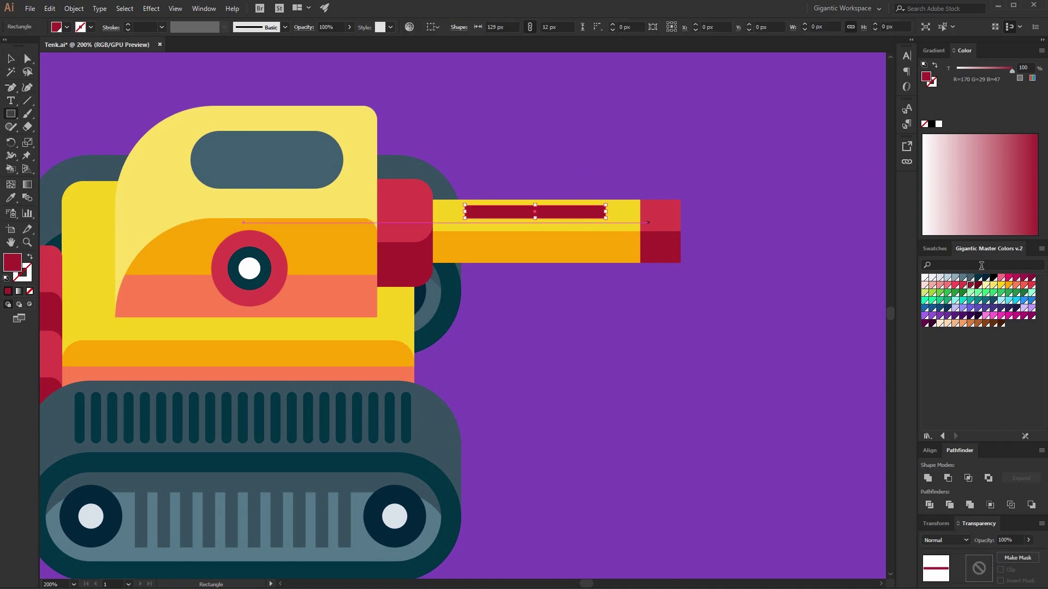
{"action": "left_click", "coordinate": [925, 278]}
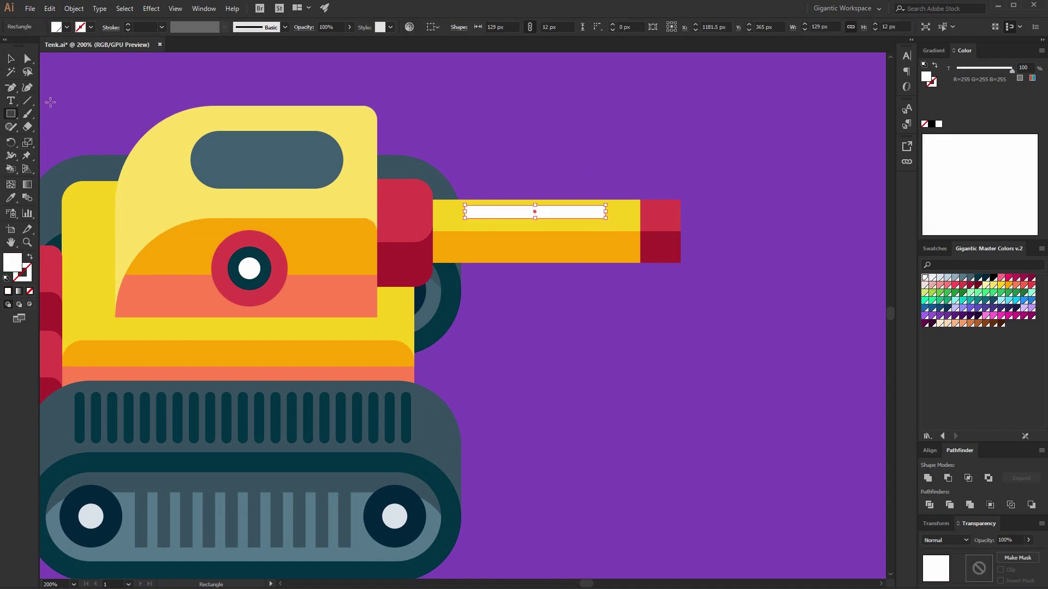
{"action": "left_click", "coordinate": [28, 59]}
{"action": "left_click_drag", "start_coordinate": [468, 211], "coordinate": [492, 215]}
{"action": "left_click", "coordinate": [11, 59]}
{"action": "left_click", "coordinate": [606, 72]}
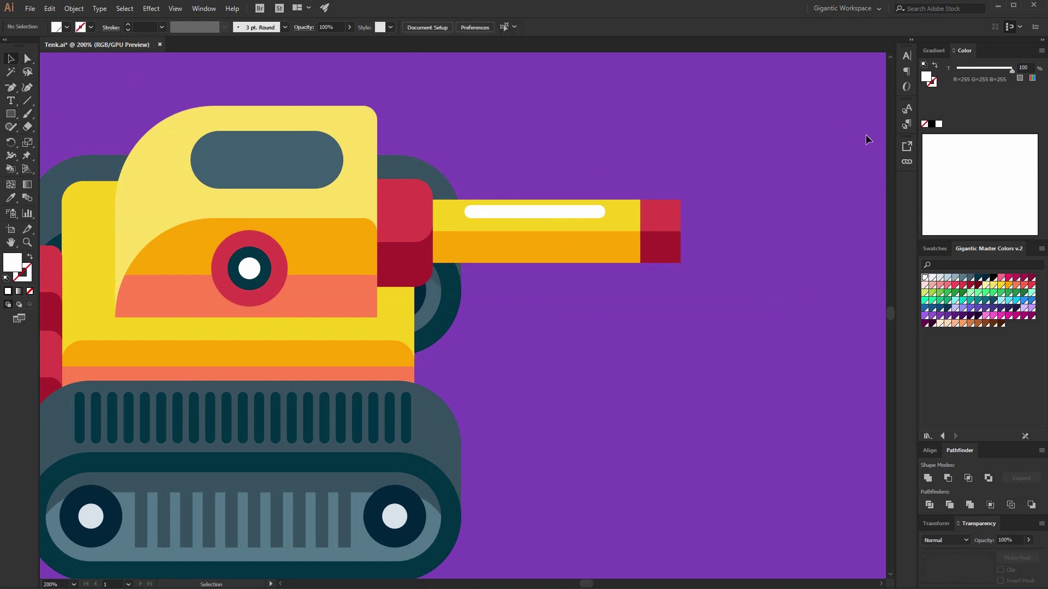
Draw a 145 × 92 px muzzle at the barrel's right end, filled yellow (R=249 G=209 B=31), with 10.75 px rounded corners
{"action": "left_click_drag", "start_coordinate": [839, 179], "coordinate": [680, 279]}
{"action": "key", "text": "i"}
{"action": "left_click", "coordinate": [604, 218]}
{"action": "key", "text": "Down"}
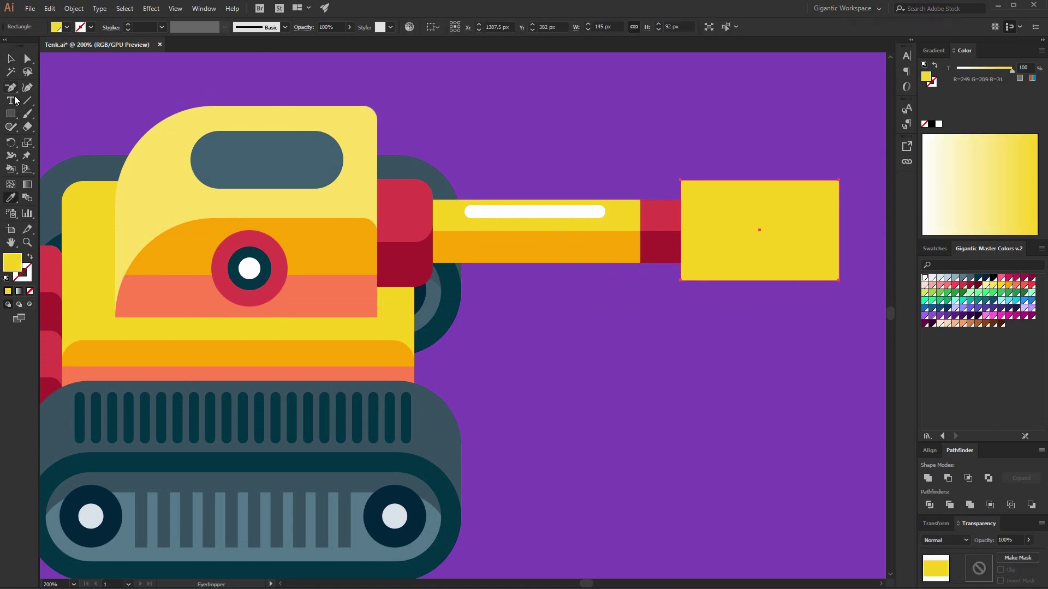
{"action": "left_click", "coordinate": [27, 59]}
{"action": "left_click_drag", "start_coordinate": [688, 188], "coordinate": [695, 189]}
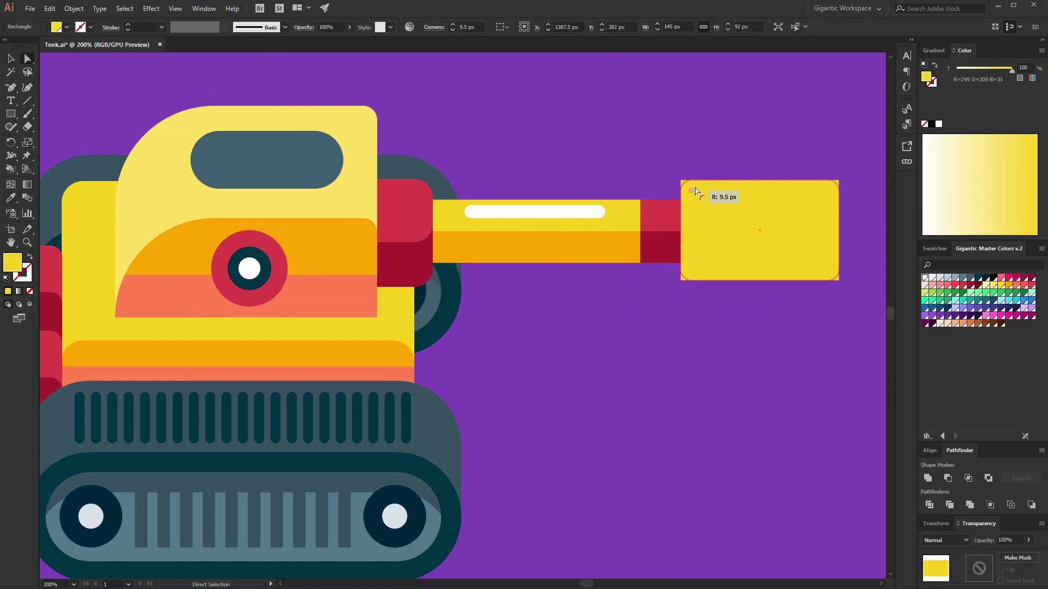
{"action": "left_click", "coordinate": [14, 61]}
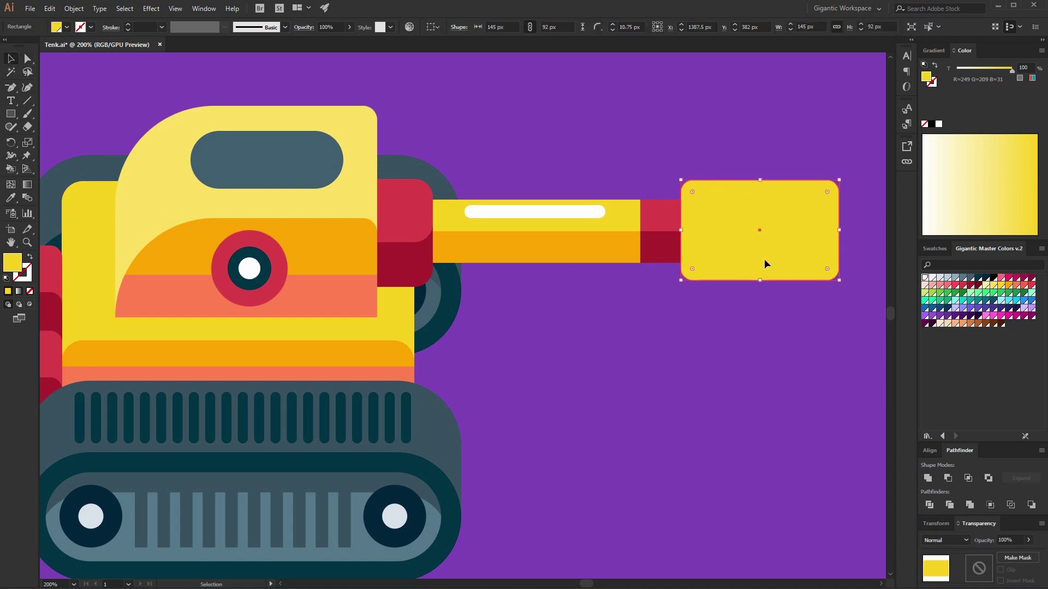
{"action": "key", "text": "m"}
{"action": "left_click_drag", "start_coordinate": [635, 116], "coordinate": [883, 231]}
{"action": "key", "text": "Delete"}
Duplicate the muzzle rectangle 35 px upward and fill the lower front copy orange (R=255 G=164 B=2)
{"action": "left_click_drag", "start_coordinate": [811, 238], "coordinate": [804, 202]}
{"action": "left_click", "coordinate": [789, 267]}
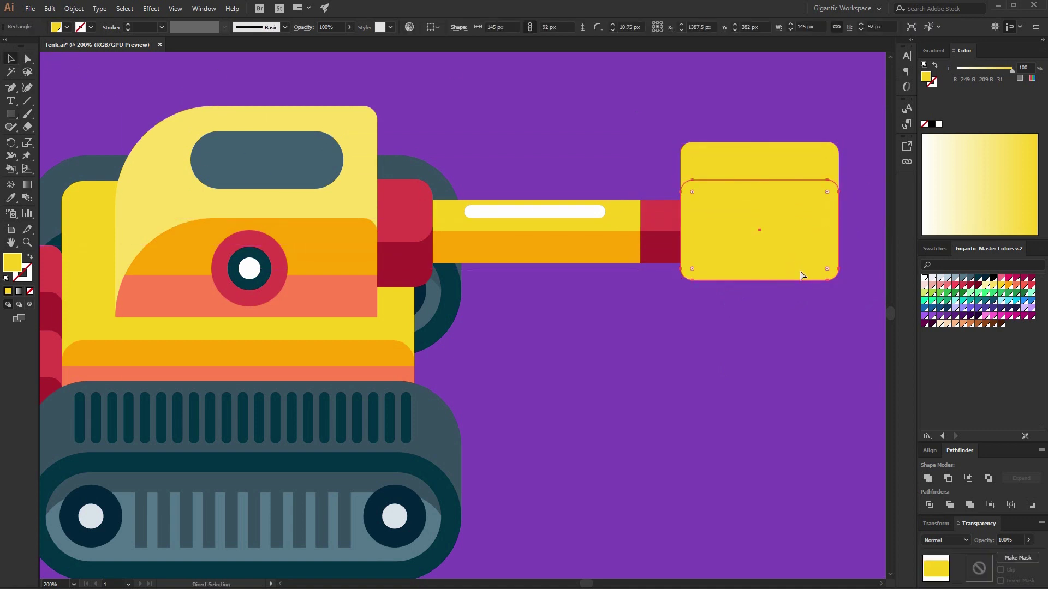
{"action": "key", "text": "i"}
{"action": "left_click", "coordinate": [604, 248]}
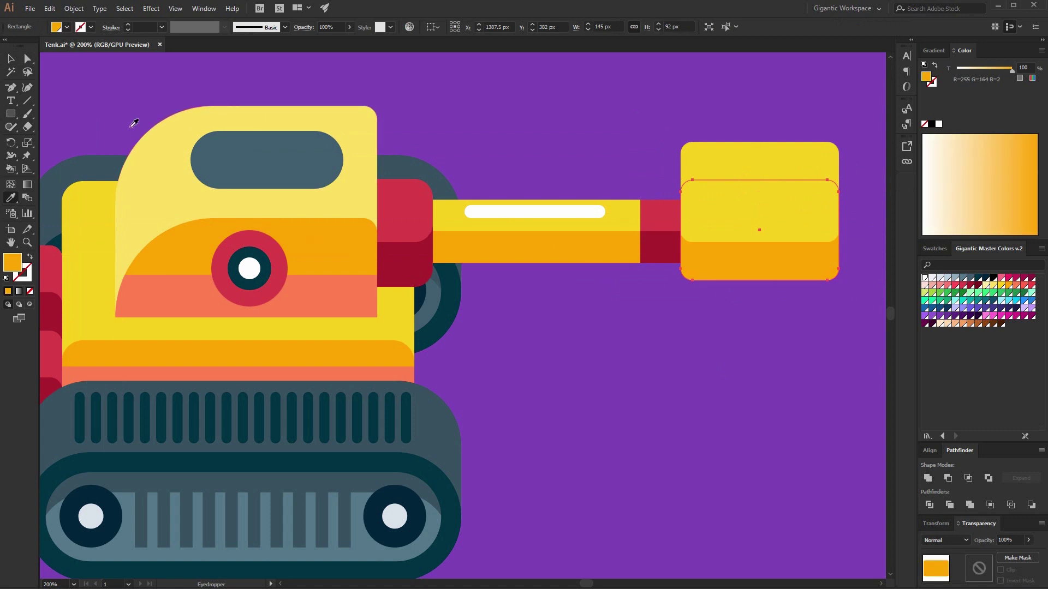
Subtract the raised yellow copy from the orange rectangle with Minus Front, leaving a shading strip along the muzzle's bottom
{"action": "left_click", "coordinate": [11, 58]}
{"action": "left_click", "coordinate": [802, 175]}
{"action": "left_click", "coordinate": [796, 264], "text": "shift"}
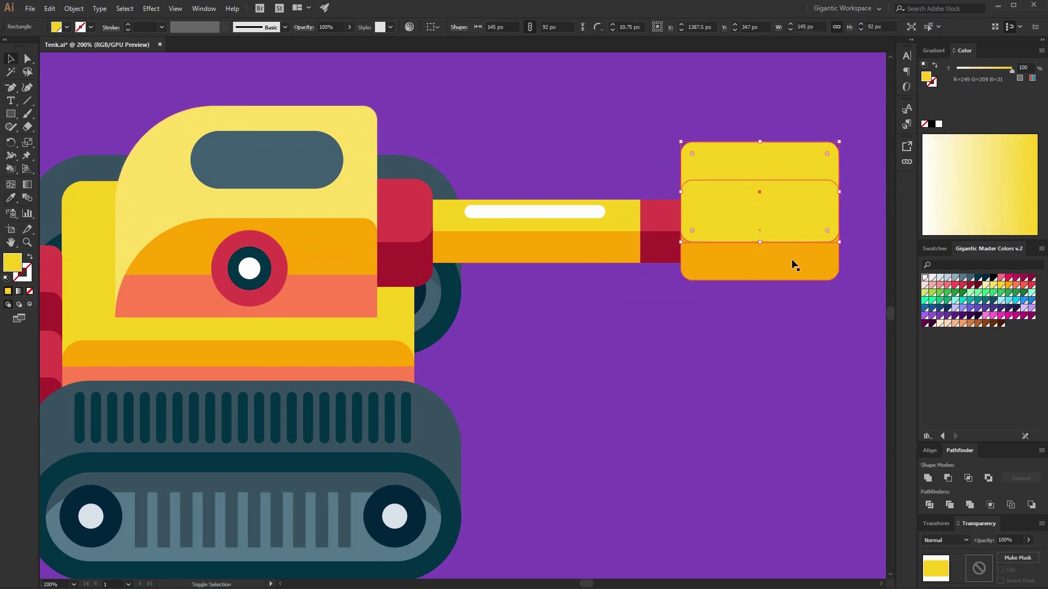
{"action": "left_click", "coordinate": [947, 480]}
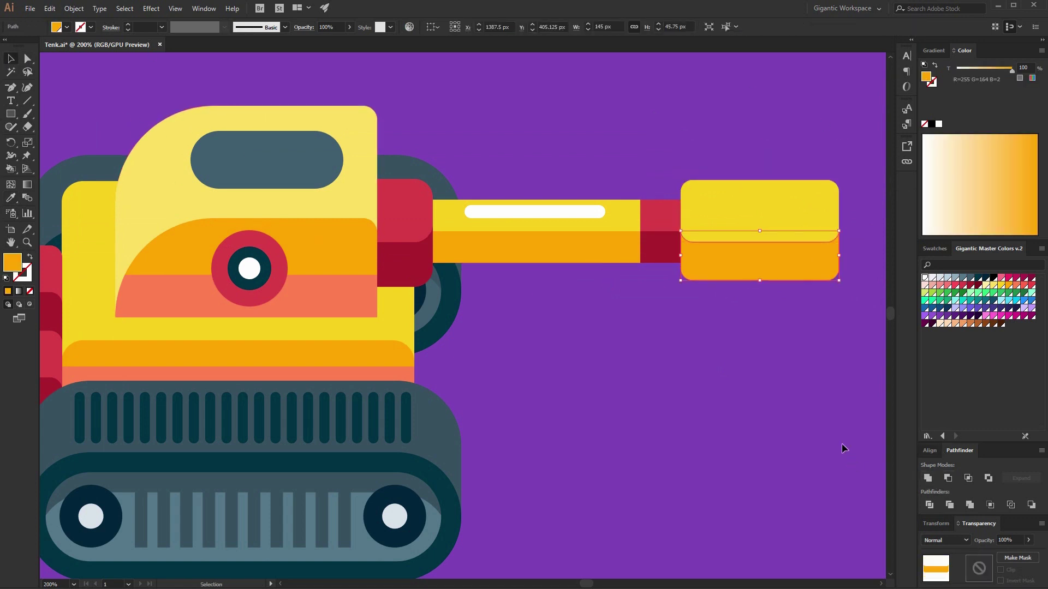
{"action": "left_click", "coordinate": [830, 424]}
Draw a 97 × 27 px white highlight with 13.5 px rounded corners on the muzzle's upper half
{"action": "key", "text": "m"}
{"action": "mouse_move", "coordinate": [709, 190]}
{"action": "left_mouse_down"}
{"action": "mouse_move", "coordinate": [829, 224]}
{"action": "mouse_move", "coordinate": [814, 218]}
{"action": "left_mouse_up"}
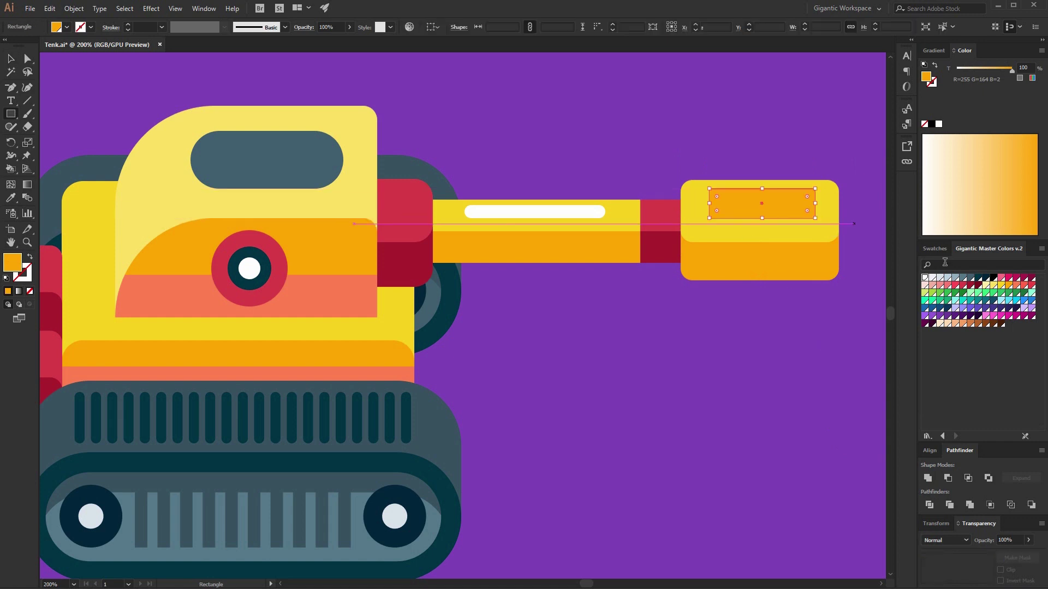
{"action": "left_click", "coordinate": [924, 283]}
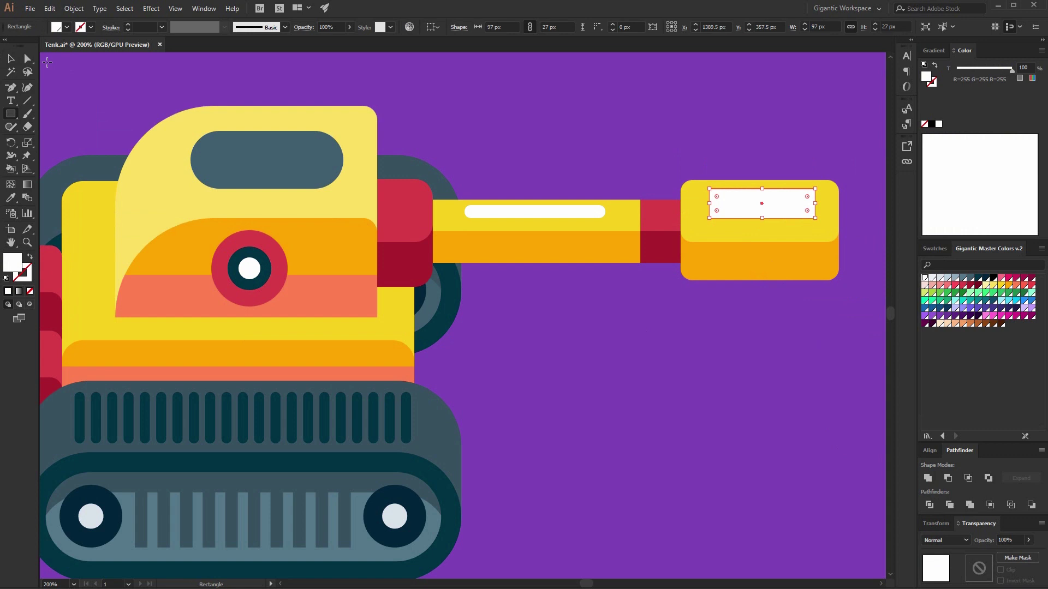
{"action": "left_click", "coordinate": [25, 56]}
{"action": "left_click_drag", "start_coordinate": [716, 211], "coordinate": [778, 214]}
{"action": "left_click", "coordinate": [11, 59]}
{"action": "left_click", "coordinate": [553, 132]}
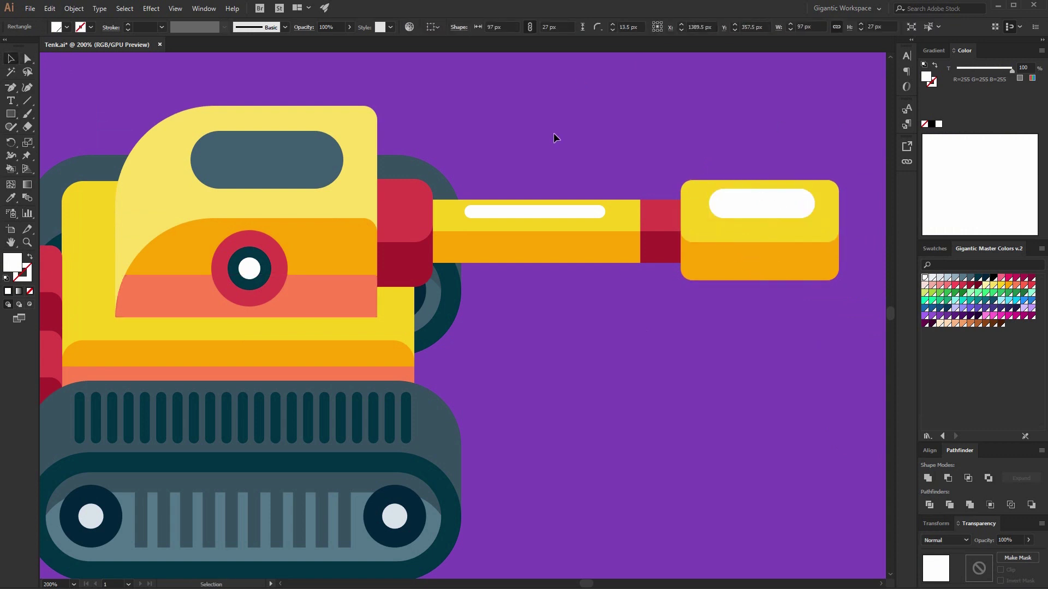
{"action": "key", "text": "ctrl+minus"}
{"action": "key", "text": "ctrl+minus"}
{"action": "key", "text": "ctrl+minus"}
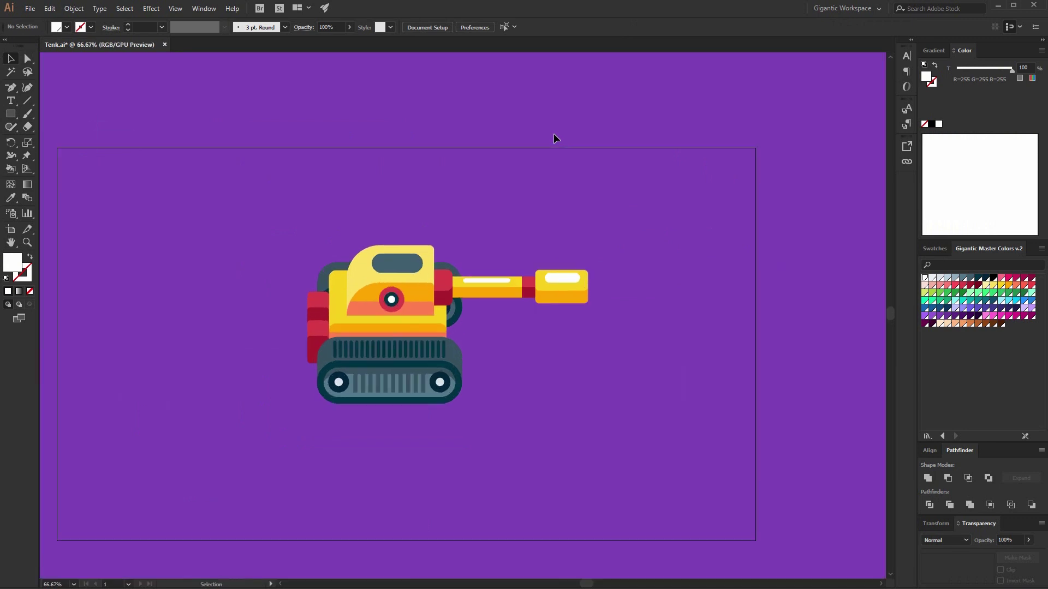
Shorten the gun barrel by shifting the muzzle, the red ring and the barrel's front anchor points toward the cab
{"action": "left_click_drag", "start_coordinate": [611, 267], "coordinate": [559, 316]}
{"action": "key", "text": "Left"}
{"action": "left_click_drag", "start_coordinate": [626, 234], "coordinate": [490, 318]}
{"action": "key", "text": "Left"}
{"action": "key", "text": "Left"}
{"action": "key", "text": "shift+Left"}
{"action": "key", "text": "shift+Left"}
{"action": "key", "text": "shift+Left"}
{"action": "key", "text": "shift+Left"}
{"action": "key", "text": "shift+Left"}
{"action": "key", "text": "shift+Left"}
{"action": "key", "text": "shift+Left"}
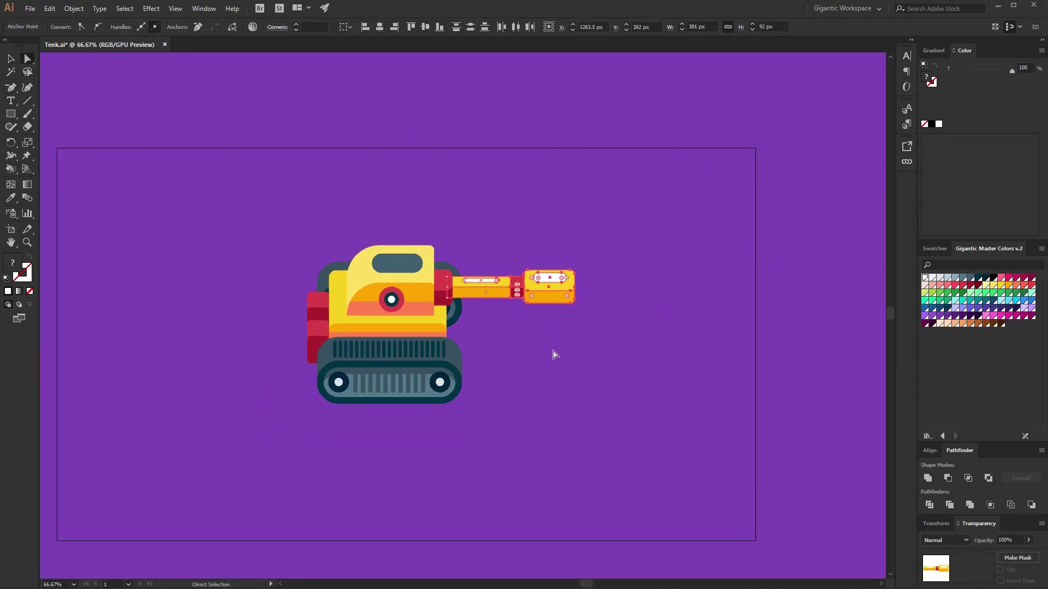
{"action": "key", "text": "shift+Left"}
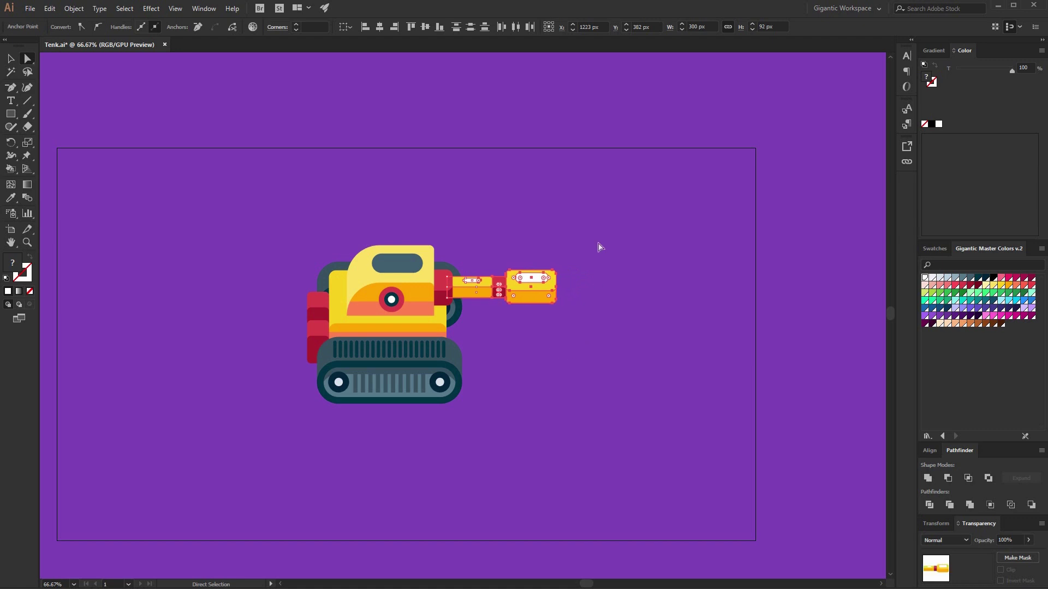
{"action": "key", "text": "shift+Left"}
{"action": "key", "text": "shift+Left"}
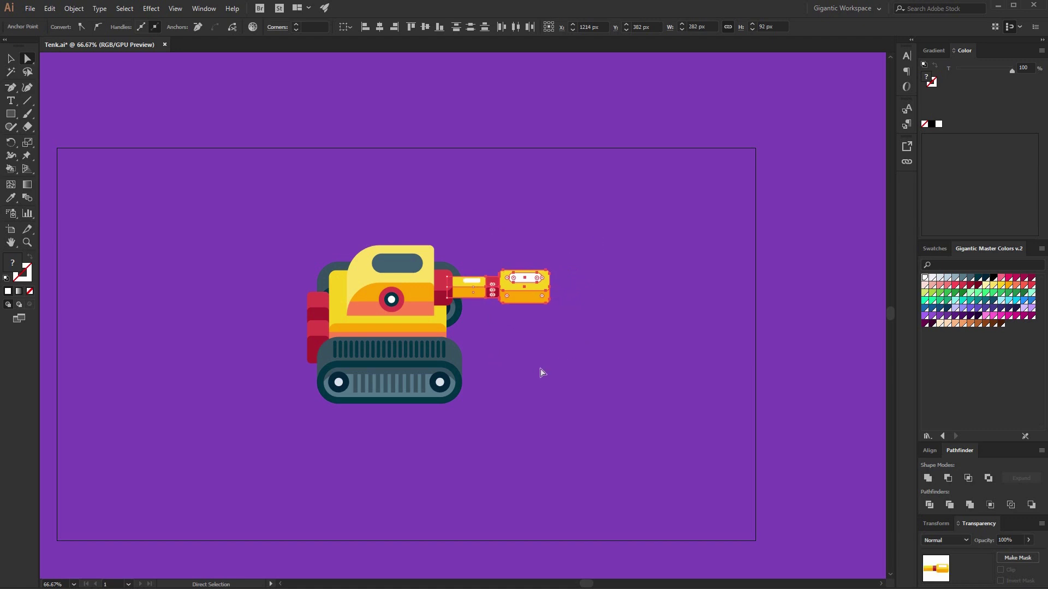
Isolate the cab group, fill its rounded window dark teal (R=0 G=51 B=67) and exit isolation
{"action": "left_click", "coordinate": [10, 61]}
{"action": "left_click", "coordinate": [269, 205]}
{"action": "double_click", "coordinate": [391, 271]}
{"action": "left_click", "coordinate": [393, 269]}
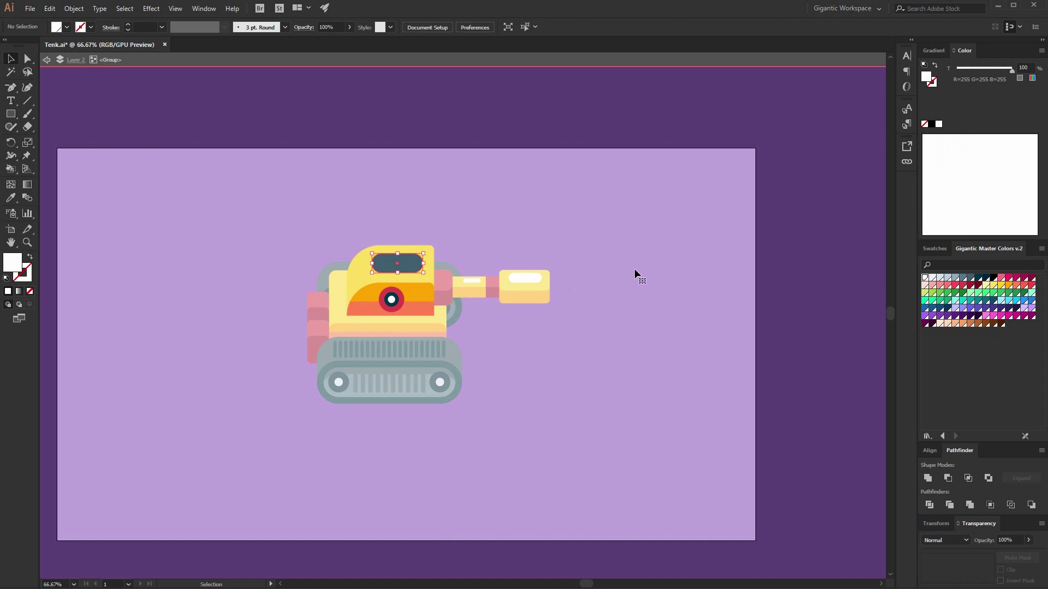
{"action": "double_click", "coordinate": [637, 312]}
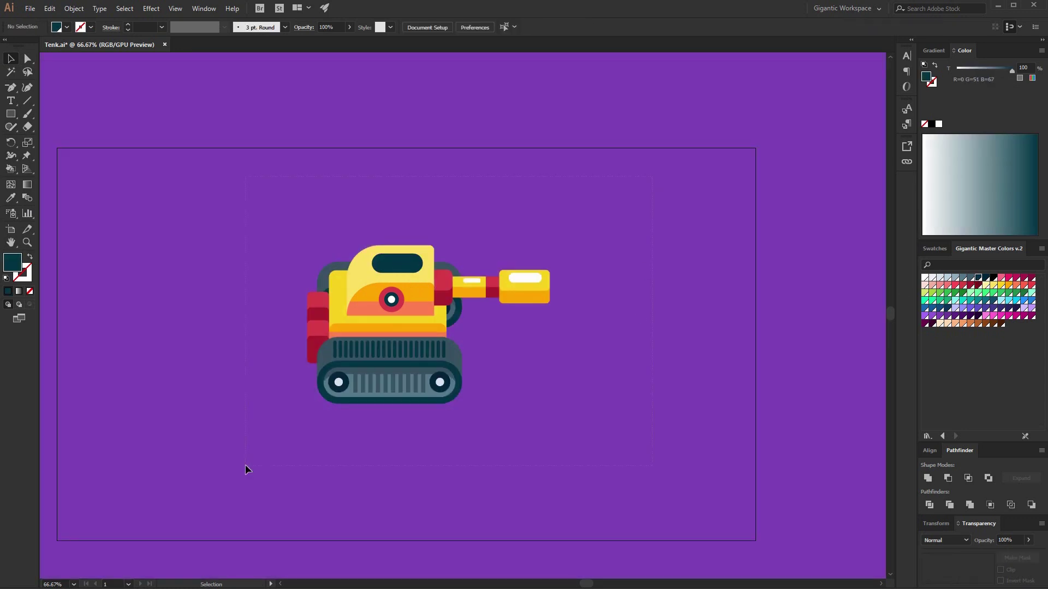
Select all parts of the tank and move them to the middle of the artboard
{"action": "key", "text": "ctrl+a"}
{"action": "left_click_drag", "start_coordinate": [397, 306], "coordinate": [431, 328]}
{"action": "left_click", "coordinate": [623, 407]}
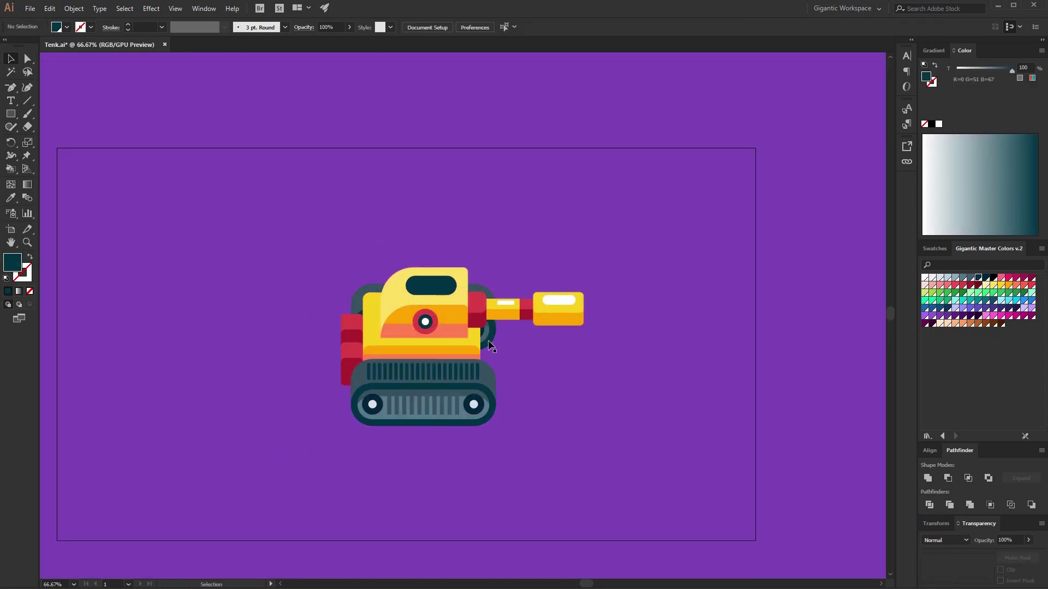
{"action": "left_click_drag", "start_coordinate": [434, 312], "coordinate": [434, 312]}
{"action": "left_click", "coordinate": [556, 390]}
Unlock Layer 1 and fill its background rectangle green (R=44 G=179 B=79)
{"action": "key", "text": "F7"}
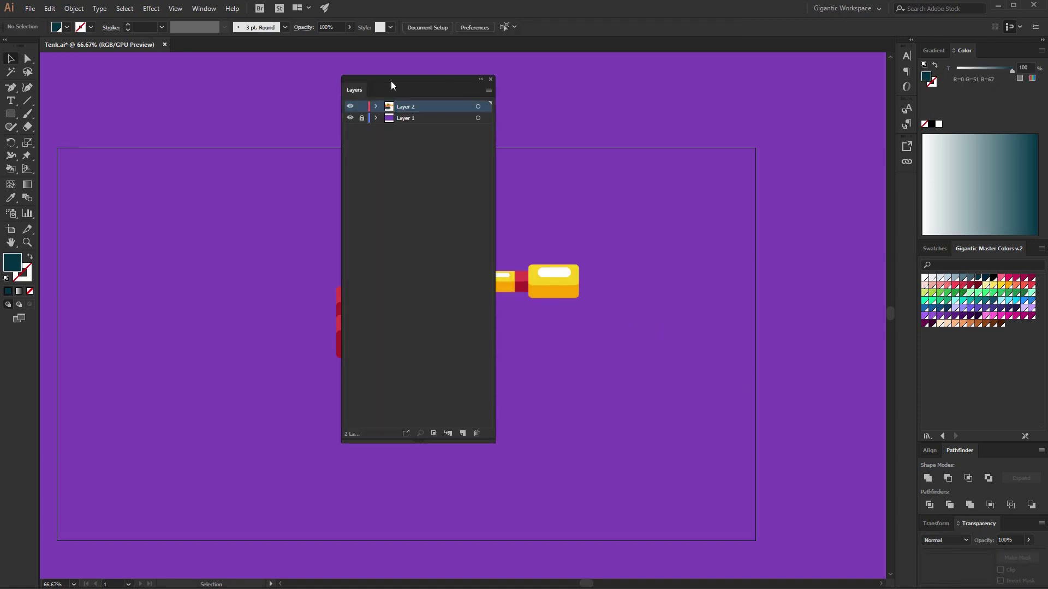
{"action": "left_click_drag", "start_coordinate": [362, 91], "coordinate": [186, 143]}
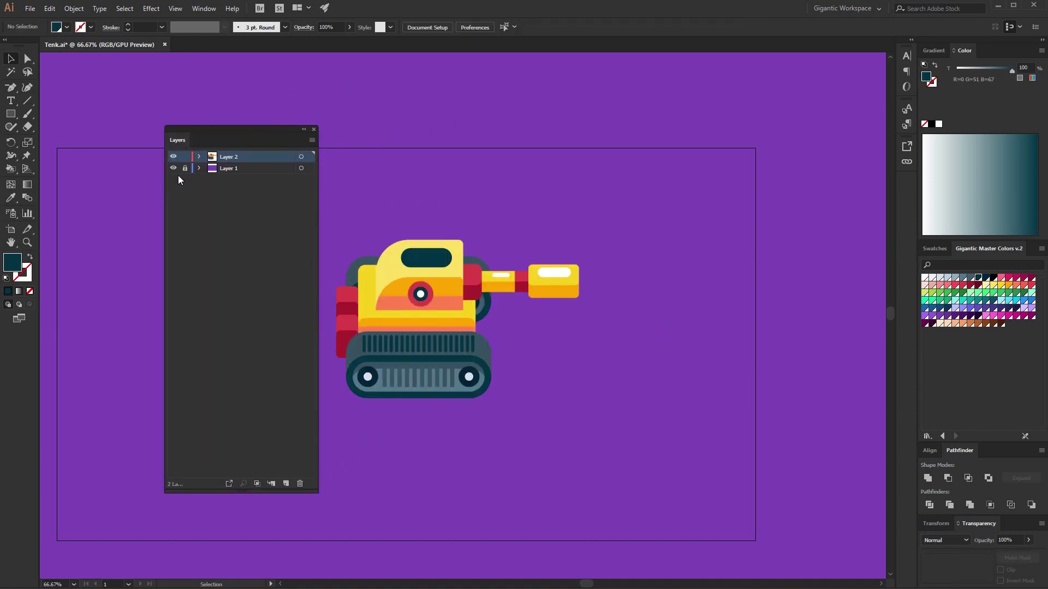
{"action": "left_click", "coordinate": [218, 166]}
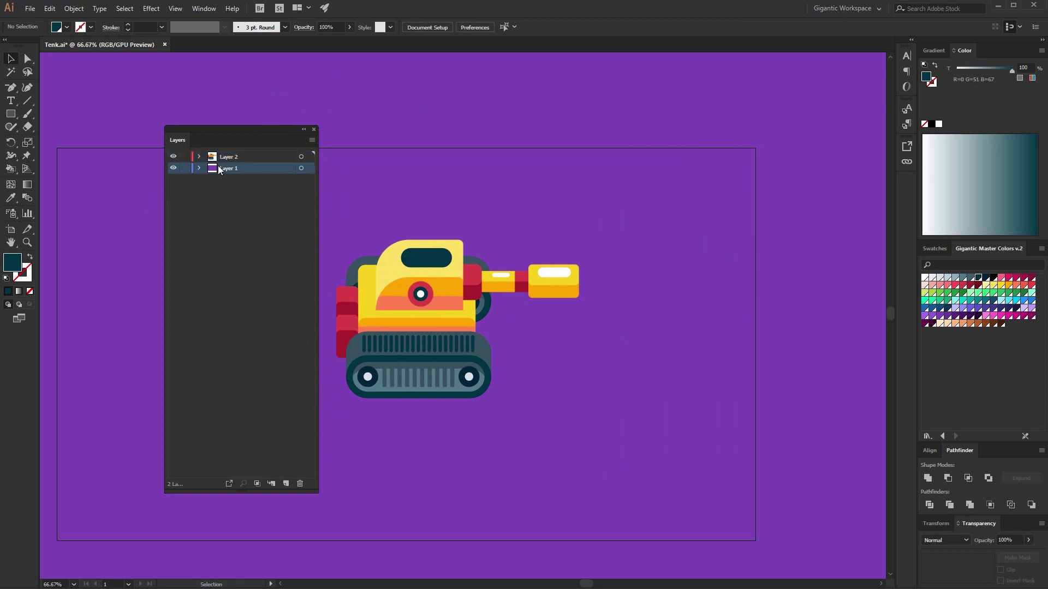
{"action": "left_click", "coordinate": [569, 337]}
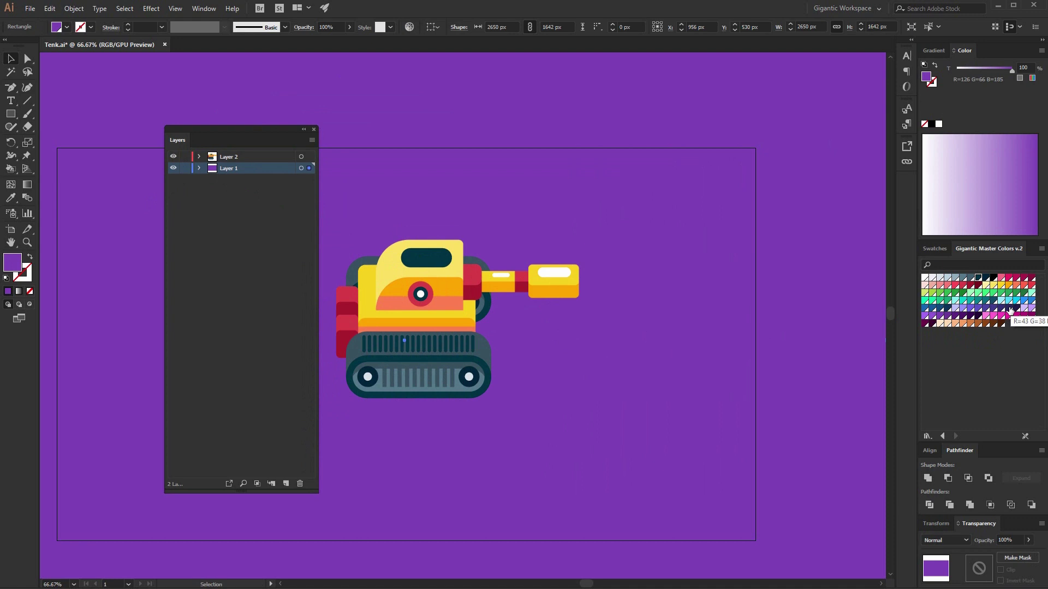
{"action": "left_click", "coordinate": [954, 294]}
{"action": "left_click", "coordinate": [947, 295]}
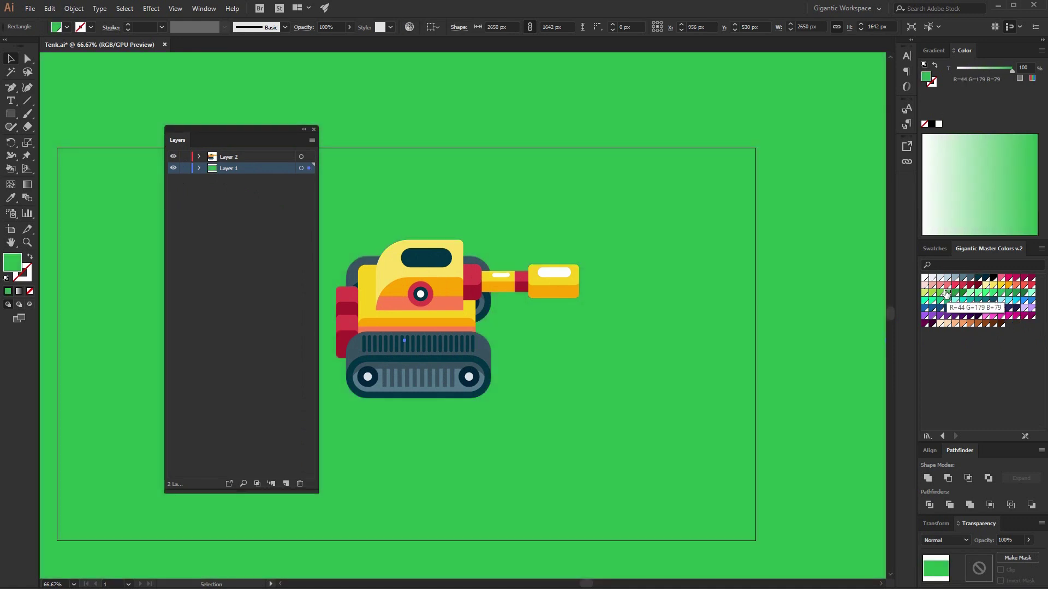
Lock Layer 1 and make Layer 2 the active layer
{"action": "left_click", "coordinate": [185, 168]}
{"action": "left_click", "coordinate": [227, 159]}
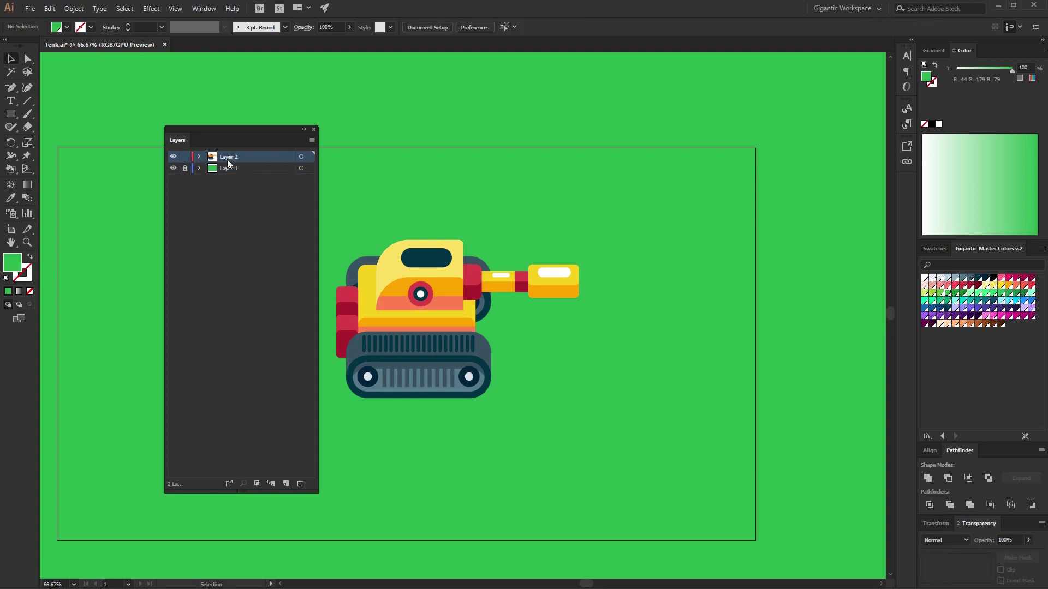
{"action": "key", "text": "F7"}
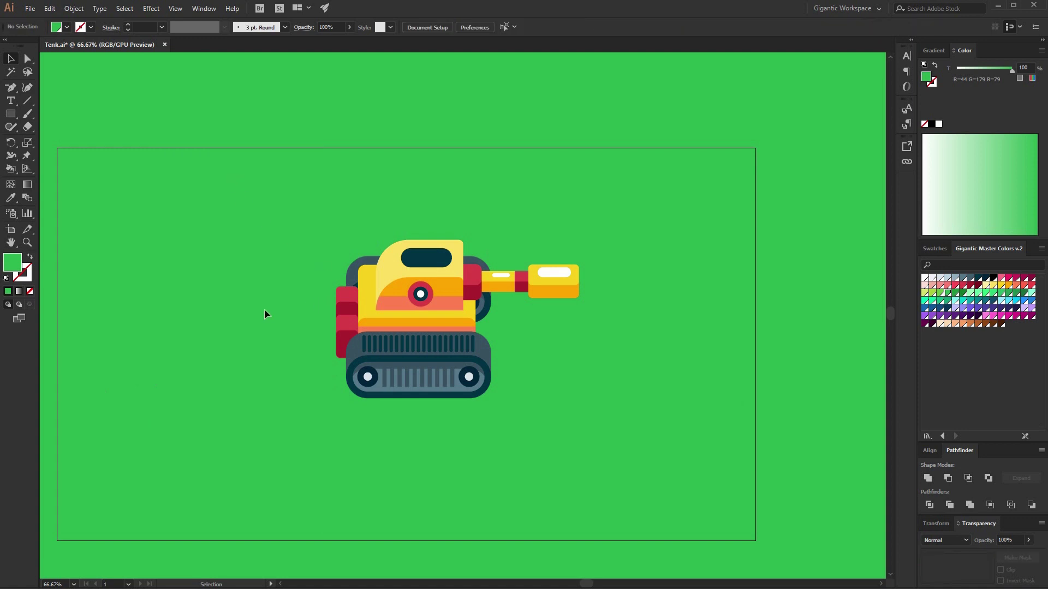
Draw a 687 × 87 px rectangle behind the tank's front track as a ground trail, filled darker green (R=33 G=149 B=60)
{"action": "key", "text": "ctrl+1"}
{"action": "key", "text": "h"}
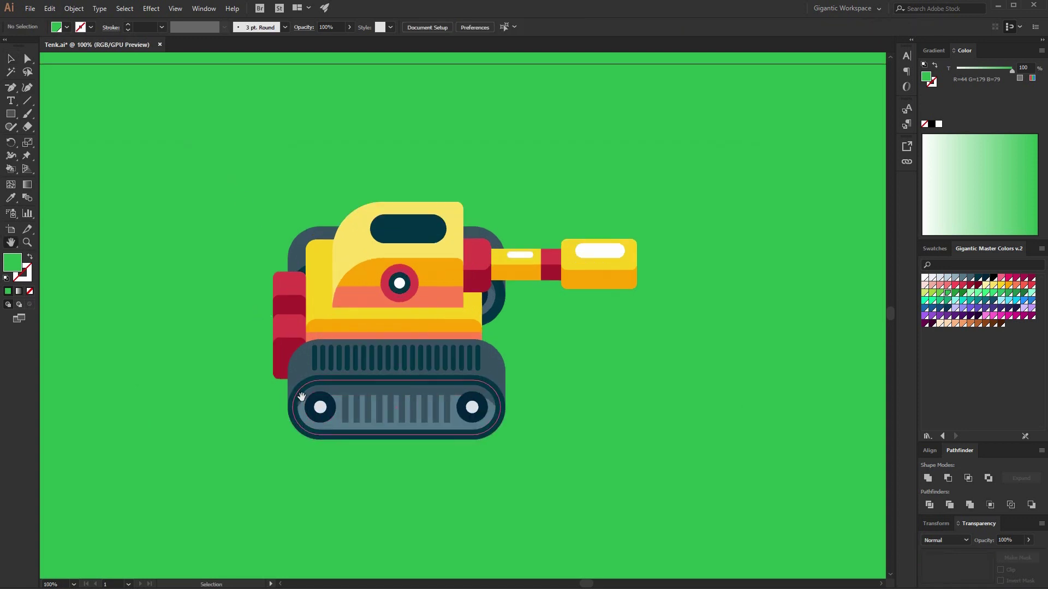
{"action": "left_click_drag", "start_coordinate": [524, 421], "coordinate": [698, 389]}
{"action": "key", "text": "m"}
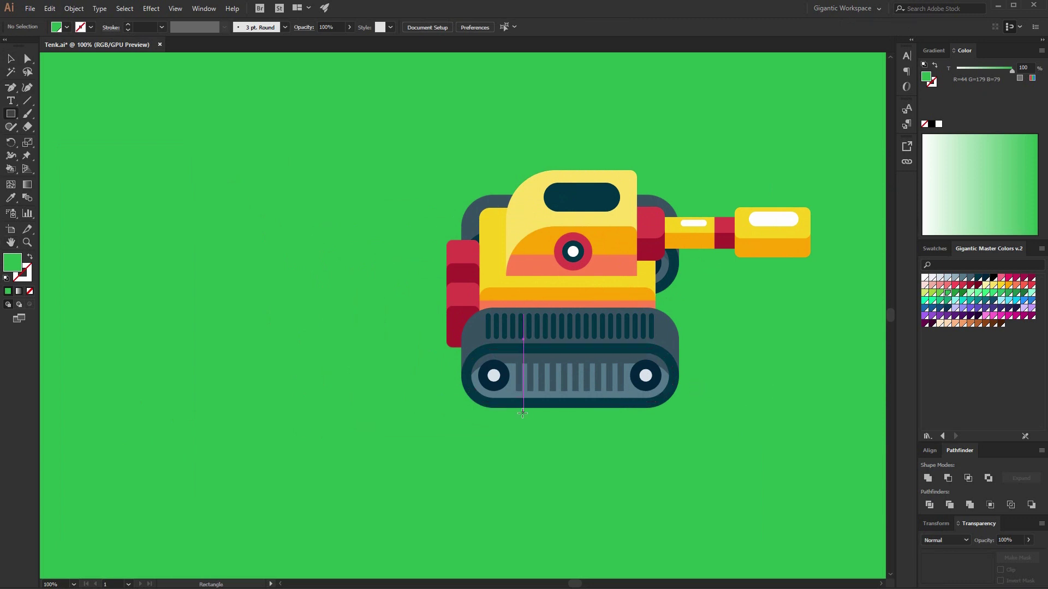
{"action": "left_click_drag", "start_coordinate": [528, 407], "coordinate": [155, 361]}
{"action": "left_click", "coordinate": [955, 294]}
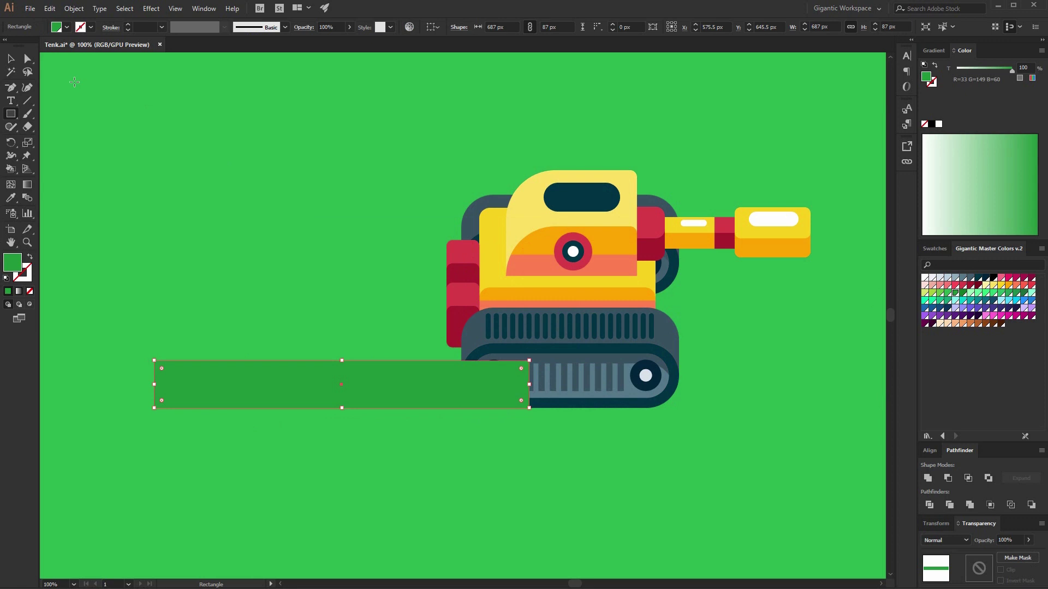
Round the trail rectangle's corners fully to 43.5 px and send it behind the tank
{"action": "left_click", "coordinate": [27, 58]}
{"action": "left_click_drag", "start_coordinate": [156, 372], "coordinate": [177, 384]}
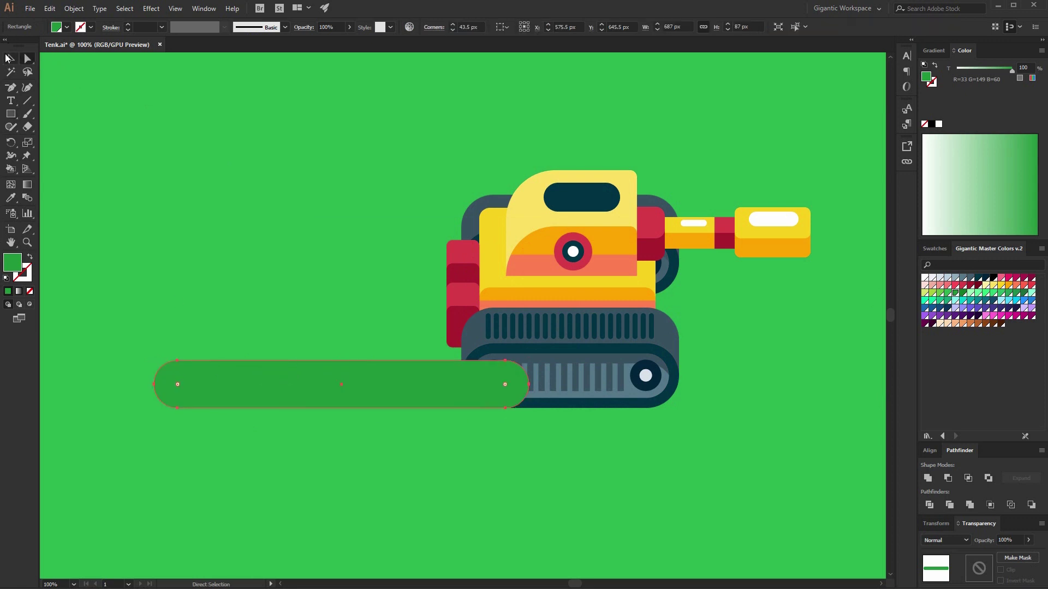
{"action": "left_click", "coordinate": [9, 58]}
{"action": "key", "text": "ctrl+bracketleft"}
{"action": "key", "text": "ctrl+h"}
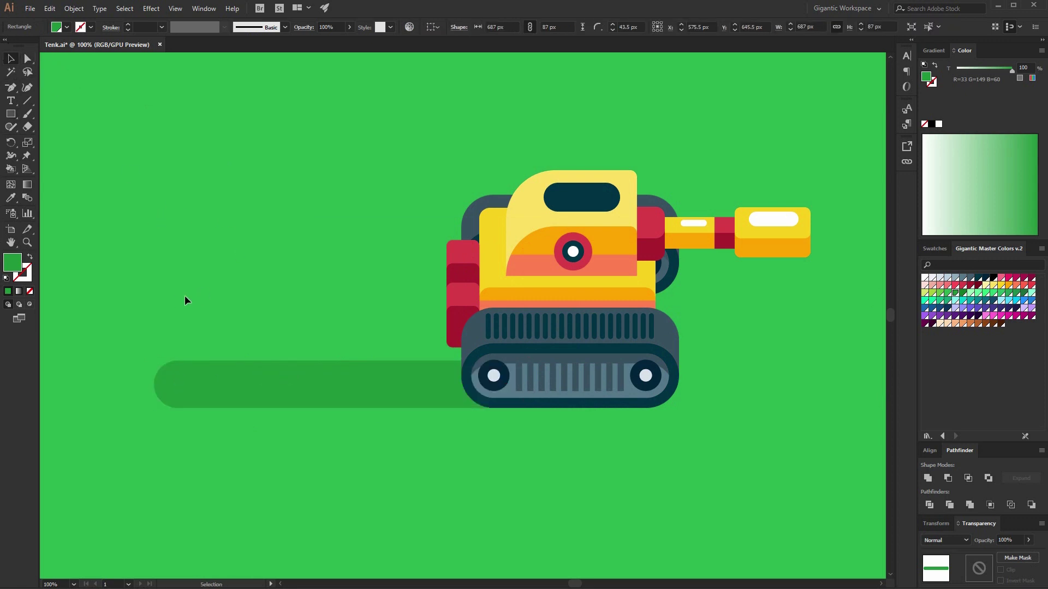
{"action": "left_click", "coordinate": [192, 299]}
Isolate the tank's nested groups down to the upper track slots and copy a single slot
{"action": "left_click", "coordinate": [493, 326]}
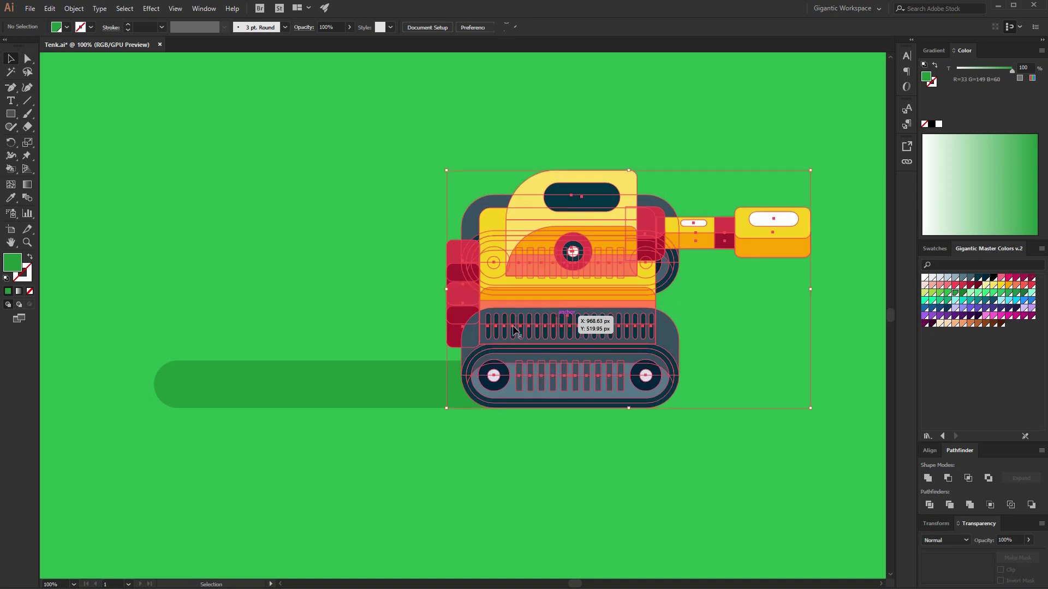
{"action": "double_click", "coordinate": [492, 327]}
{"action": "left_click", "coordinate": [493, 326]}
{"action": "double_click", "coordinate": [491, 325]}
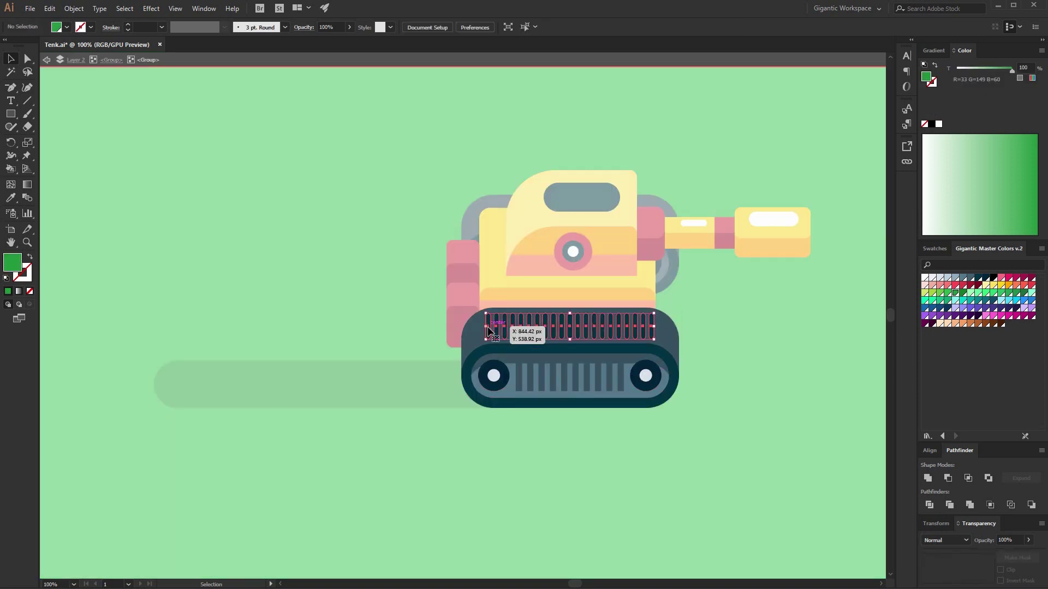
{"action": "double_click", "coordinate": [489, 324]}
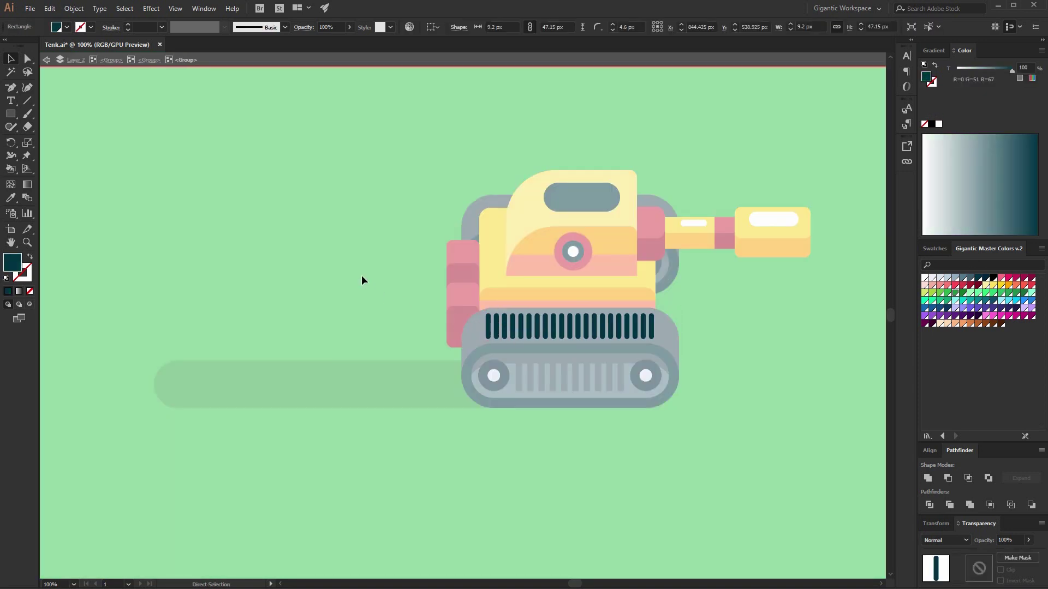
{"action": "double_click", "coordinate": [361, 275]}
Place the slot at the trail's far end, filled dark green (R=21 G=123 B=41), and repeat it evenly along the trail
{"action": "key", "text": "m"}
{"action": "mouse_move", "coordinate": [175, 370]}
{"action": "left_mouse_down"}
{"action": "mouse_move", "coordinate": [180, 397]}
{"action": "mouse_move", "coordinate": [187, 378]}
{"action": "left_mouse_up"}
{"action": "left_click", "coordinate": [963, 292]}
{"action": "key", "text": "ctrl+d"}
{"action": "key", "text": "ctrl+d"}
{"action": "key", "text": "ctrl+d"}
{"action": "key", "text": "ctrl+d"}
{"action": "key", "text": "ctrl+d"}
{"action": "key", "text": "ctrl+d"}
{"action": "key", "text": "ctrl+d"}
{"action": "key", "text": "ctrl+d"}
{"action": "key", "text": "ctrl+d"}
{"action": "key", "text": "ctrl+d"}
{"action": "key", "text": "ctrl+d"}
{"action": "key", "text": "ctrl+d"}
{"action": "key", "text": "ctrl+d"}
{"action": "key", "text": "ctrl+d"}
{"action": "key", "text": "ctrl+d"}
{"action": "key", "text": "ctrl+d"}
{"action": "key", "text": "ctrl+d"}
{"action": "key", "text": "ctrl+d"}
{"action": "key", "text": "ctrl+d"}
{"action": "key", "text": "ctrl+d"}
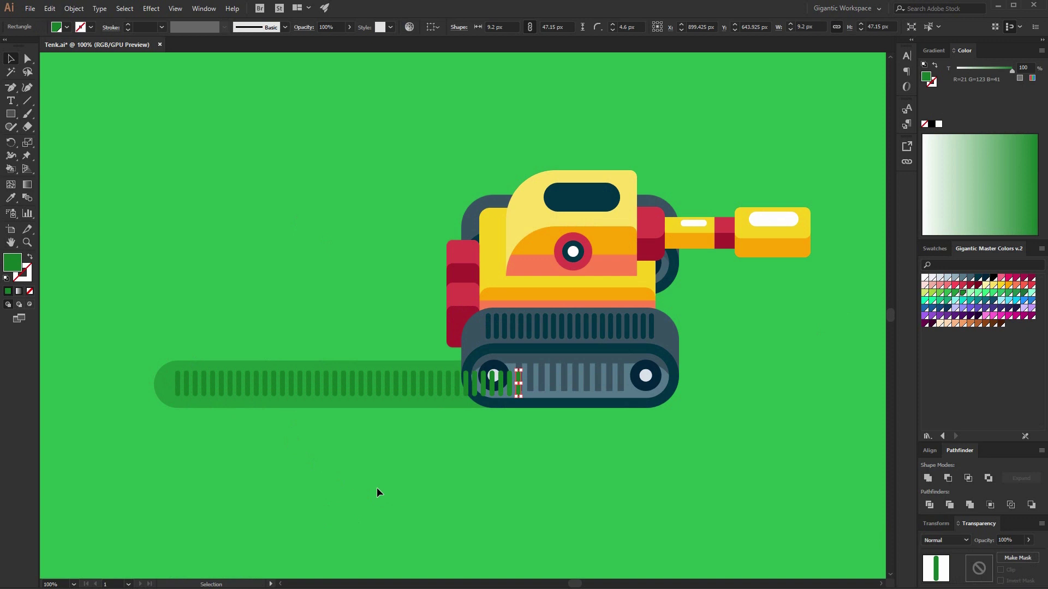
Group the slotted trail behind the tank and duplicate it straight up behind the rear track
{"action": "left_click_drag", "start_coordinate": [153, 168], "coordinate": [570, 394]}
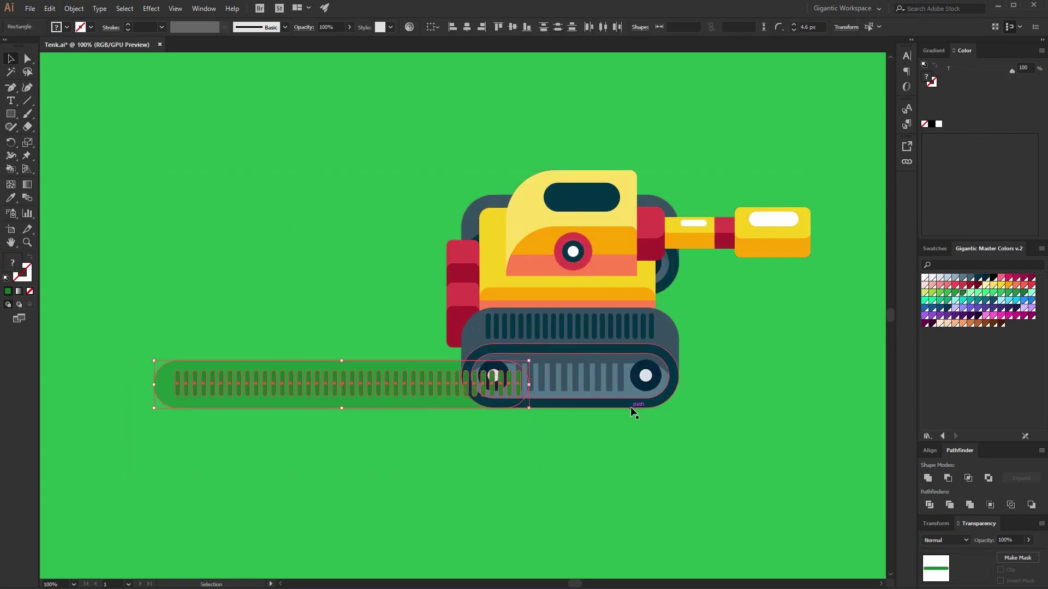
{"action": "key", "text": "ctrl+g"}
{"action": "key", "text": "ctrl+shift+["}
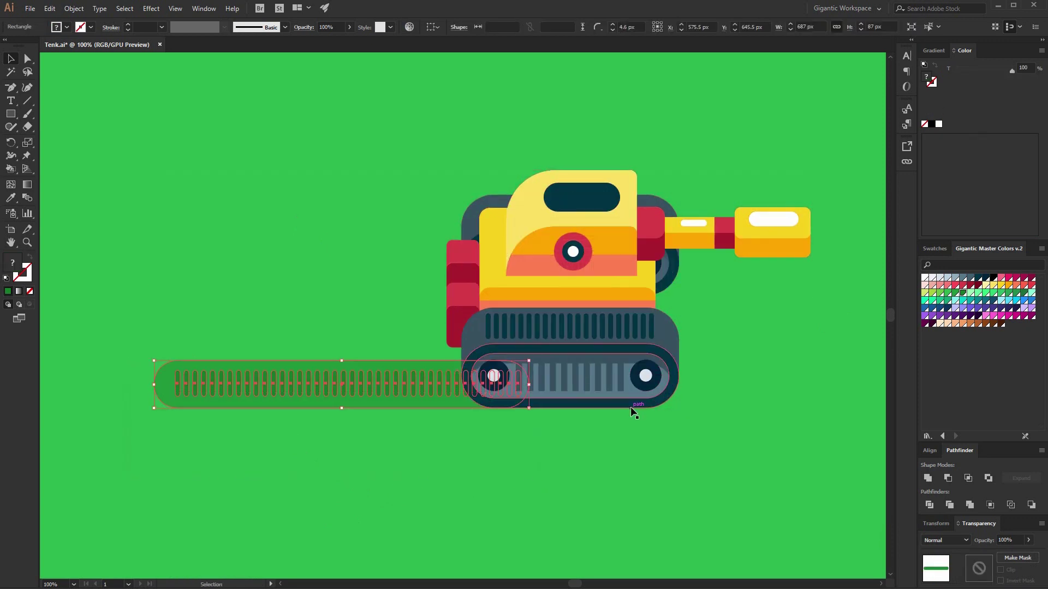
{"action": "left_click_drag", "start_coordinate": [437, 396], "coordinate": [427, 269]}
{"action": "left_click", "coordinate": [757, 352]}
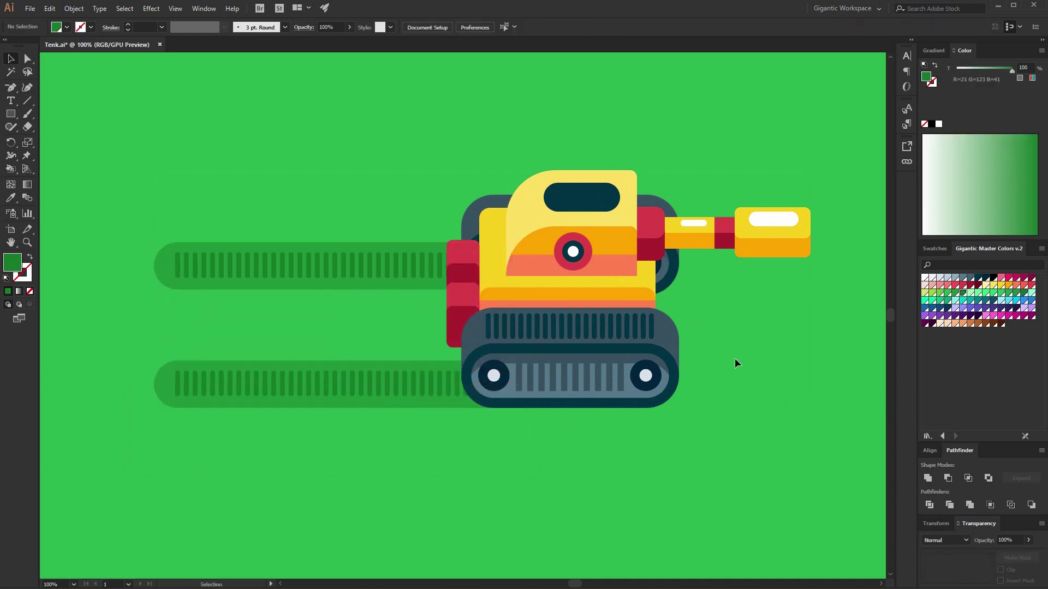
Scale the tank and both trails down together, leaving free space in front of the barrel
{"action": "left_click_drag", "start_coordinate": [745, 394], "coordinate": [631, 423]}
{"action": "left_click", "coordinate": [16, 57]}
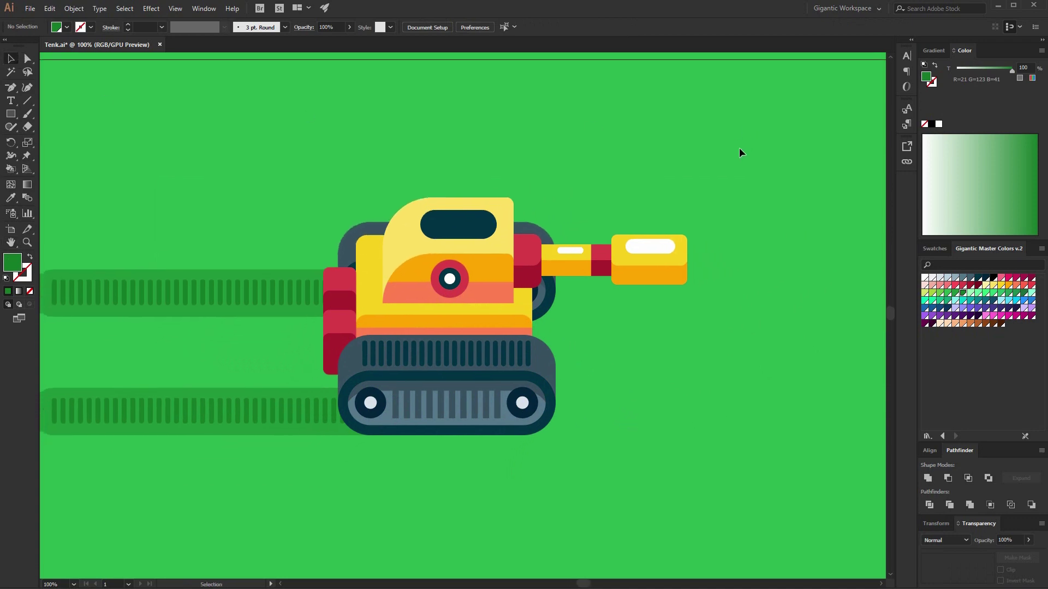
{"action": "key", "text": "ctrl+a"}
{"action": "left_click_drag", "start_coordinate": [686, 198], "coordinate": [569, 241]}
{"action": "left_click", "coordinate": [671, 264]}
Draw a 132 × 133 px rectangle above and ahead of the barrel, filled skin pink (R=244 G=175 B=159)
{"action": "key", "text": "m"}
{"action": "mouse_move", "coordinate": [669, 154]}
{"action": "left_mouse_down"}
{"action": "mouse_move", "coordinate": [691, 201]}
{"action": "mouse_move", "coordinate": [741, 237]}
{"action": "mouse_move", "coordinate": [741, 226]}
{"action": "left_mouse_up"}
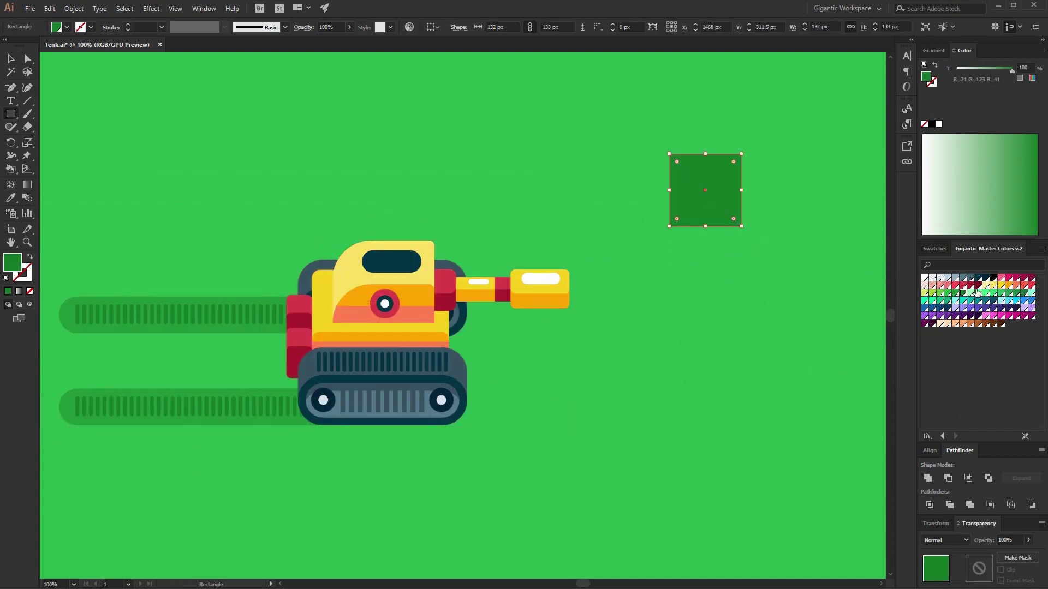
{"action": "left_click", "coordinate": [932, 285]}
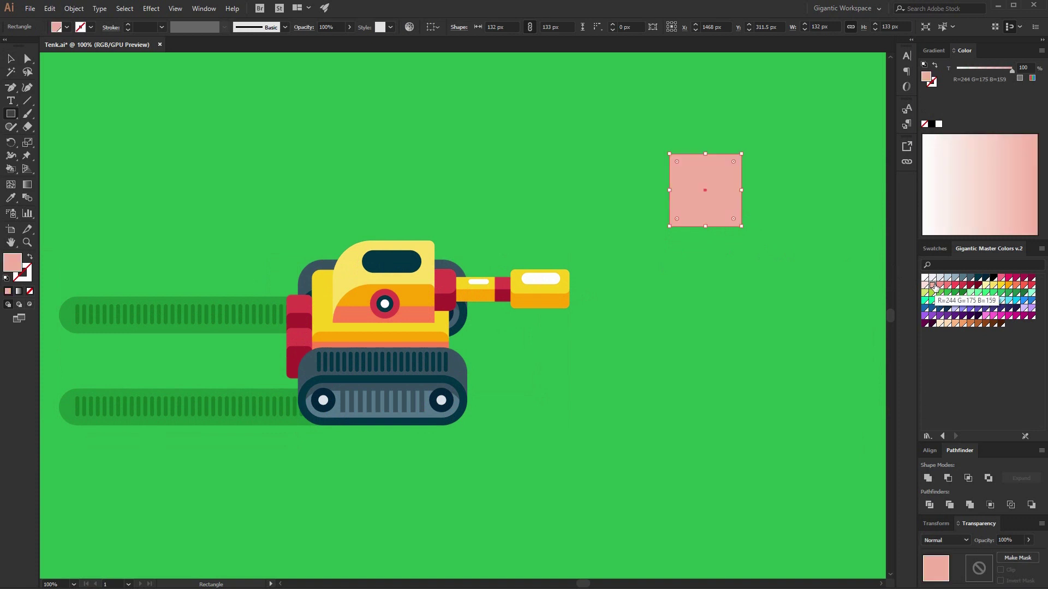
Add a 95 × 30 px dark teal (R=0 G=51 B=67) bar overlapping the pink shape's right edge, and shorten the pink shape to 109 px
{"action": "left_click_drag", "start_coordinate": [695, 168], "coordinate": [747, 185]}
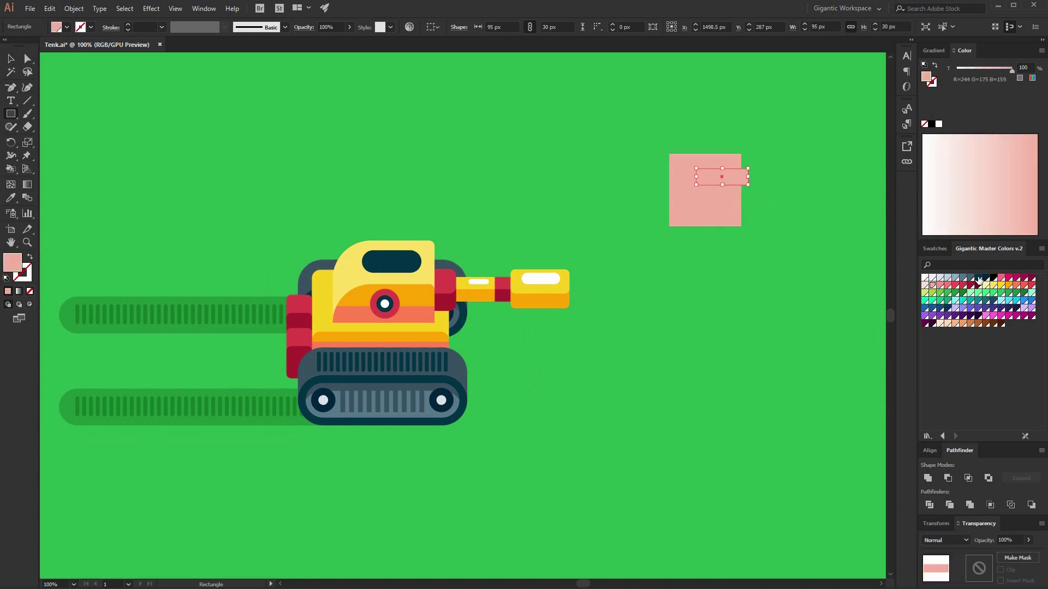
{"action": "left_click", "coordinate": [978, 278]}
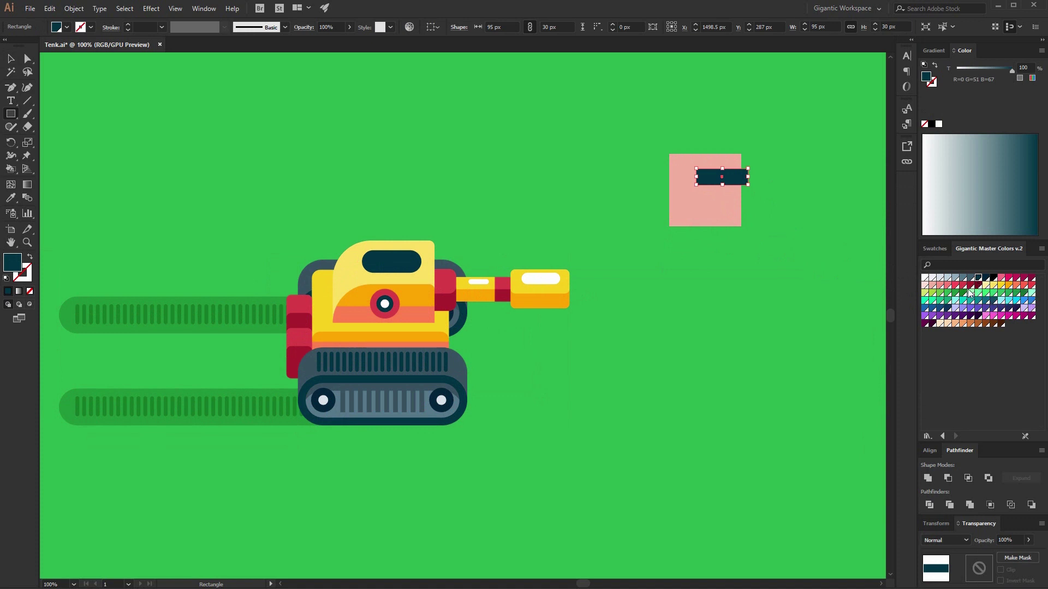
{"action": "key", "text": "v"}
{"action": "left_click", "coordinate": [692, 214]}
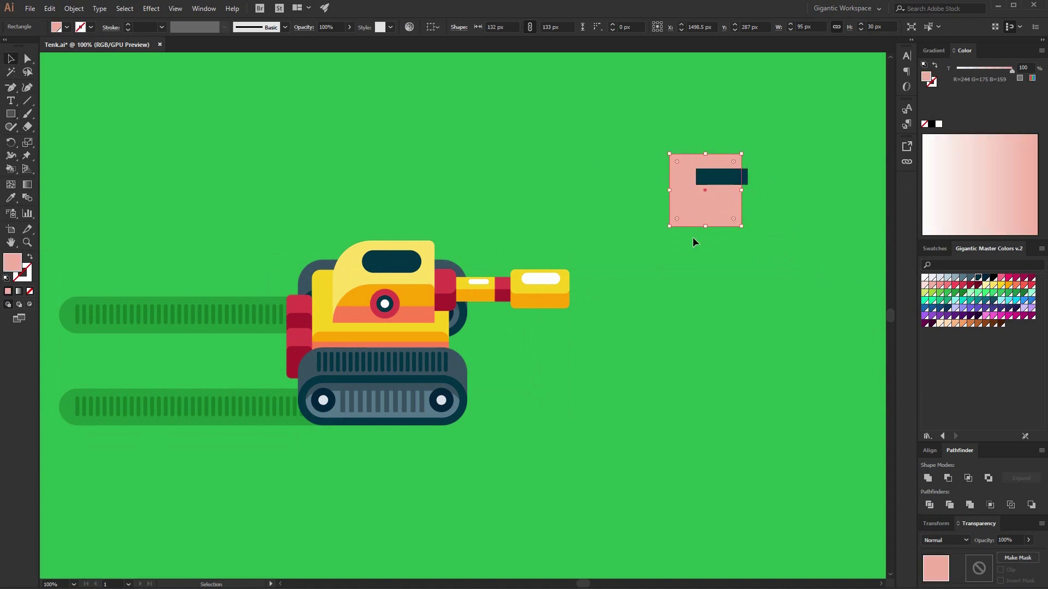
{"action": "left_click_drag", "start_coordinate": [706, 233], "coordinate": [707, 218]}
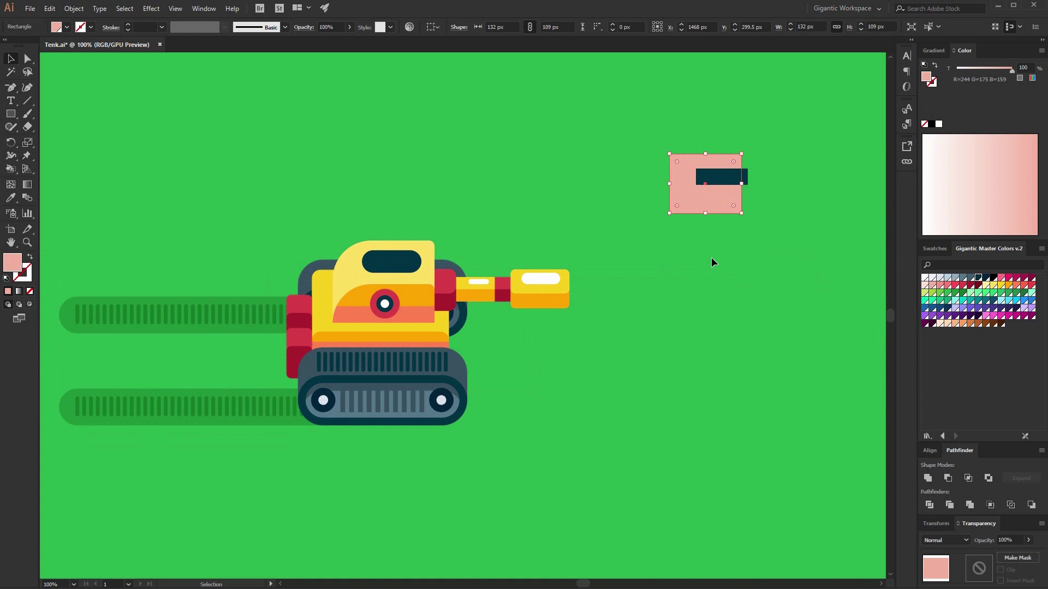
{"action": "left_click", "coordinate": [713, 263]}
Draw a 184 × 27 px bar across the top of the pink shape, filled purple (R=92 G=81 B=199)
{"action": "key", "text": "m"}
{"action": "left_click_drag", "start_coordinate": [656, 169], "coordinate": [757, 154]}
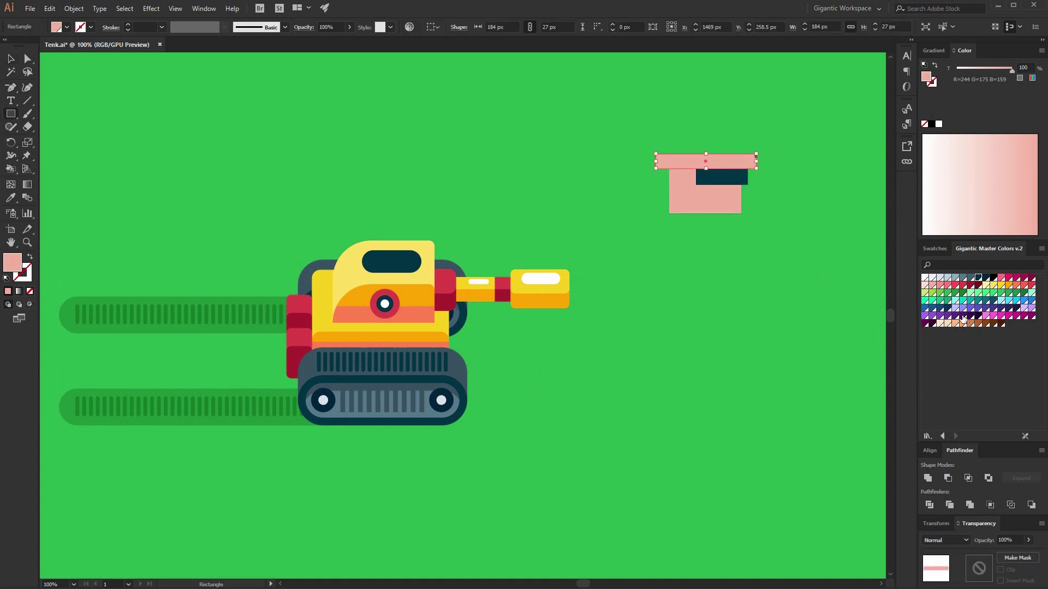
{"action": "left_click", "coordinate": [977, 308]}
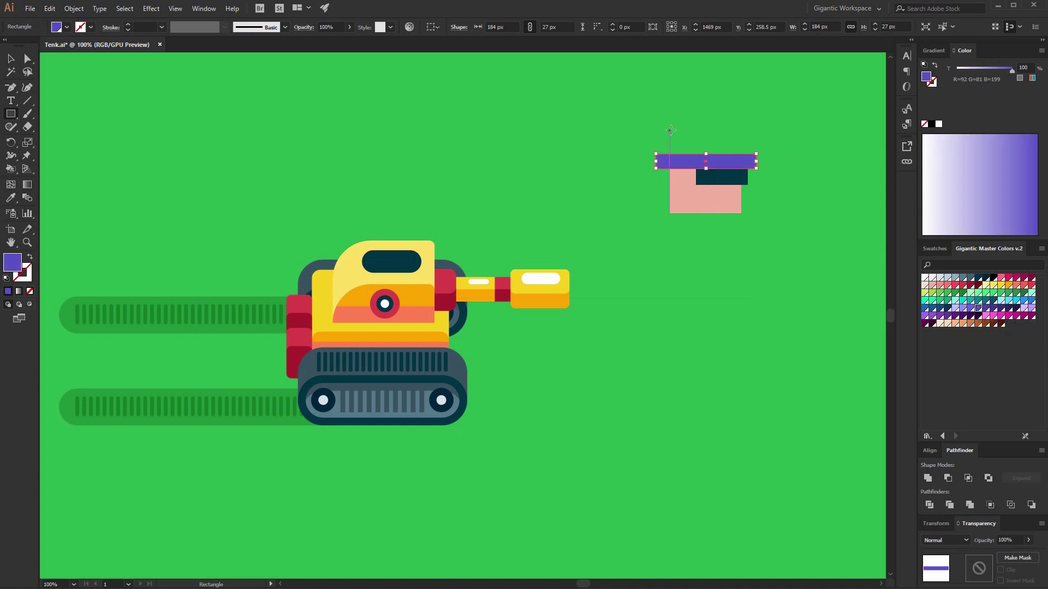
Draw a purple circle above the cap bar, cover its lower part with a 329 × 170 px rectangle, and subtract the rectangle to leave a dome
{"action": "key", "text": "ctrl+shift+a"}
{"action": "key", "text": "l"}
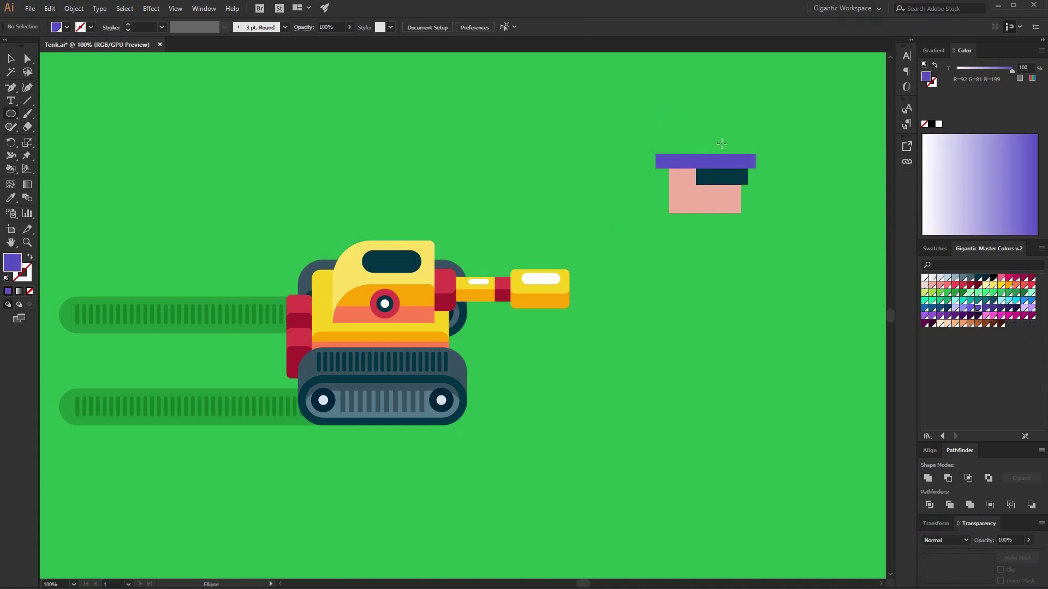
{"action": "left_click_drag", "start_coordinate": [710, 103], "coordinate": [805, 199]}
{"action": "key", "text": "m"}
{"action": "left_click_drag", "start_coordinate": [673, 168], "coordinate": [669, 152]}
{"action": "key", "text": "v"}
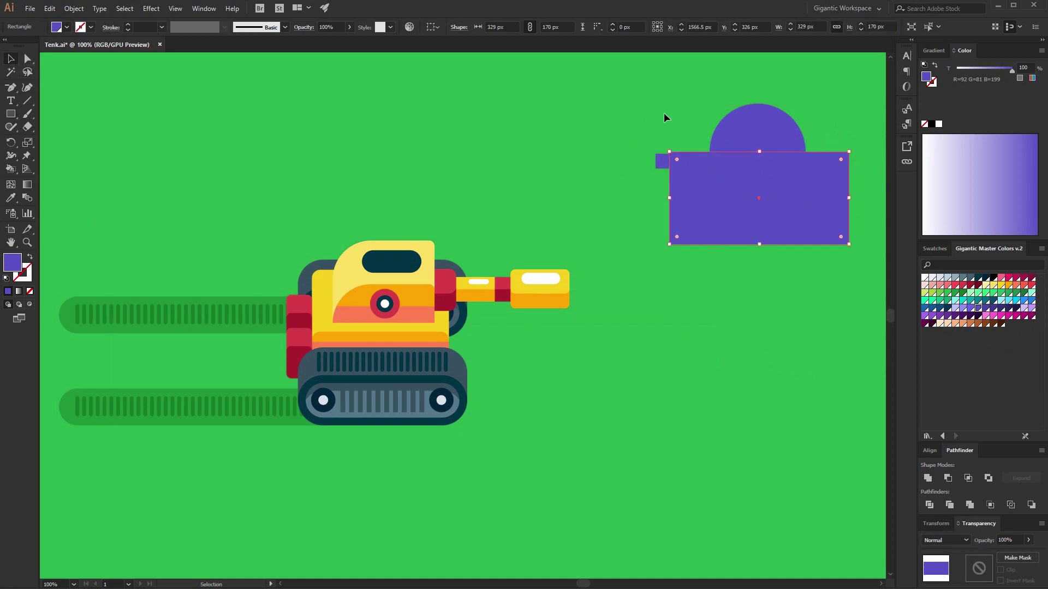
{"action": "left_click", "coordinate": [776, 138], "text": "shift"}
{"action": "left_click", "coordinate": [948, 478]}
Fill the dome with darker purple (R=75 G=66 B=163) and scale it down to sit on the cap bar
{"action": "left_click", "coordinate": [985, 309]}
{"action": "left_click_drag", "start_coordinate": [774, 126], "coordinate": [750, 109]}
{"action": "left_click", "coordinate": [833, 145]}
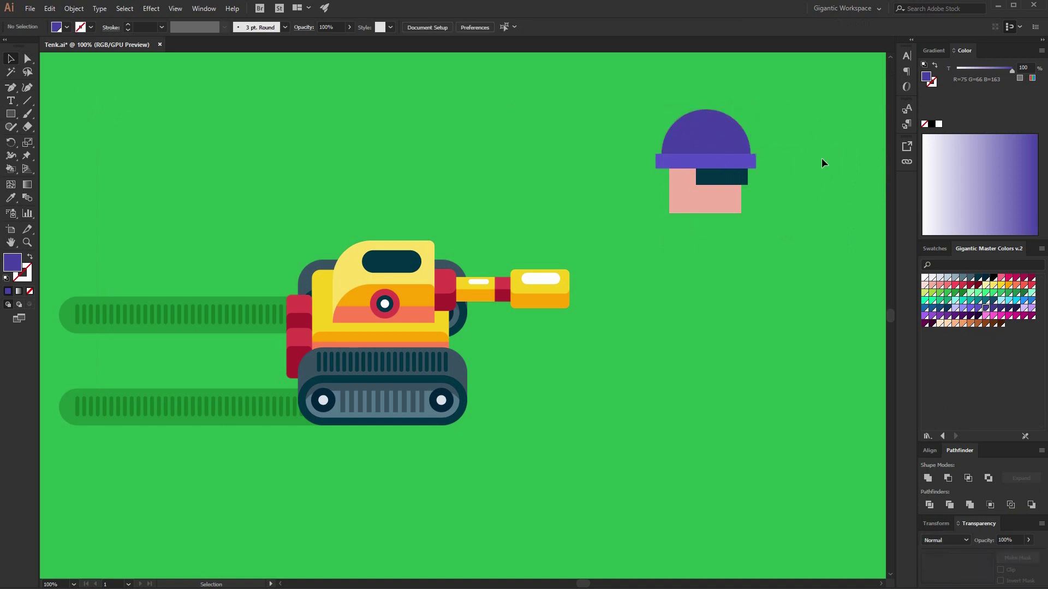
Draw a 158 × 29 px dark purple (R=75 G=66 B=163) collar bar across the lower edge of the pink face
{"action": "key", "text": "m"}
{"action": "left_click_drag", "start_coordinate": [663, 201], "coordinate": [748, 216]}
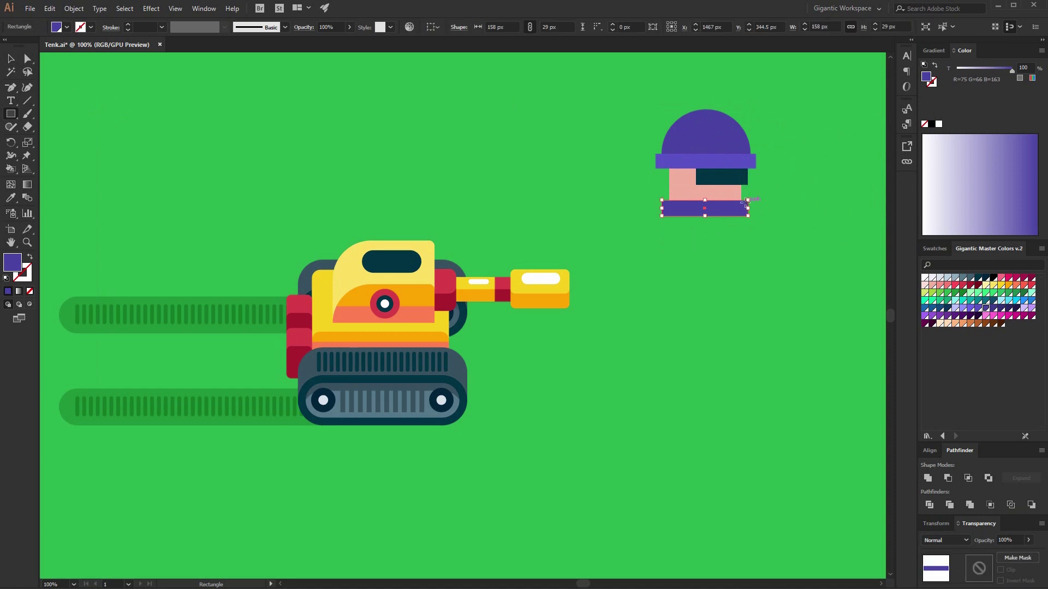
{"action": "key", "text": "i"}
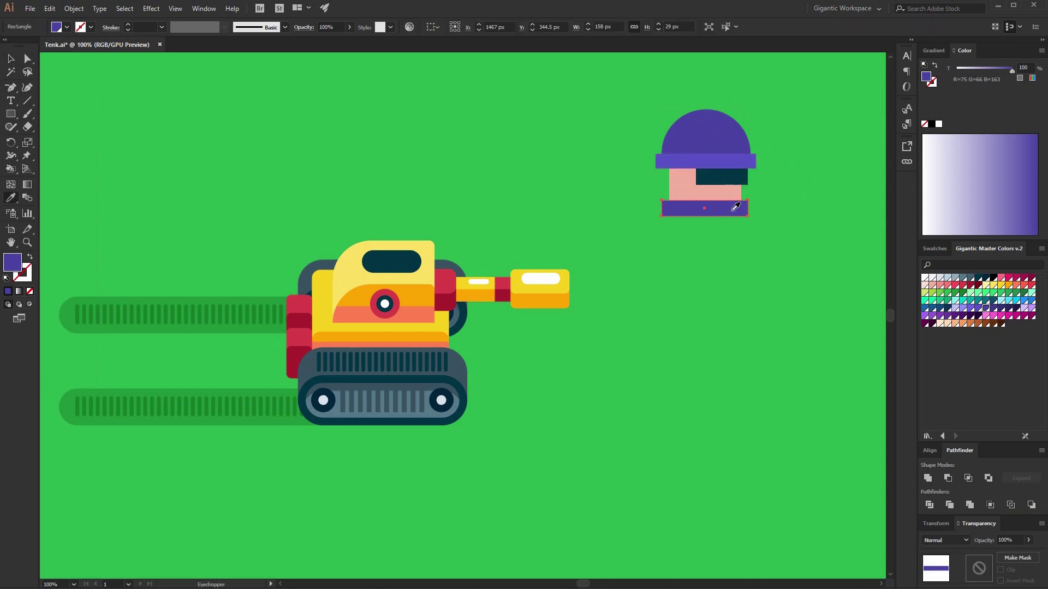
{"action": "key", "text": "m"}
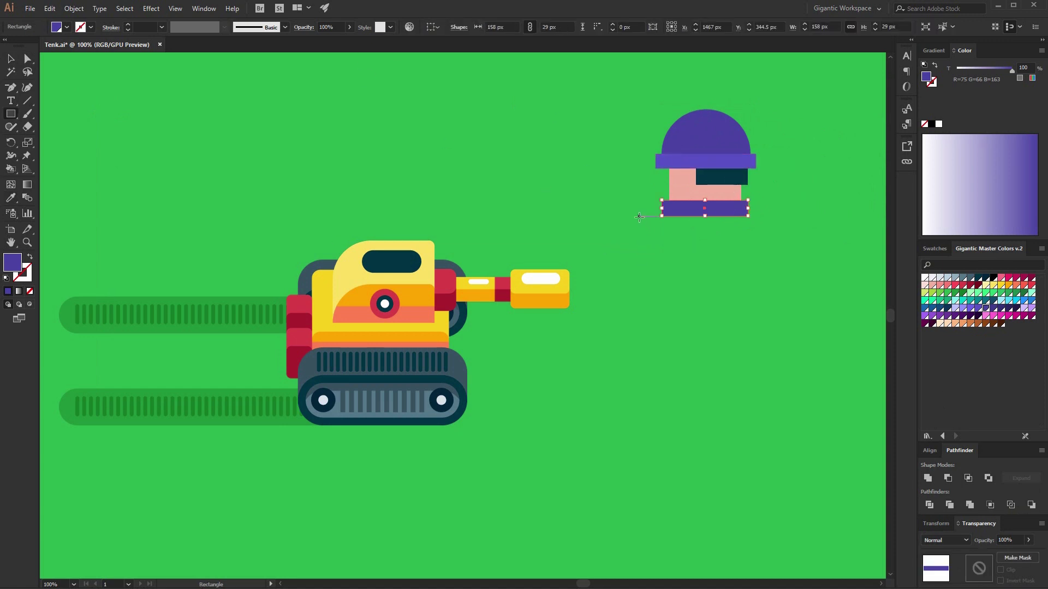
Draw a 243 × 83 px dark purple torso rectangle directly below the collar and round its two upper corners
{"action": "left_click_drag", "start_coordinate": [636, 217], "coordinate": [768, 262]}
{"action": "key", "text": "a"}
{"action": "left_click", "coordinate": [637, 216]}
{"action": "left_click", "coordinate": [769, 216], "text": "shift"}
{"action": "left_click_drag", "start_coordinate": [762, 223], "coordinate": [753, 232]}
{"action": "key", "text": "v"}
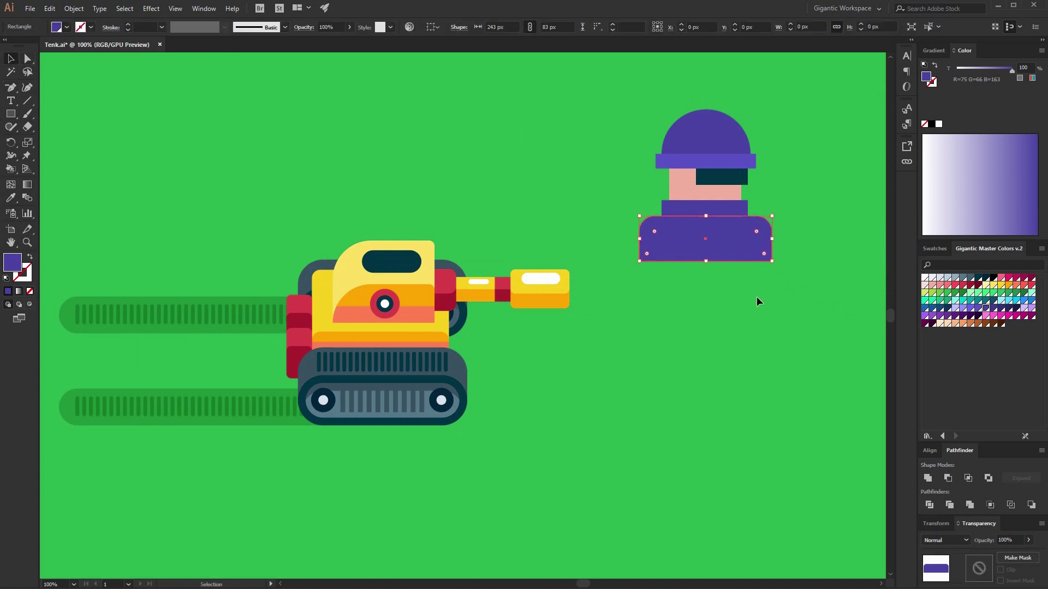
{"action": "left_click", "coordinate": [757, 297]}
Draw a 93 × 83 px shoulder rectangle overlapping the torso's left end and round its two upper corners to 44.25 px
{"action": "key", "text": "ctrl+plus"}
{"action": "key", "text": "ctrl+plus"}
{"action": "key", "text": "j"}
{"action": "key", "text": "h"}
{"action": "left_click_drag", "start_coordinate": [787, 280], "coordinate": [619, 381]}
{"action": "key", "text": "m"}
{"action": "left_click_drag", "start_coordinate": [706, 309], "coordinate": [605, 219]}
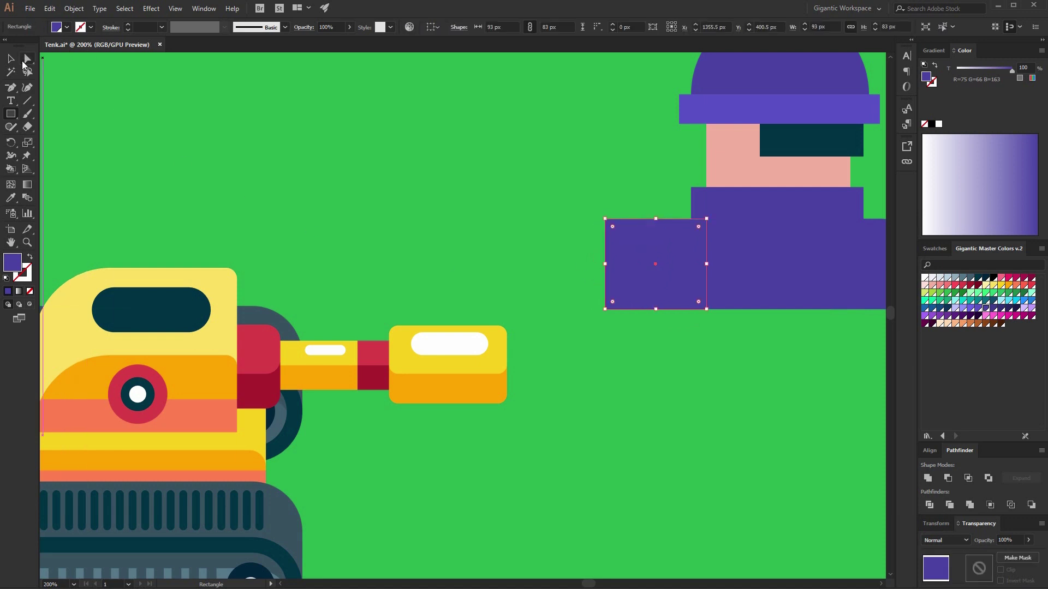
{"action": "left_click", "coordinate": [27, 58]}
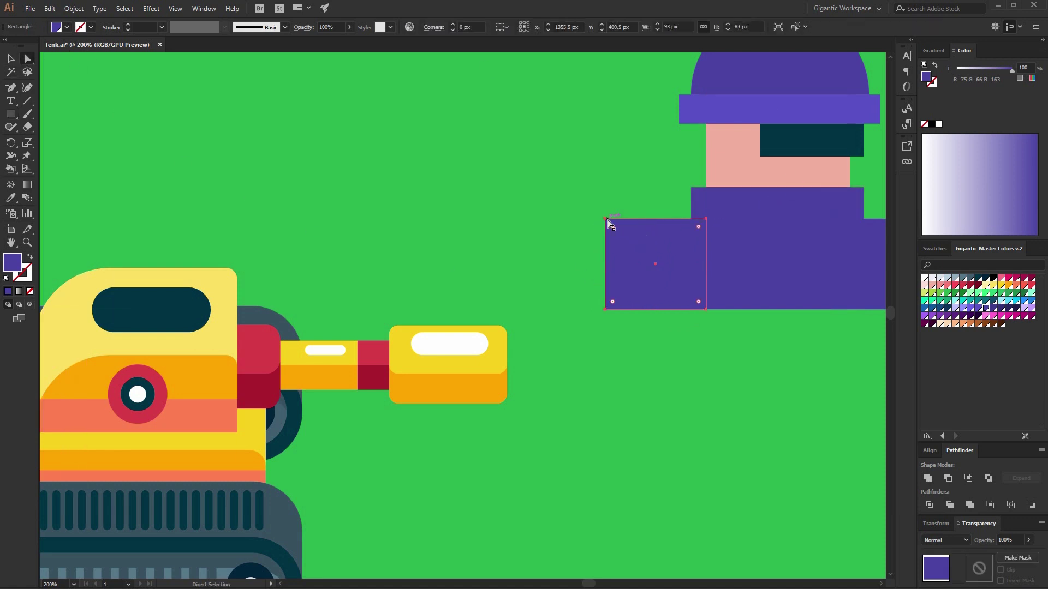
{"action": "left_click", "coordinate": [605, 219]}
{"action": "left_click", "coordinate": [706, 219], "text": "shift"}
{"action": "left_click_drag", "start_coordinate": [701, 228], "coordinate": [663, 275]}
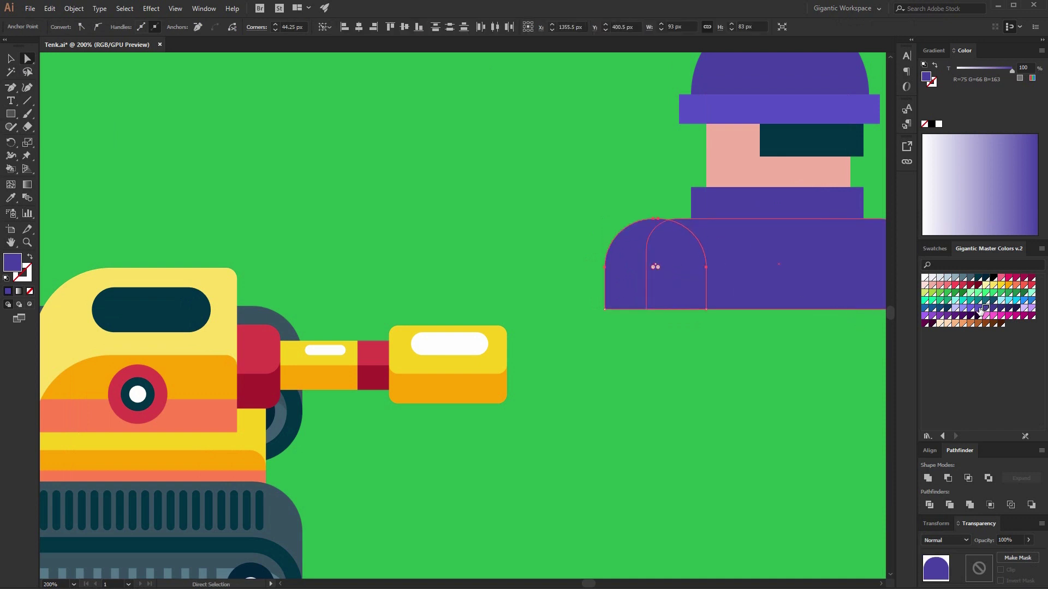
Fill the shoulder with lighter purple (R=108 G=95 B=234) and nudge it slightly right over the torso
{"action": "left_click", "coordinate": [979, 309]}
{"action": "left_click", "coordinate": [970, 309]}
{"action": "left_click", "coordinate": [12, 59]}
{"action": "left_click", "coordinate": [371, 154]}
{"action": "left_click", "coordinate": [660, 297]}
{"action": "key", "text": "Right"}
{"action": "key", "text": "Right"}
{"action": "key", "text": "Right"}
{"action": "key", "text": "Right"}
{"action": "key", "text": "Right"}
{"action": "key", "text": "Right"}
{"action": "key", "text": "Right"}
{"action": "key", "text": "Right"}
{"action": "left_click", "coordinate": [712, 319]}
Duplicate the shoulder 206 px to the right and place the copy behind the torso
{"action": "key", "text": "h"}
{"action": "left_click_drag", "start_coordinate": [725, 356], "coordinate": [397, 358]}
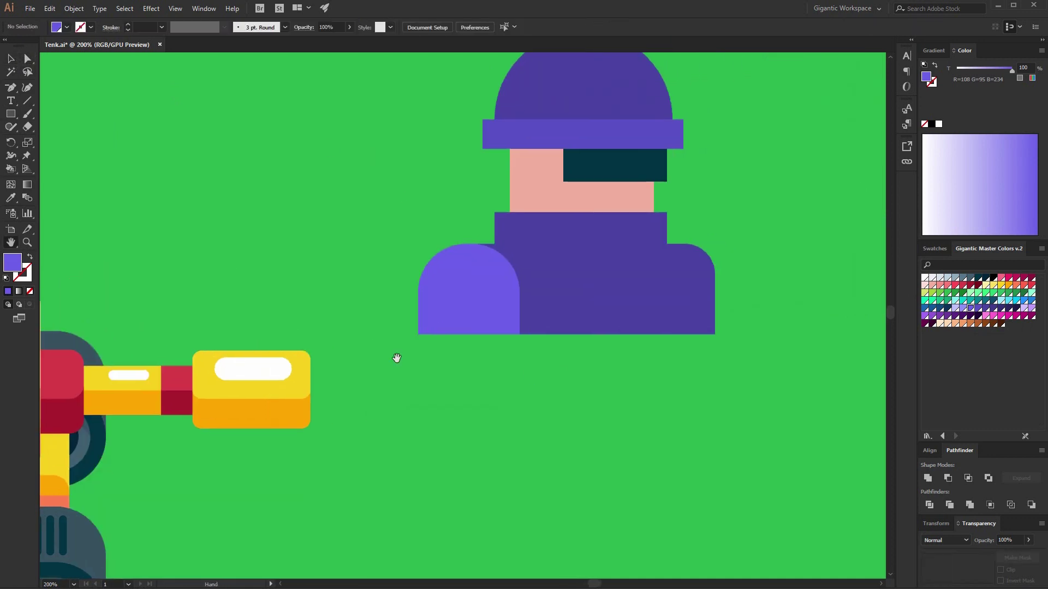
{"action": "left_click", "coordinate": [10, 58]}
{"action": "left_click", "coordinate": [479, 319]}
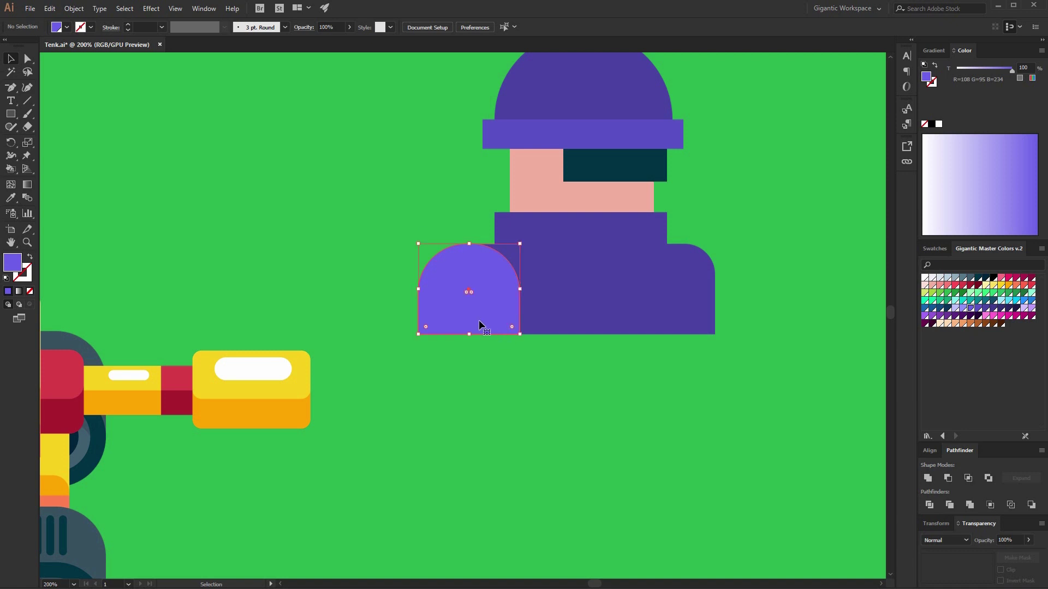
{"action": "left_click_drag", "start_coordinate": [484, 319], "coordinate": [710, 308]}
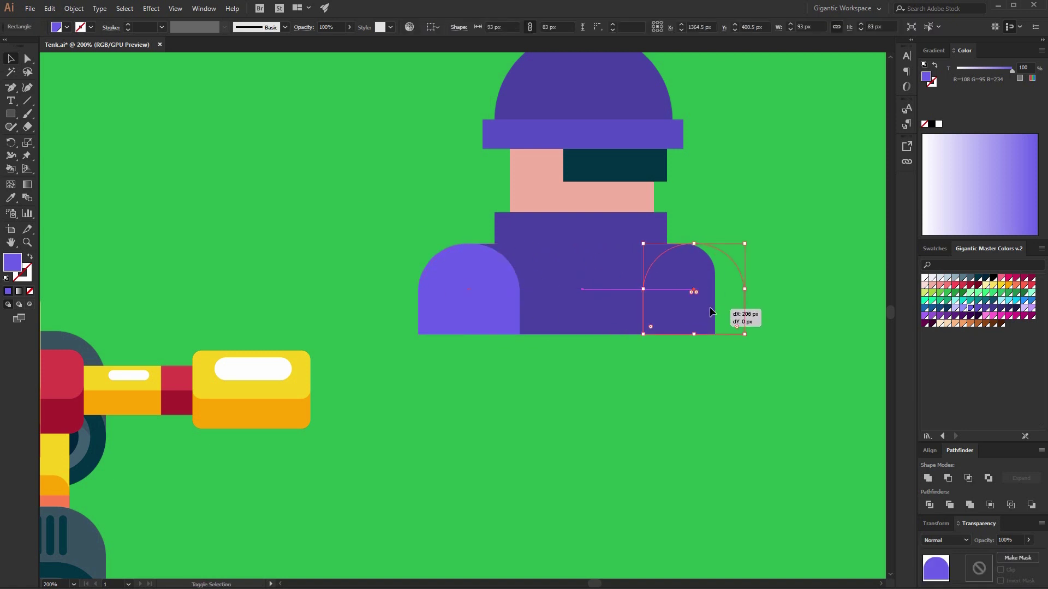
{"action": "left_click", "coordinate": [638, 379]}
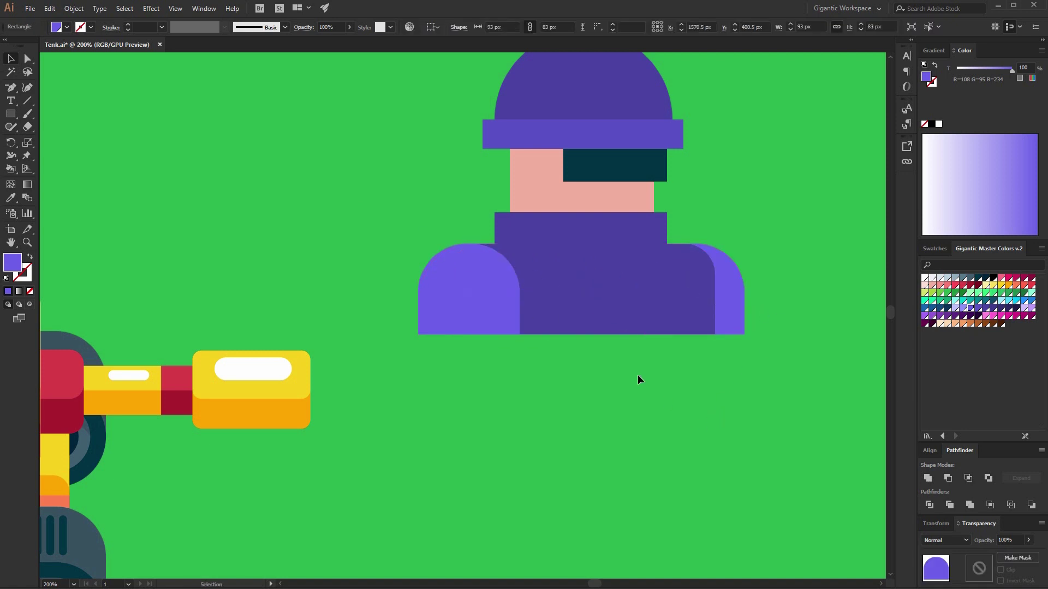
Draw a 68 × 20 px bar on the chest, filled light yellow (R=251 G=223 B=99)
{"action": "key", "text": "m"}
{"action": "left_click_drag", "start_coordinate": [540, 269], "coordinate": [615, 288]}
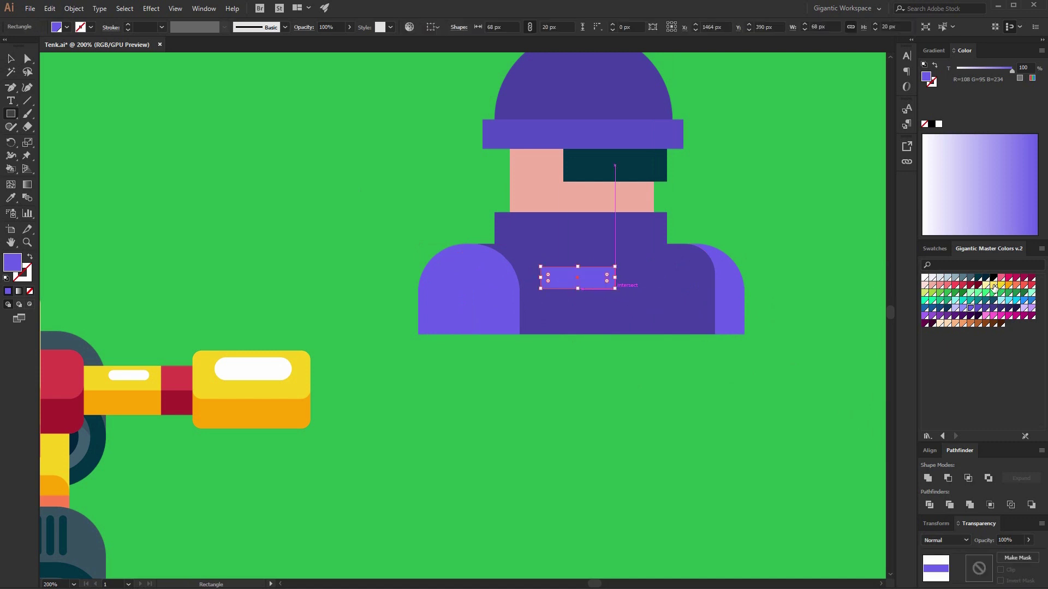
{"action": "left_click", "coordinate": [994, 285]}
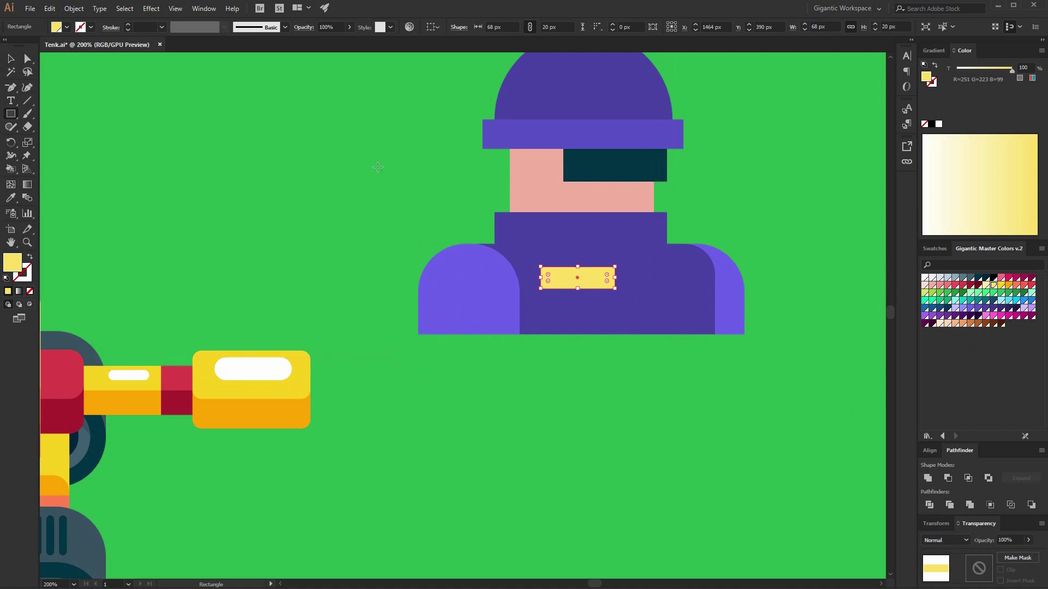
Draw a 32 × 68 px white rectangle on the empty background beside the figure and round its two upper corners to 16 px
{"action": "left_click_drag", "start_coordinate": [312, 145], "coordinate": [345, 218]}
{"action": "left_click", "coordinate": [925, 278]}
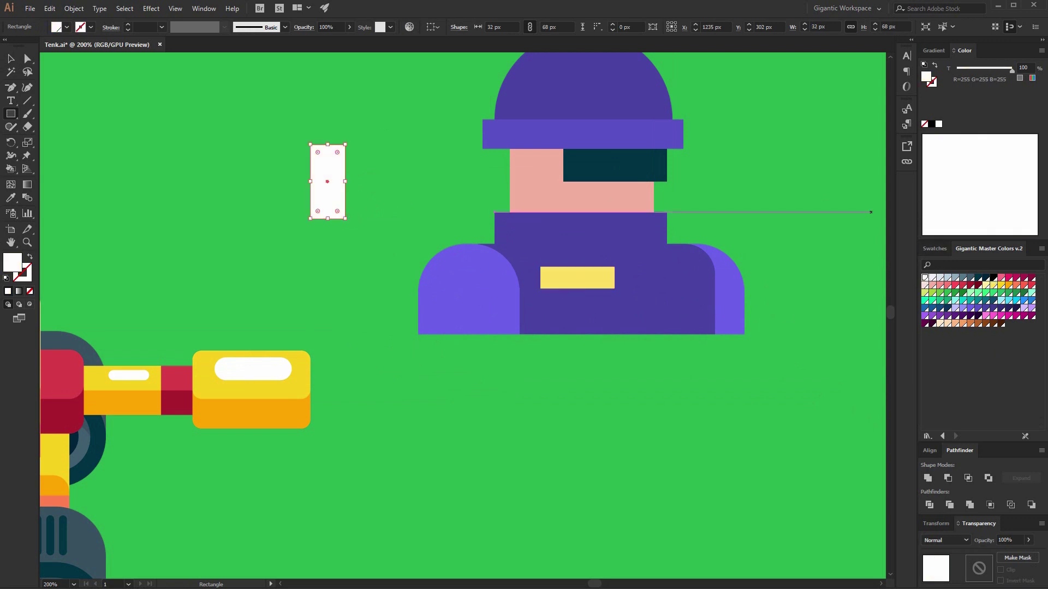
{"action": "left_click", "coordinate": [28, 58]}
{"action": "left_click_drag", "start_coordinate": [301, 120], "coordinate": [313, 236]}
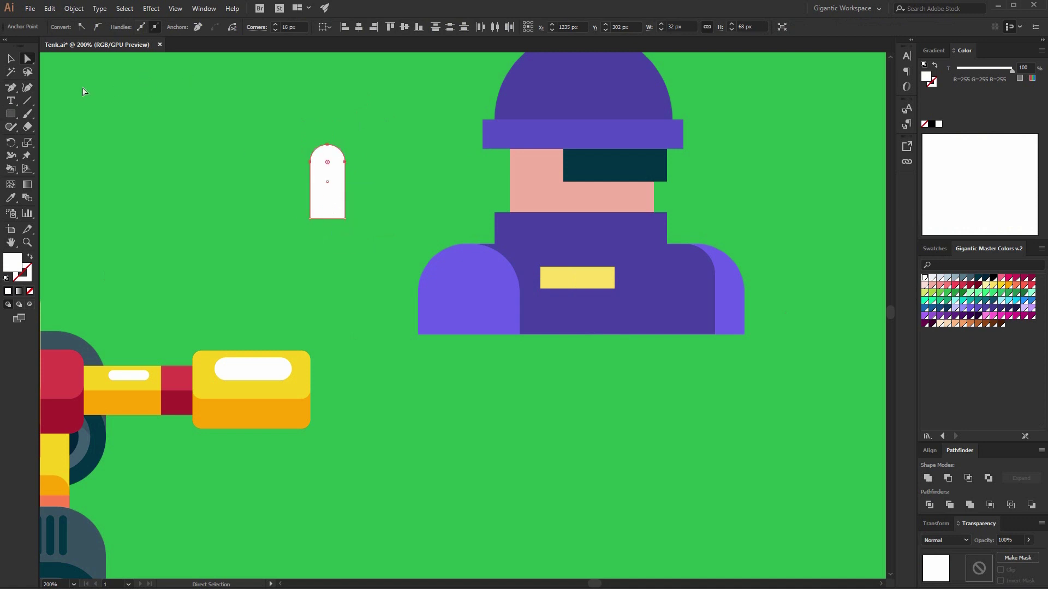
{"action": "left_click", "coordinate": [12, 58]}
{"action": "left_click", "coordinate": [126, 113]}
Make a copy of the white shape turned a quarter clockwise, and align both pieces by their left and bottom edges
{"action": "left_click", "coordinate": [342, 203]}
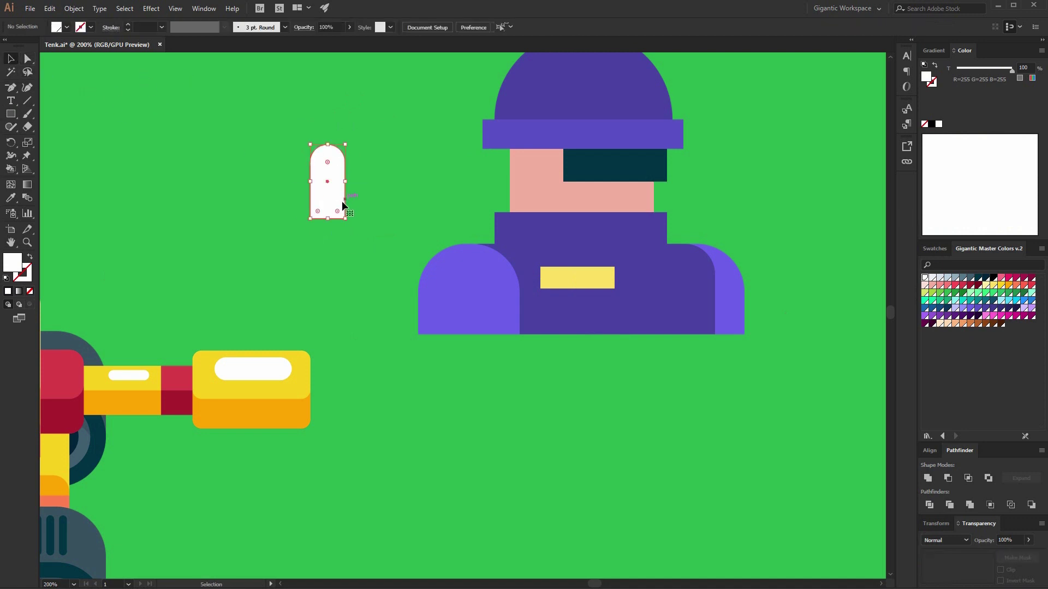
{"action": "key", "text": "ctrl+shift+b"}
{"action": "left_click_drag", "start_coordinate": [347, 142], "coordinate": [394, 219]}
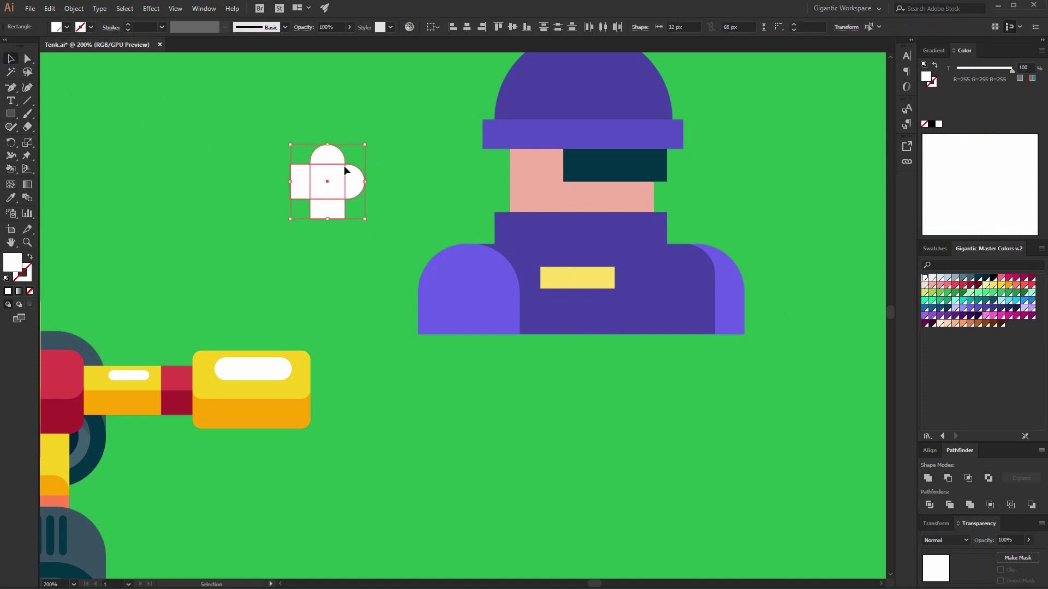
{"action": "left_click", "coordinate": [453, 28]}
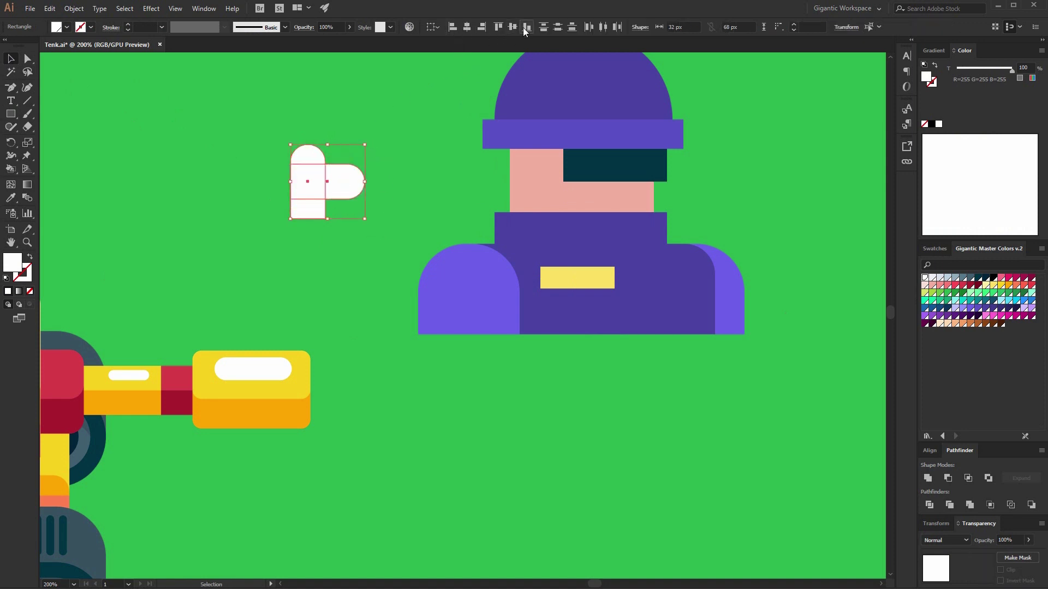
{"action": "left_click", "coordinate": [526, 28]}
Rotate the two white pieces so their shared corner points straight up, and unite them into one chevron
{"action": "left_click_drag", "start_coordinate": [369, 218], "coordinate": [386, 180]}
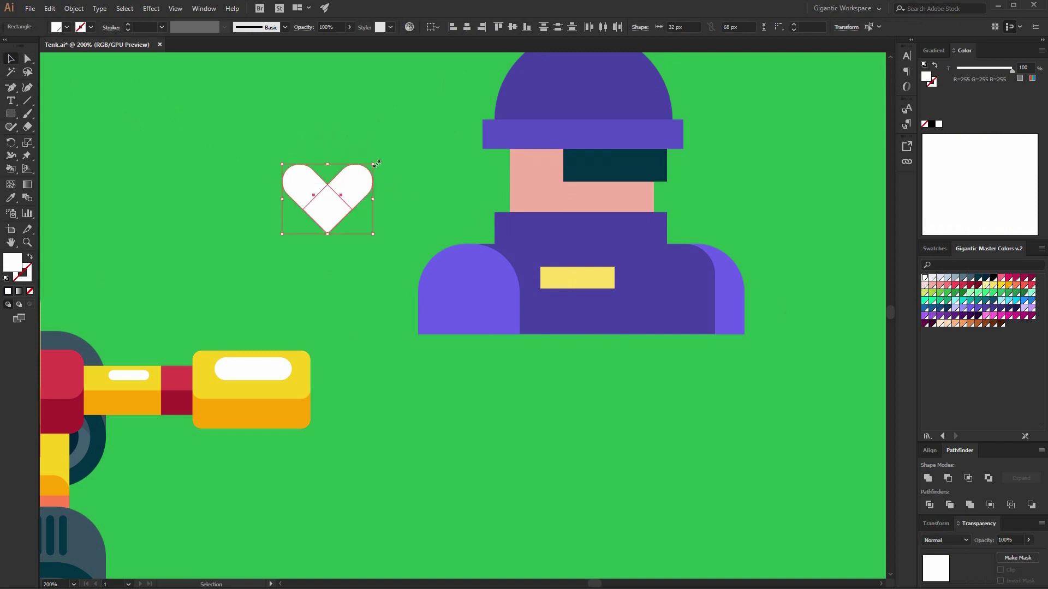
{"action": "left_click_drag", "start_coordinate": [380, 162], "coordinate": [246, 328]}
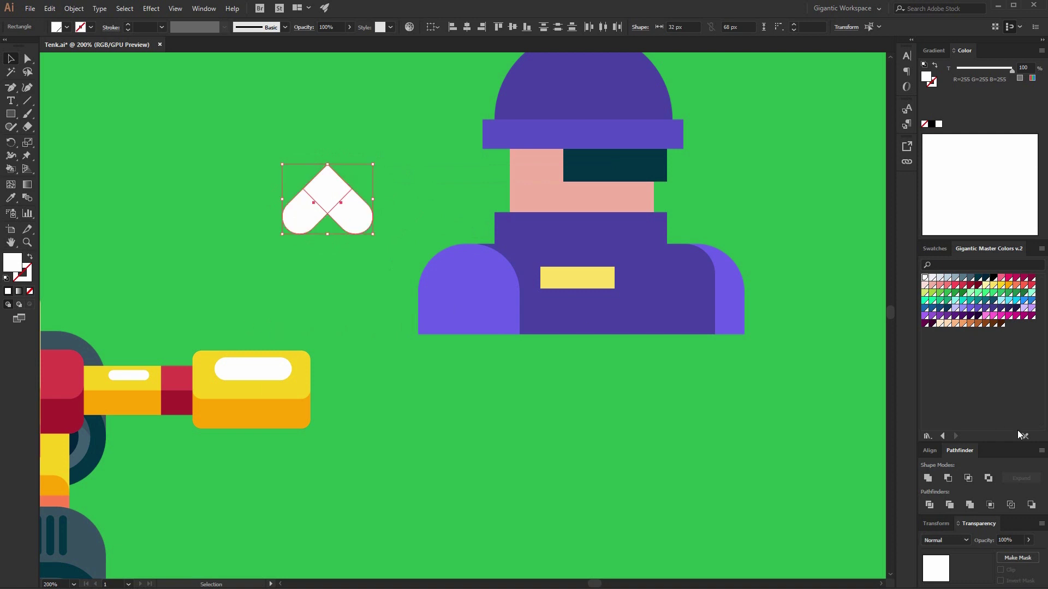
{"action": "left_click", "coordinate": [928, 478]}
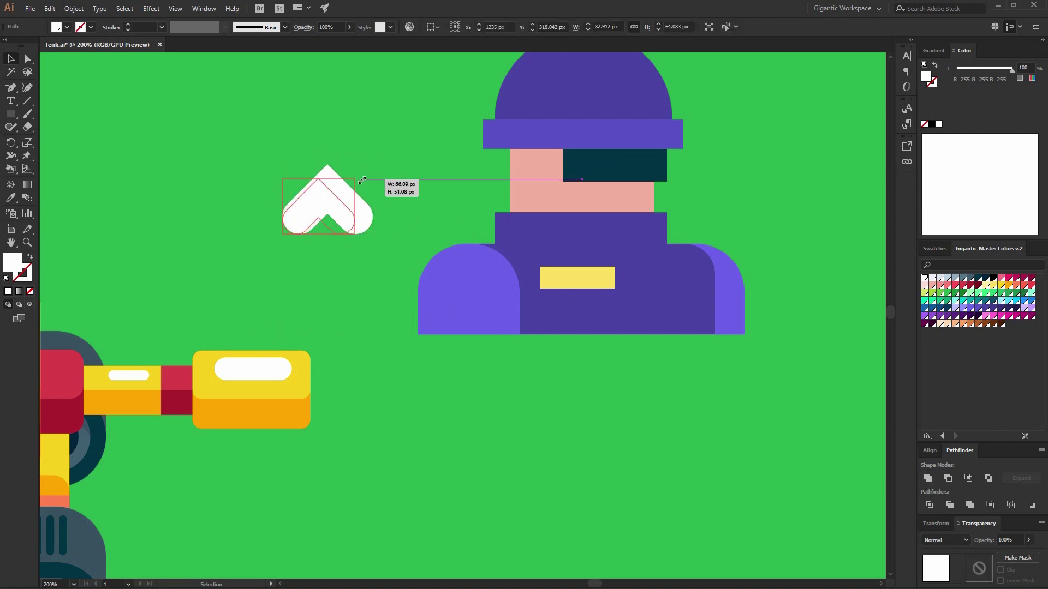